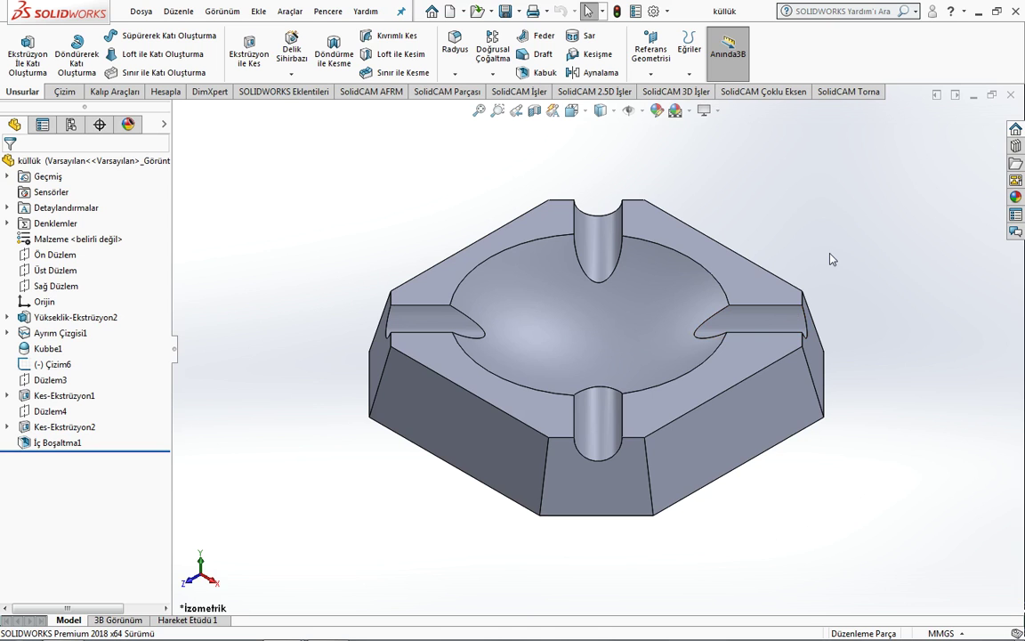
- Create mid-plane Düzlem5 between the lower-left side face and the opposite end face
mouse_move(581, 338)
middle_mouse_down()
mouse_move(596, 323)
mouse_move(581, 193)
mouse_move(590, 205)
mouse_move(720, 178)
mouse_move(590, 173)
mouse_move(592, 286)
mouse_move(564, 400)
mouse_move(581, 300)
middle_mouse_up()
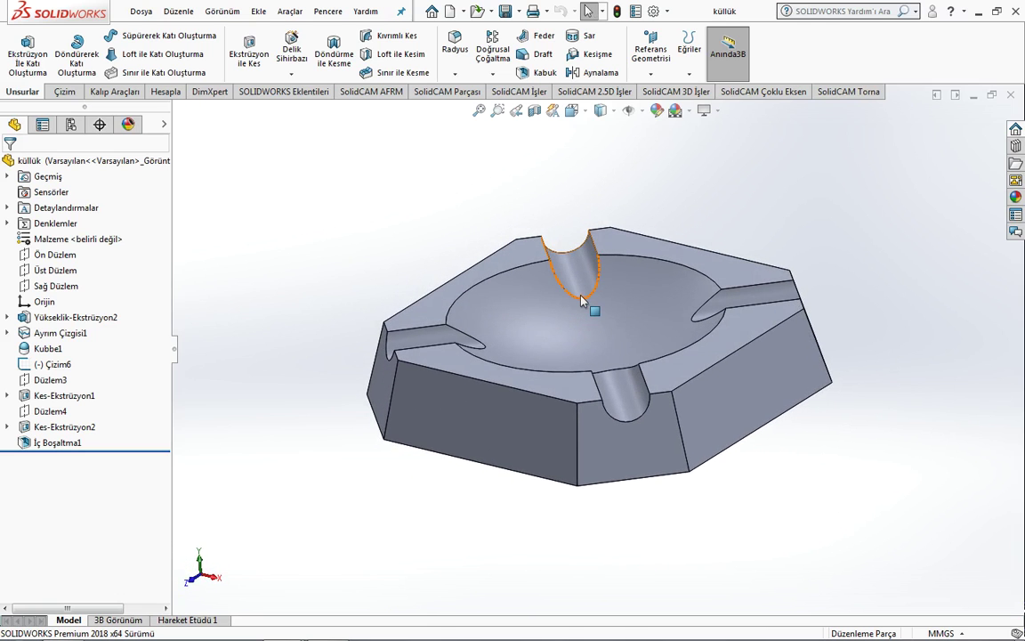
key("ctrl+7")
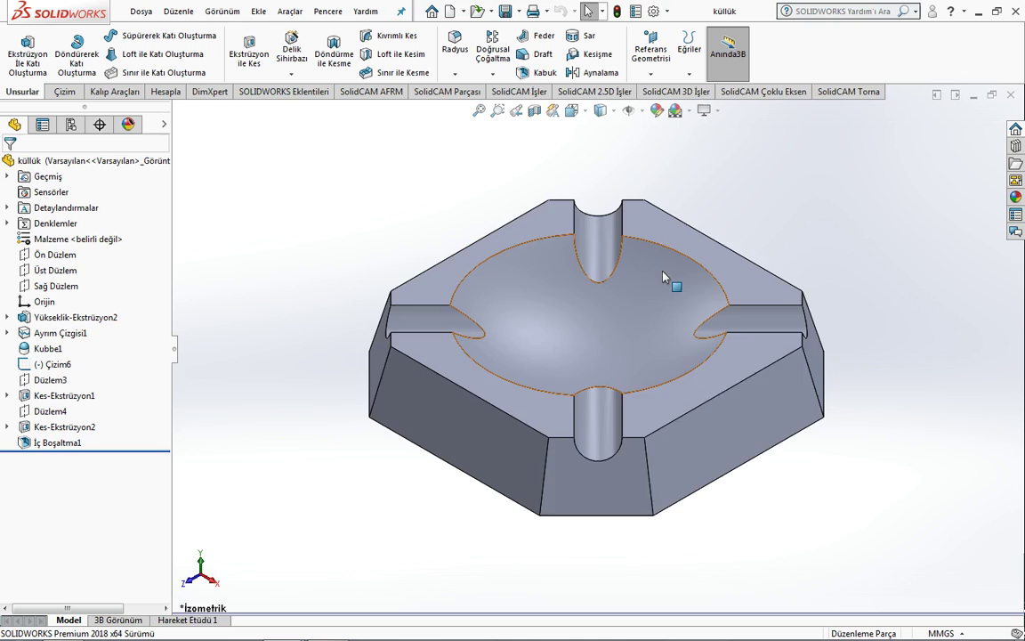
middle_click_drag(674, 279, 477, 205)
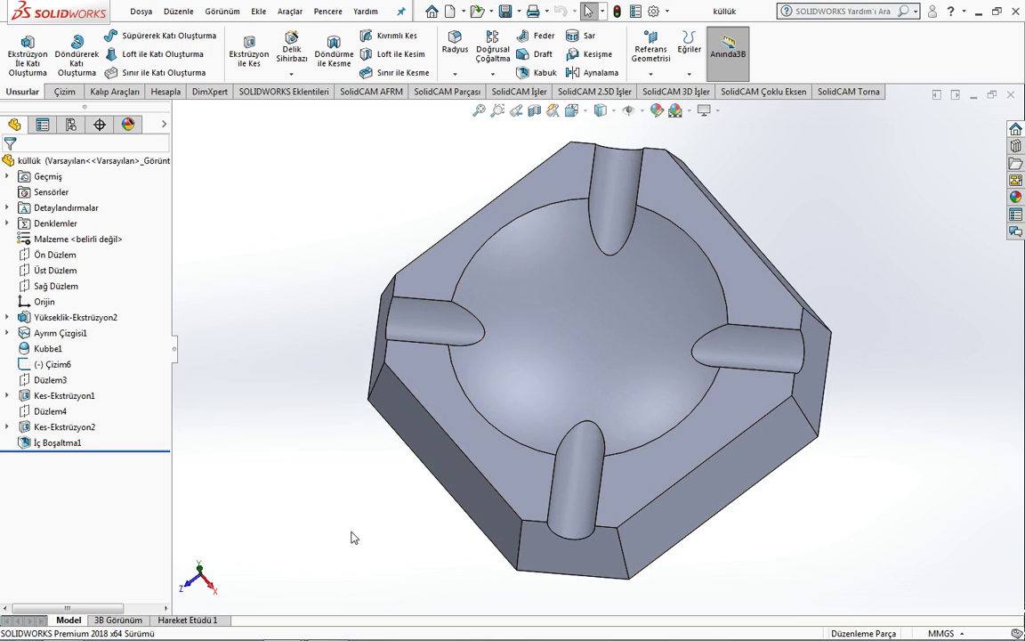
key("ctrl+7")
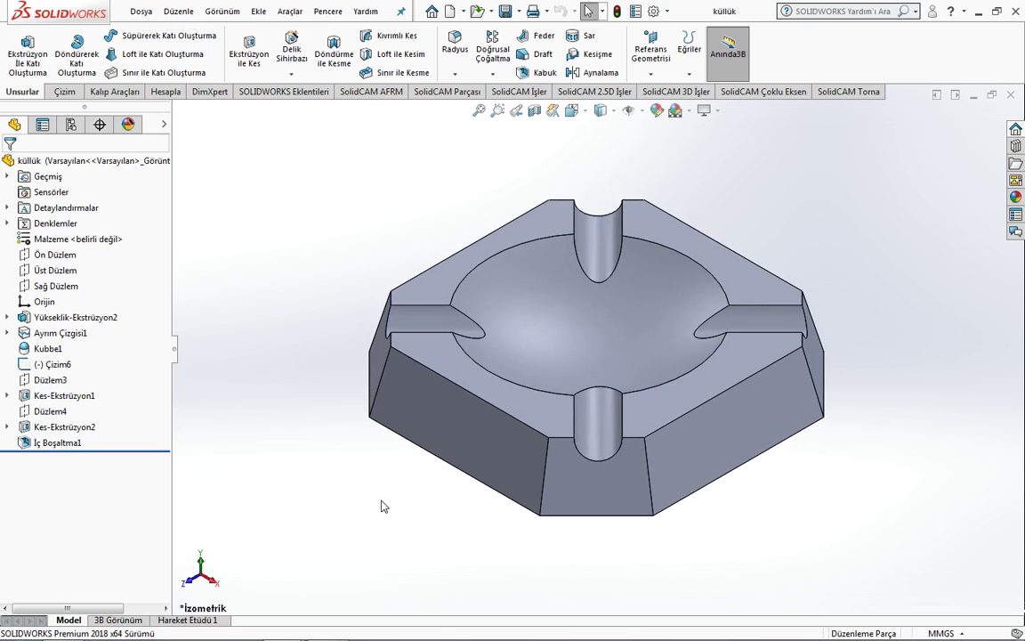
left_click(650, 55)
left_click(666, 91)
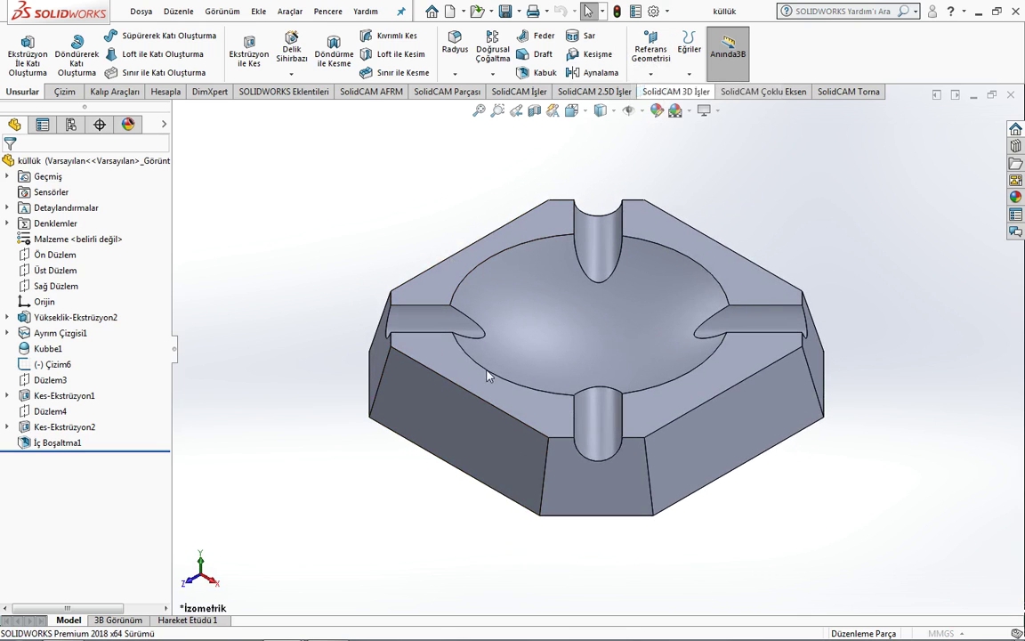
left_click(451, 445)
mouse_move(837, 473)
middle_mouse_down()
mouse_move(785, 473)
mouse_move(853, 432)
mouse_move(837, 441)
middle_mouse_up()
left_click(781, 297)
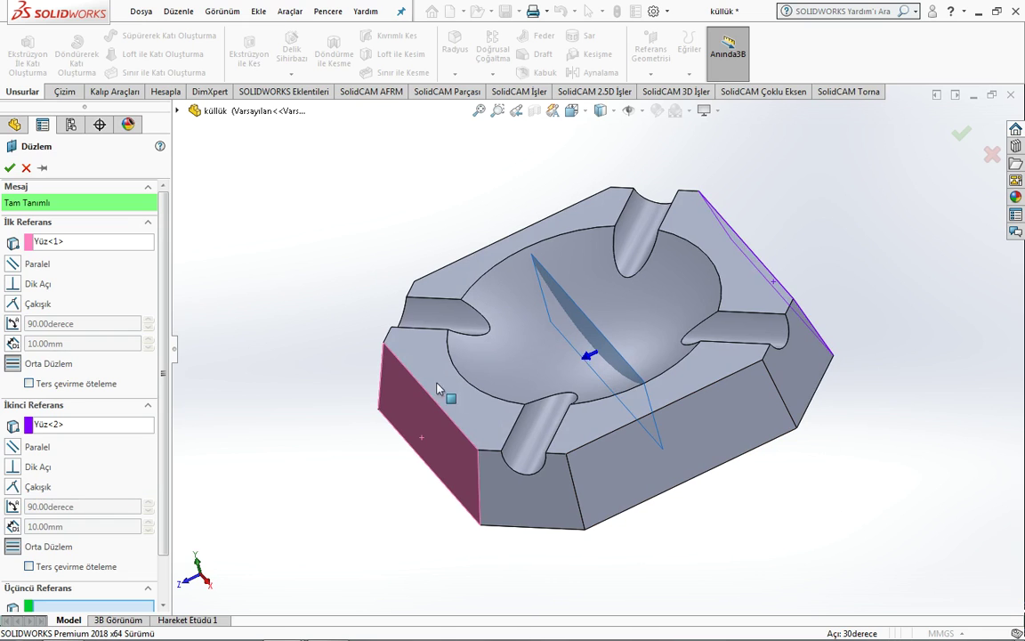
left_click(10, 168)
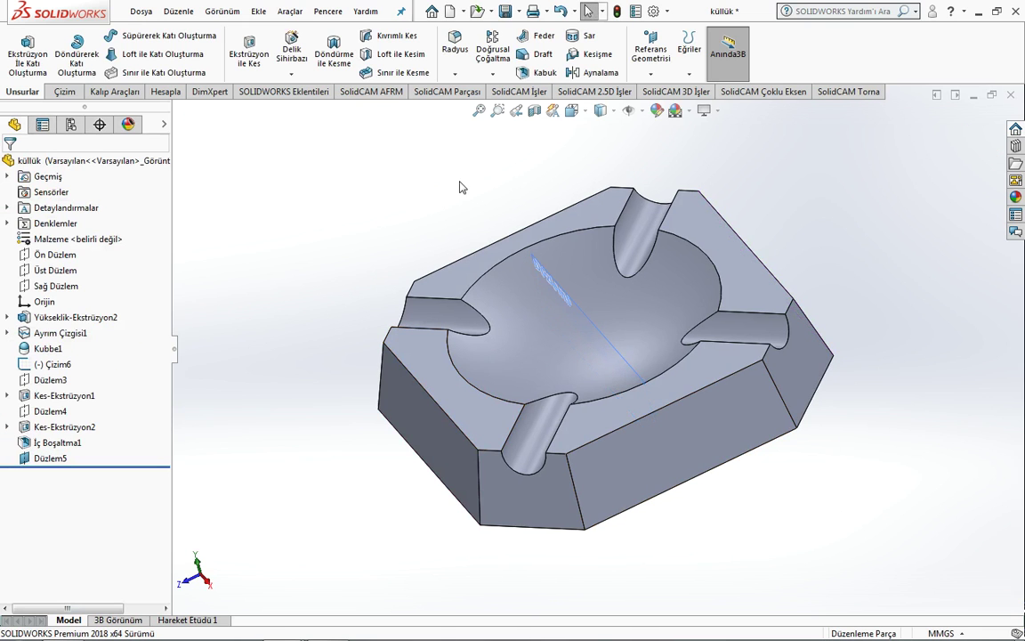
- Create the crossing mid-plane Düzlem6 between the front and opposite side faces
left_click(650, 74)
left_click(662, 91)
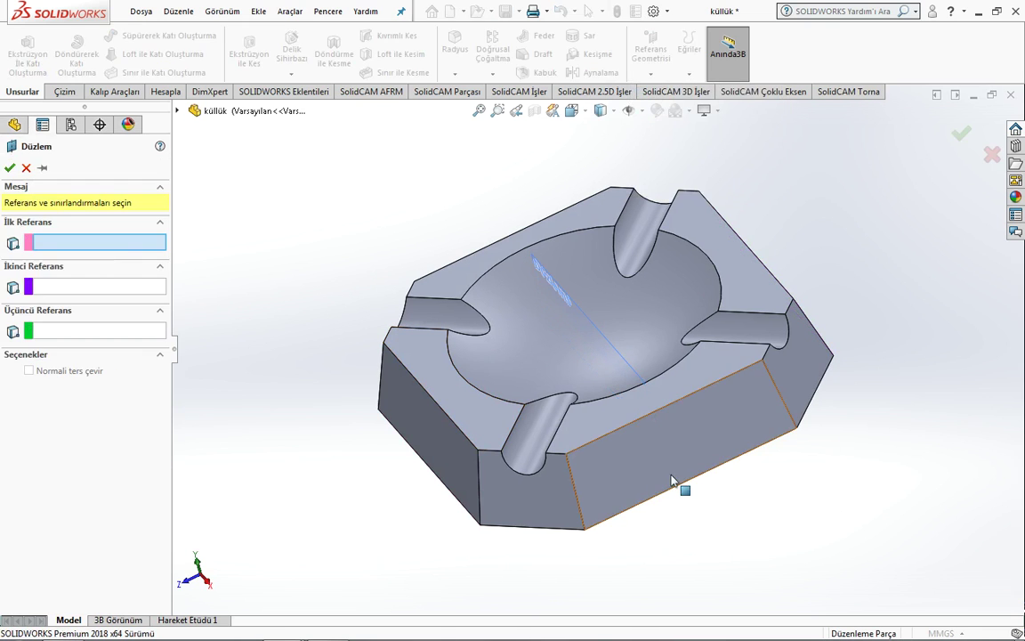
key("Escape")
left_click(651, 74)
left_click(663, 90)
left_click(747, 398)
middle_click_drag(513, 297, 577, 334)
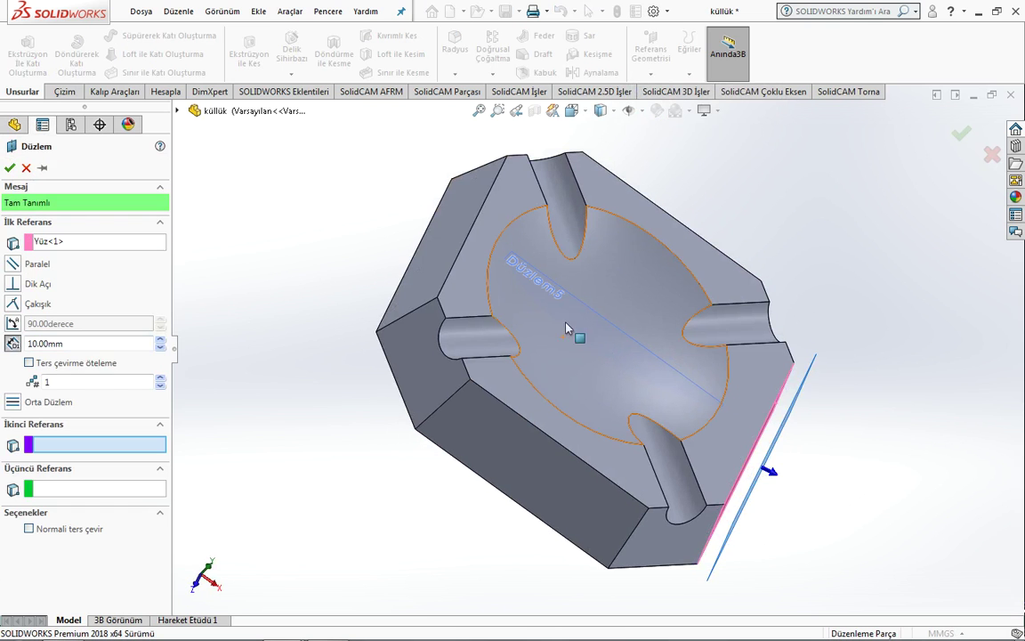
left_click(441, 252)
left_click(10, 167)
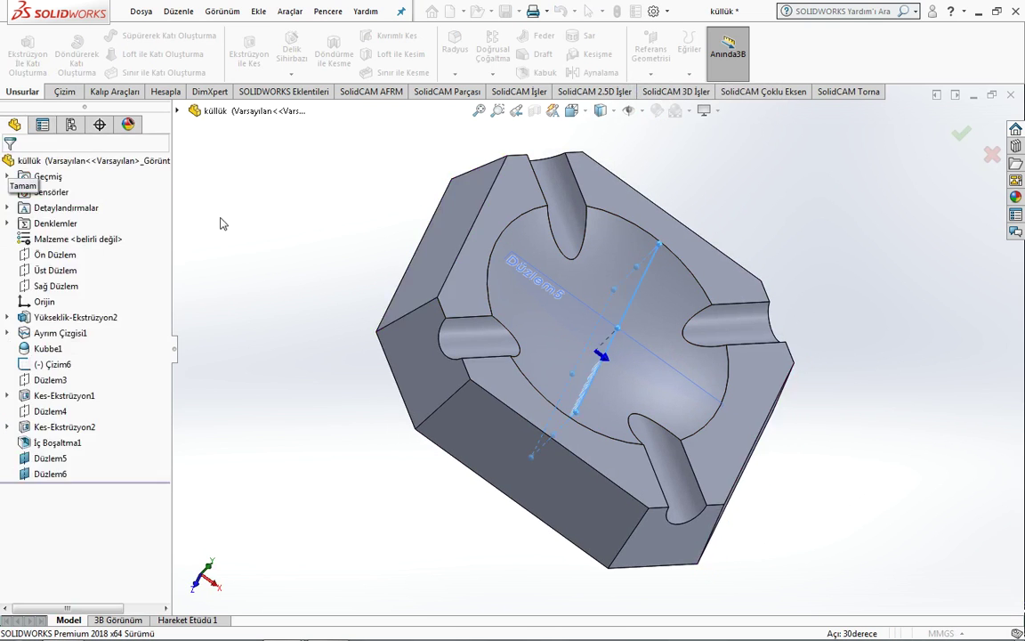
mouse_move(302, 250)
middle_mouse_down()
mouse_move(272, 225)
mouse_move(237, 291)
middle_mouse_up()
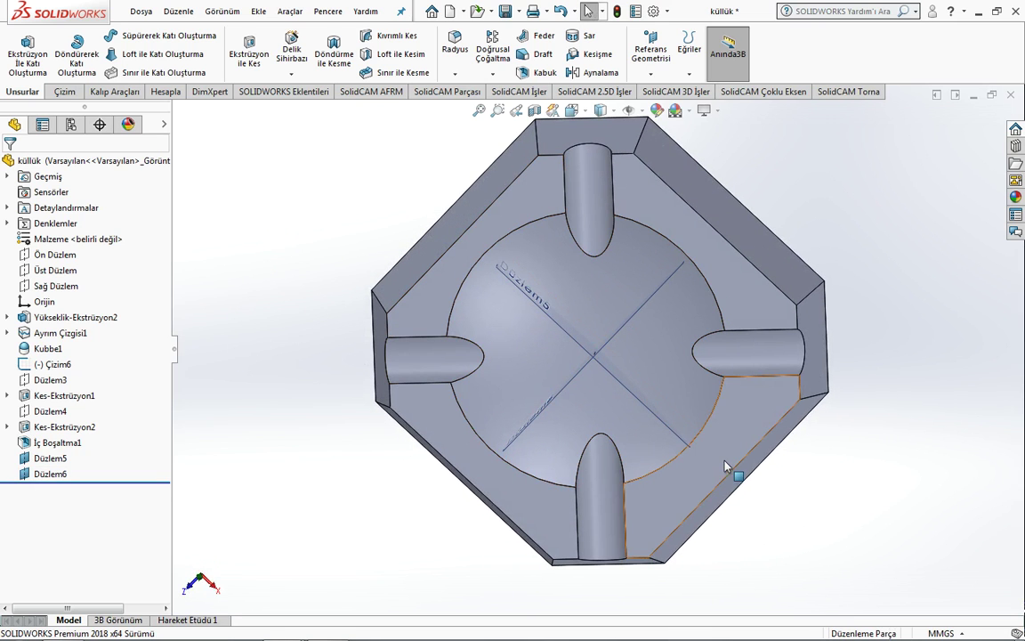
middle_click_drag(719, 455, 593, 357)
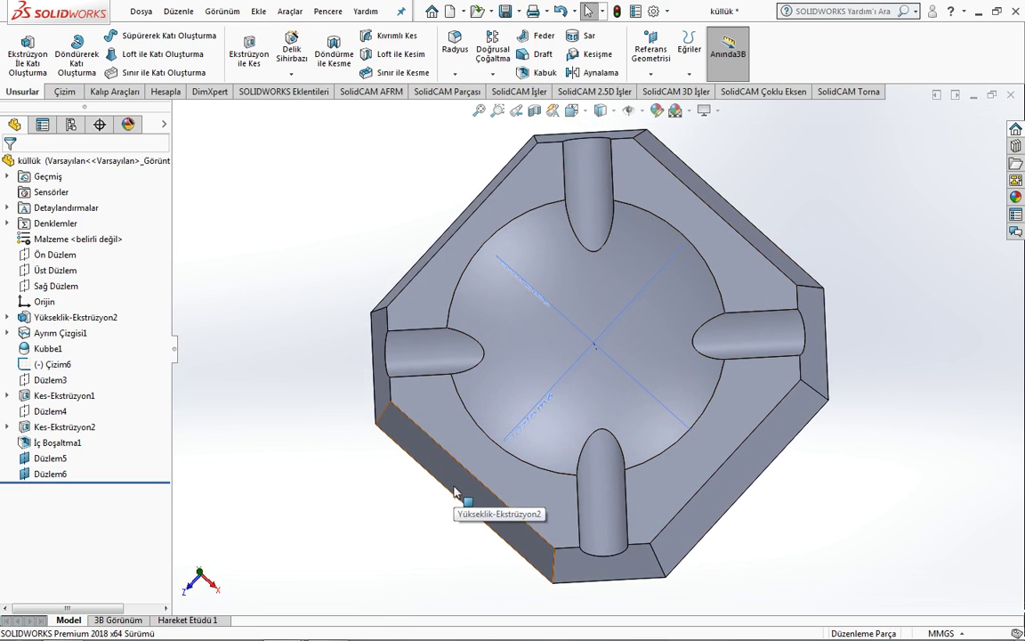
key("ctrl+7")
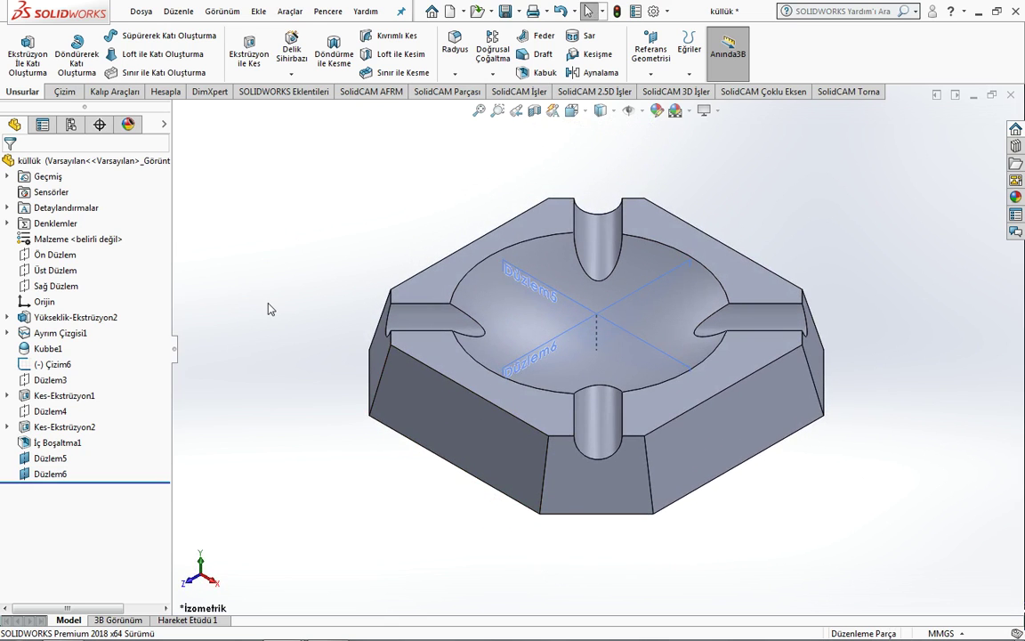
left_click(258, 12)
mouse_move(285, 68)
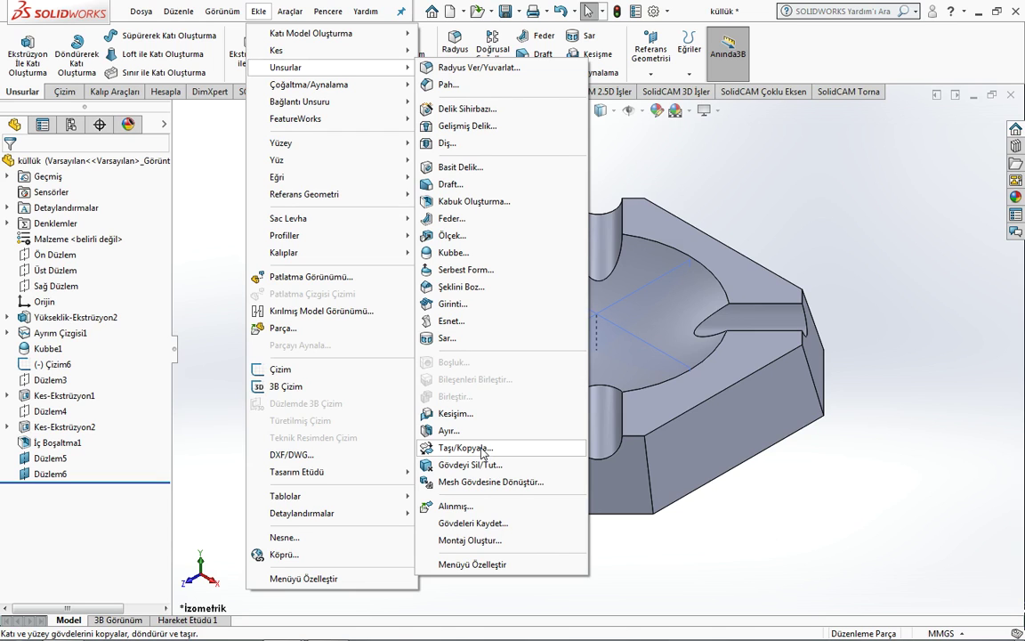
- Split the ashtray with Düzlem5 and Düzlem6 as trim tools, keeping the resulting bodies as Ayır1
left_click(447, 430)
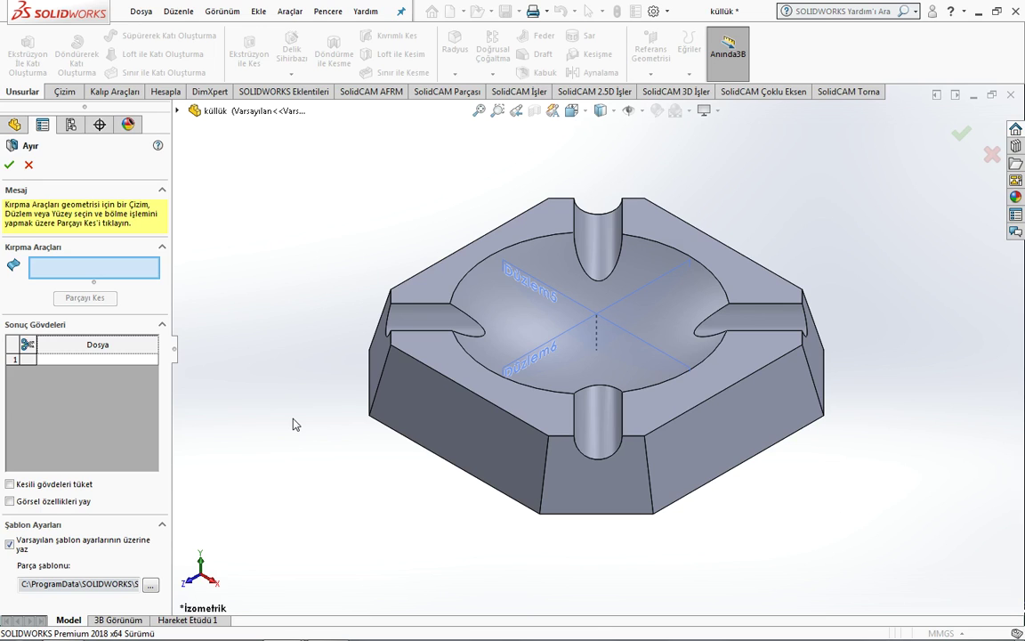
left_click(537, 282)
left_click(524, 366)
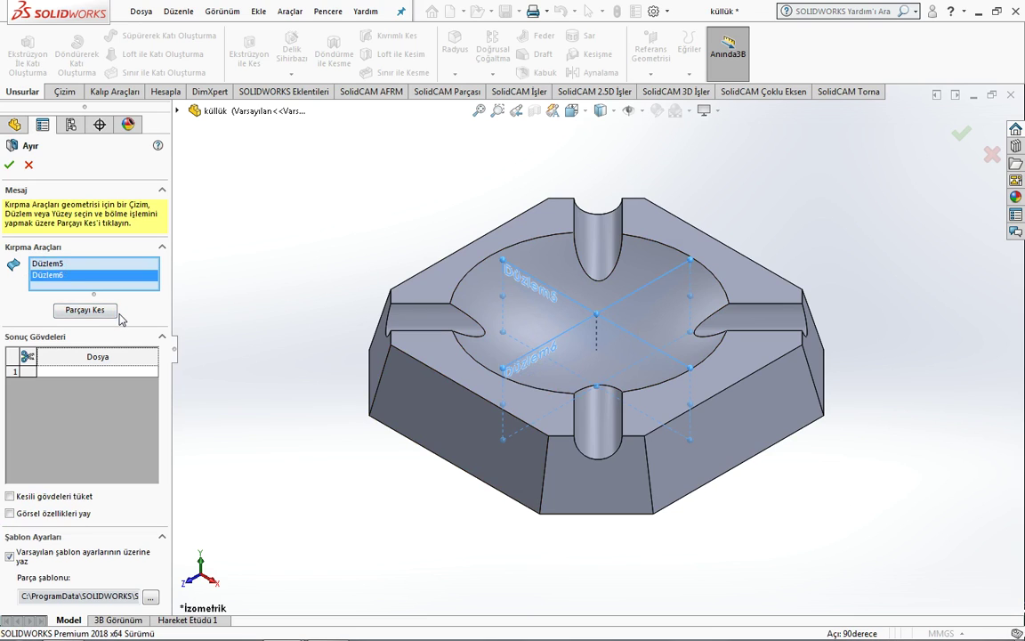
left_click(89, 444)
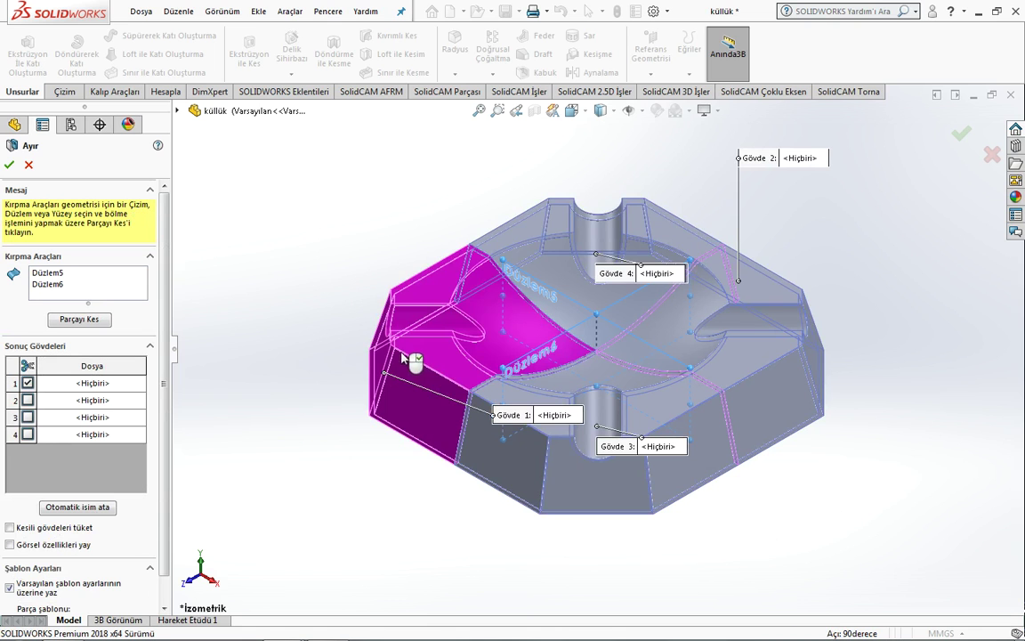
left_click(531, 201)
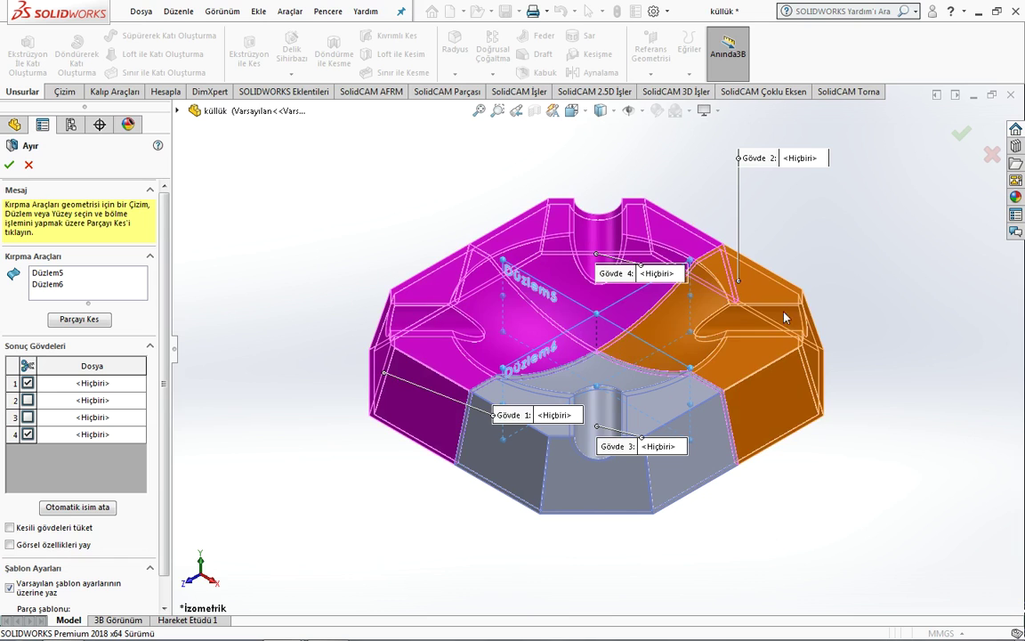
left_click(718, 287)
left_click(661, 412)
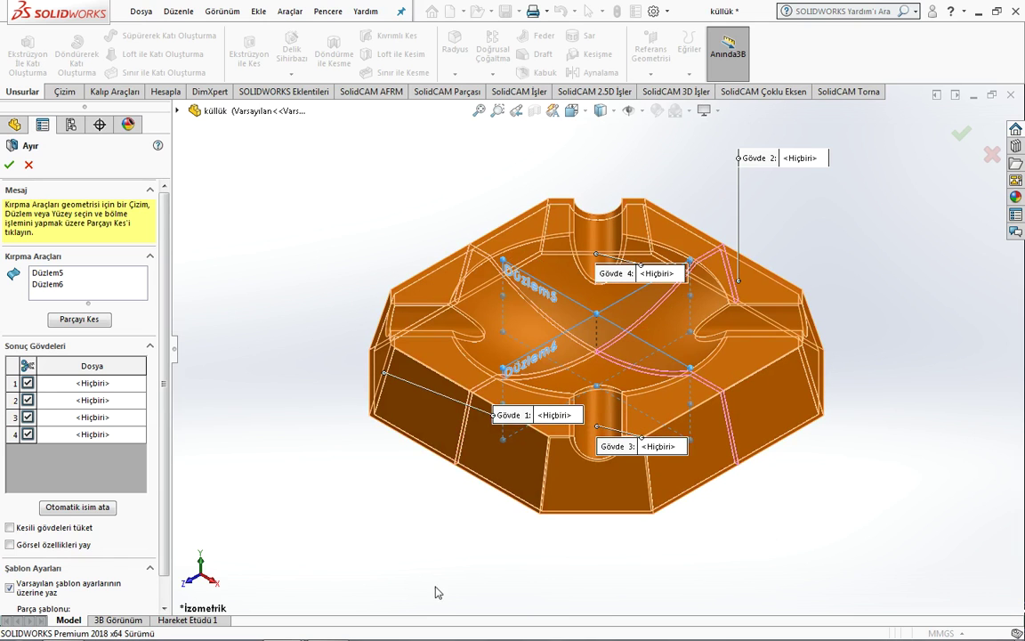
left_click(9, 165)
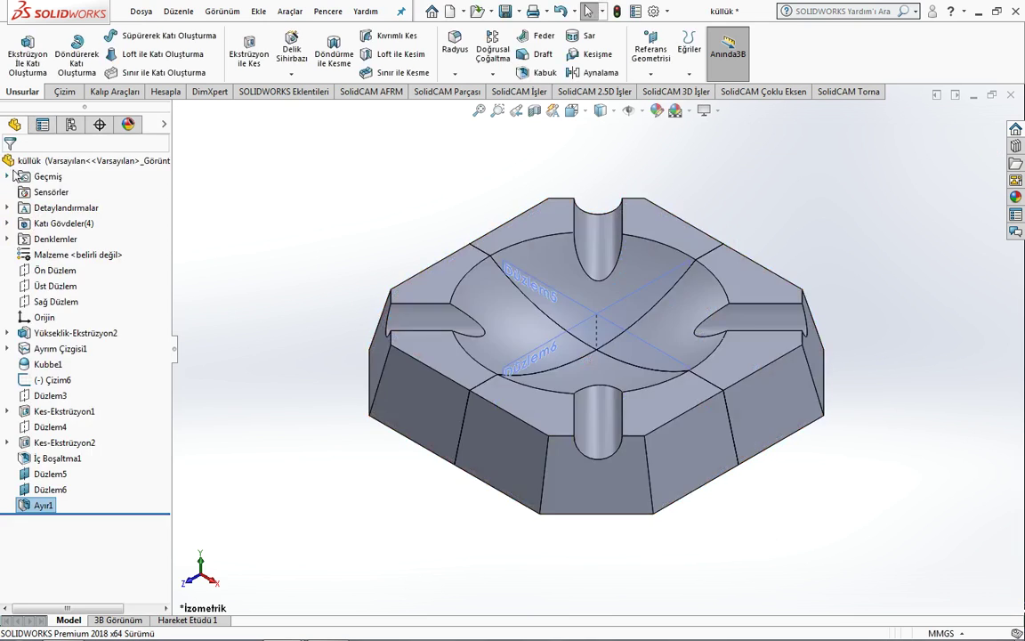
- Hide the Düzlem6 and Düzlem5 planes and return to the isometric view
middle_click_drag(313, 217, 413, 366)
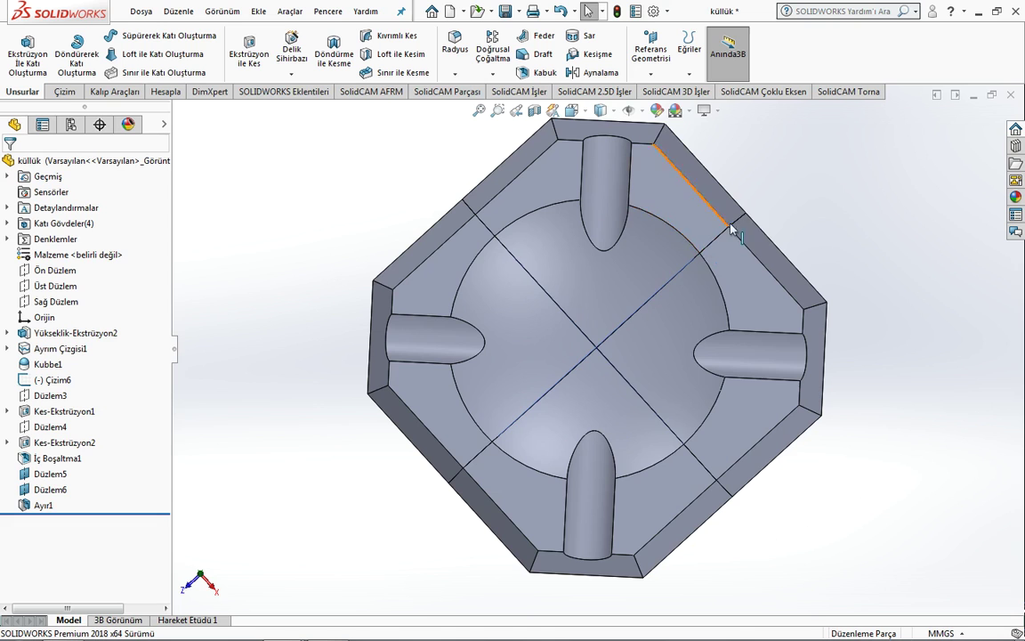
middle_click_drag(618, 355, 608, 205)
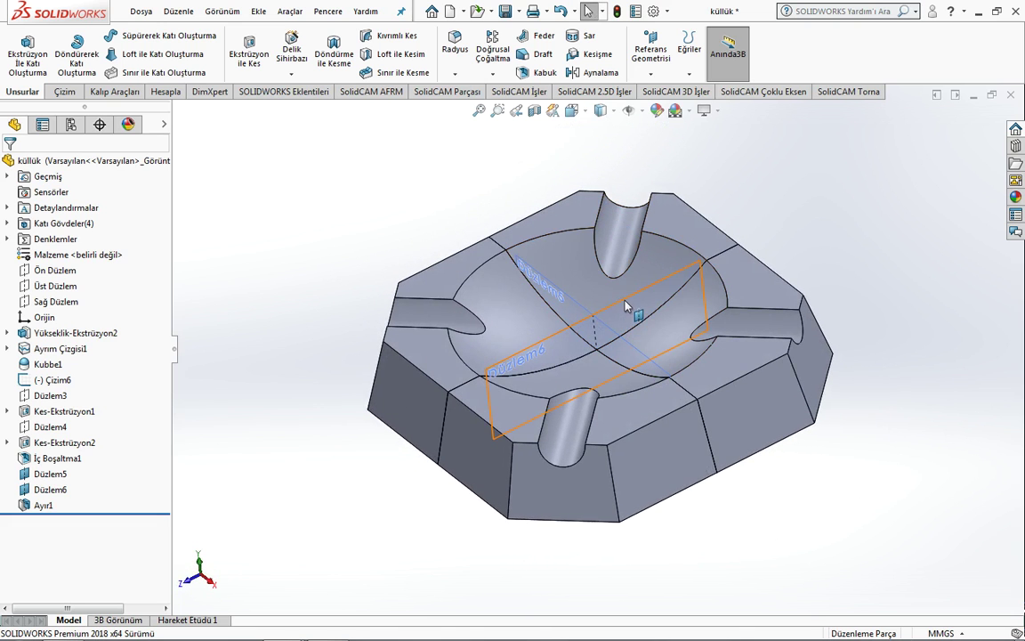
left_click(562, 270)
left_click(708, 259)
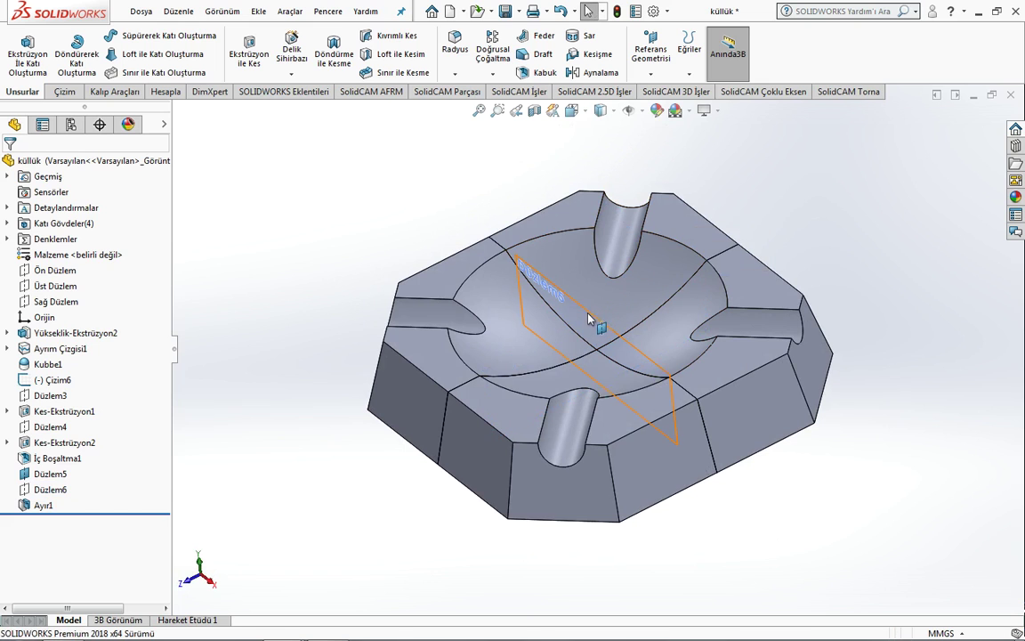
left_click(531, 279)
left_click(673, 269)
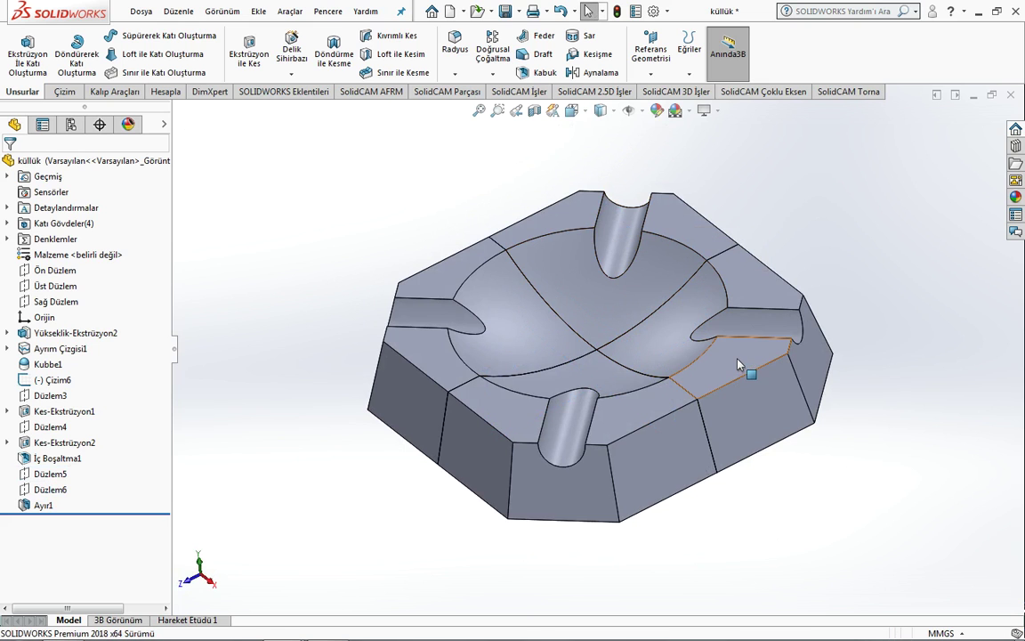
key("ctrl+7")
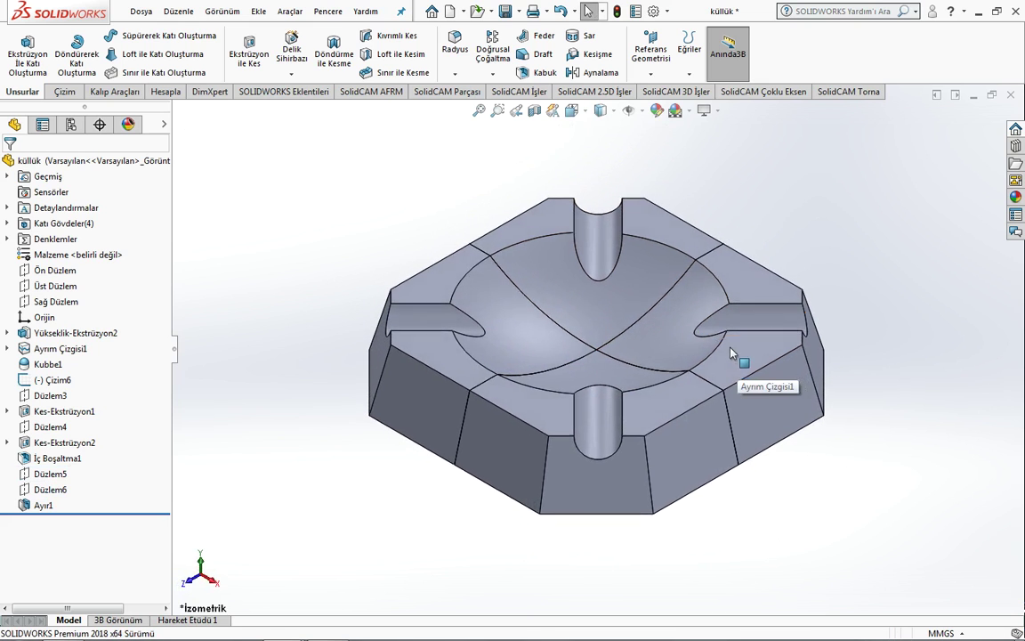
left_click(258, 12)
mouse_move(286, 68)
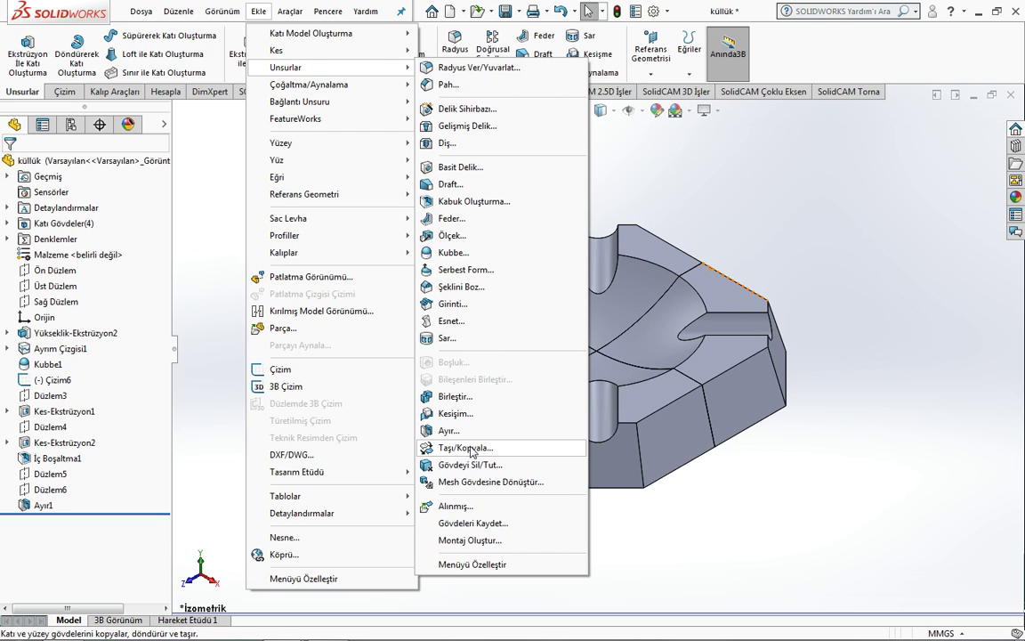
- Try dragging the front piece about 141 mm along Z, then close Move/Copy Body without keeping it
left_click(469, 450)
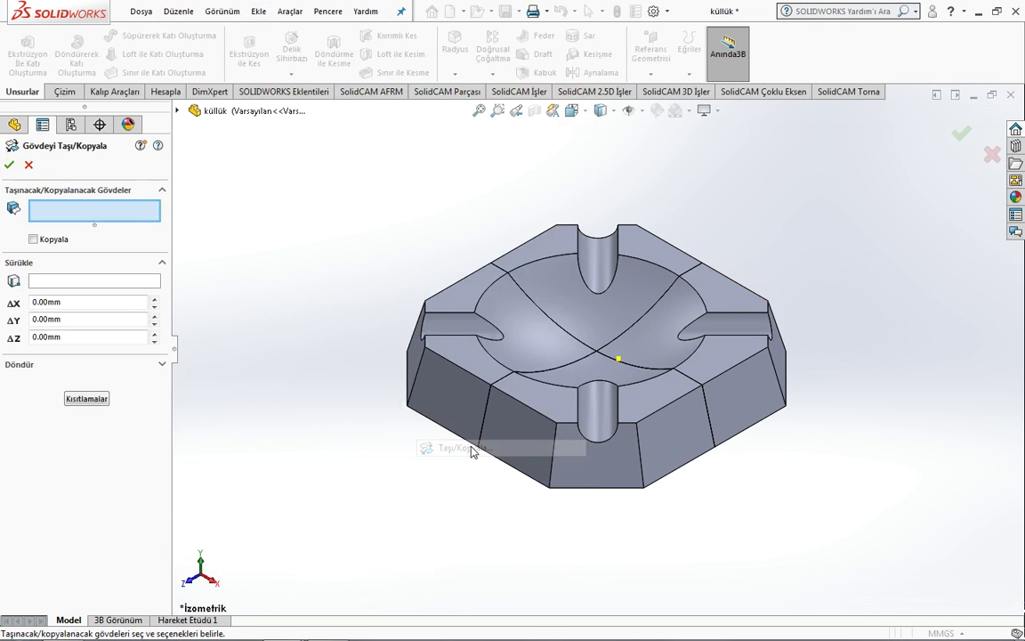
left_click(606, 432)
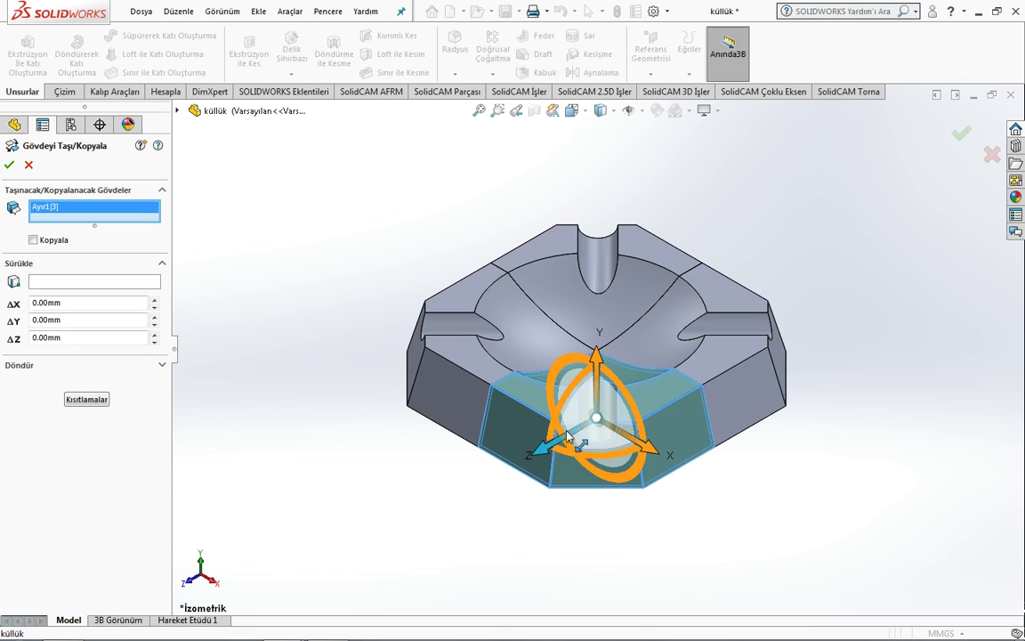
mouse_move(548, 452)
left_mouse_down()
mouse_move(392, 515)
mouse_move(80, 338)
mouse_move(331, 478)
left_mouse_up()
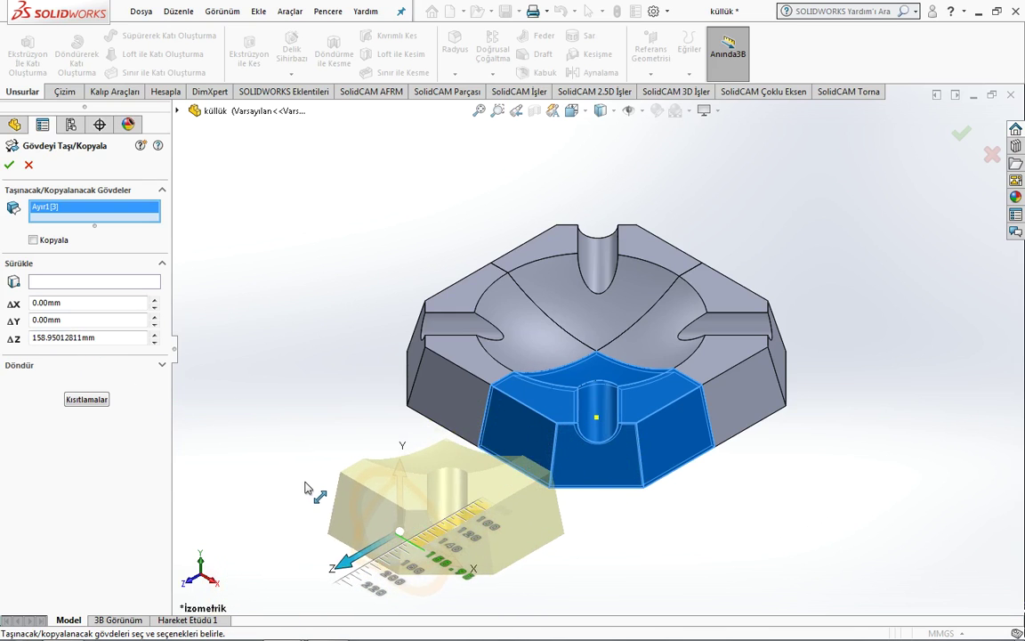
left_click_drag(331, 478, 306, 485)
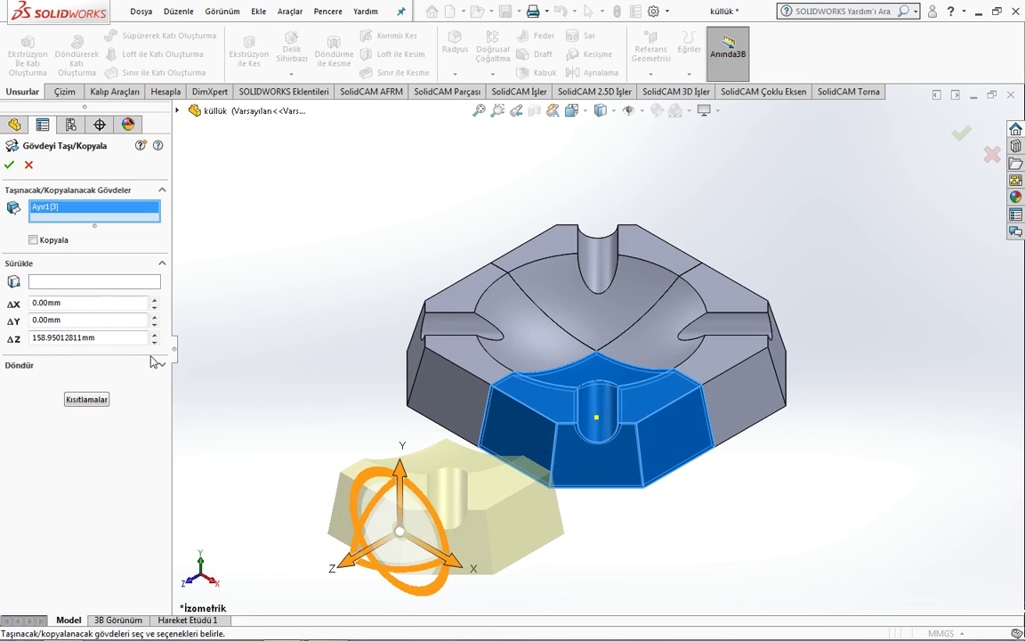
left_click(11, 165)
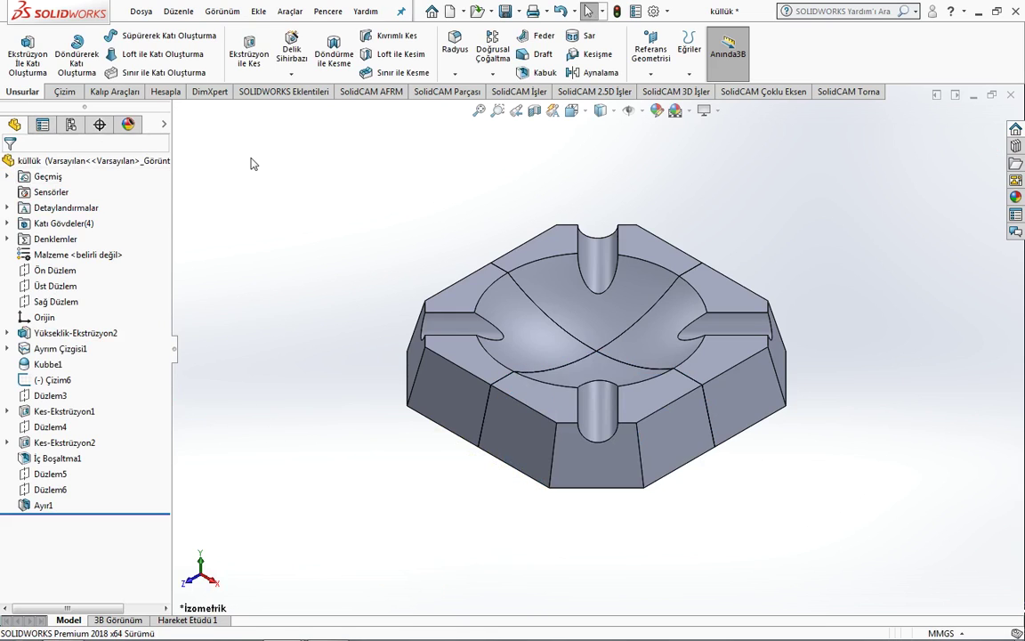
left_click(258, 12)
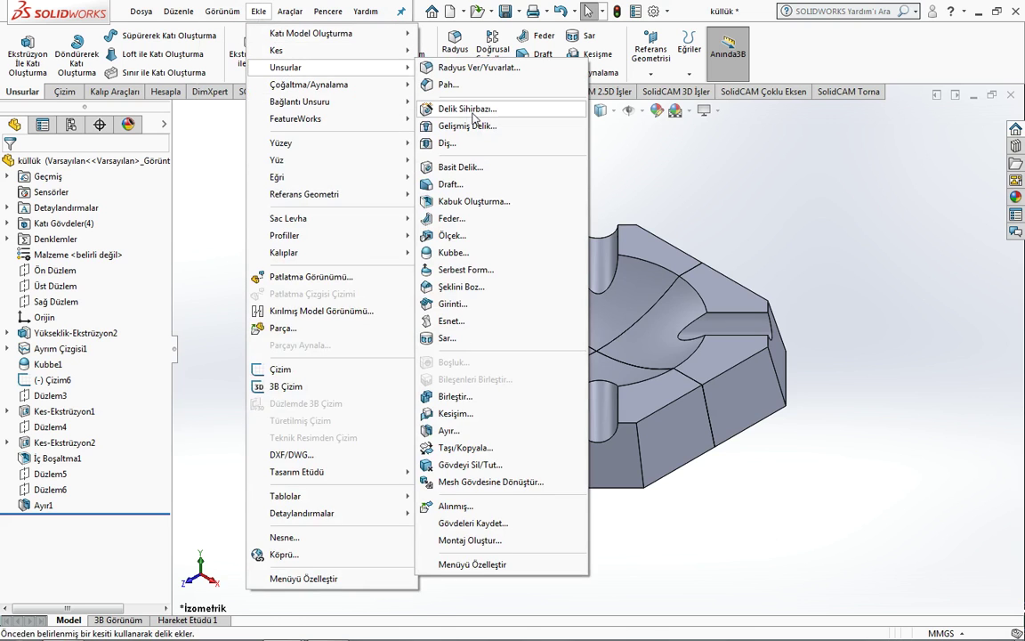
- Move the front slotted piece about 143.39 mm along Z with a free-drag Move/Copy Body
left_click(449, 447)
left_click(539, 451)
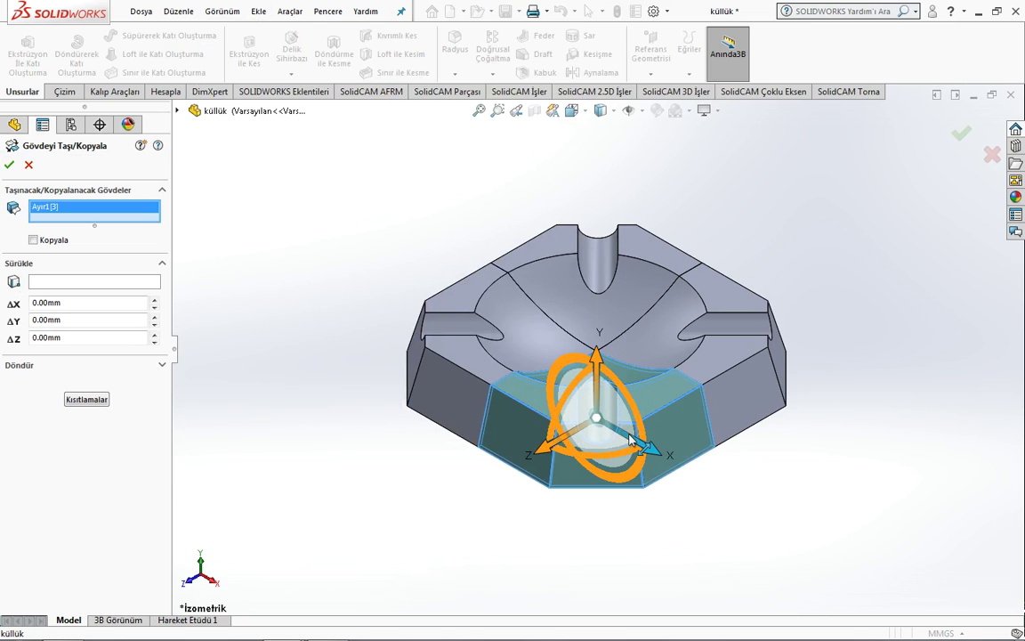
left_click(86, 399)
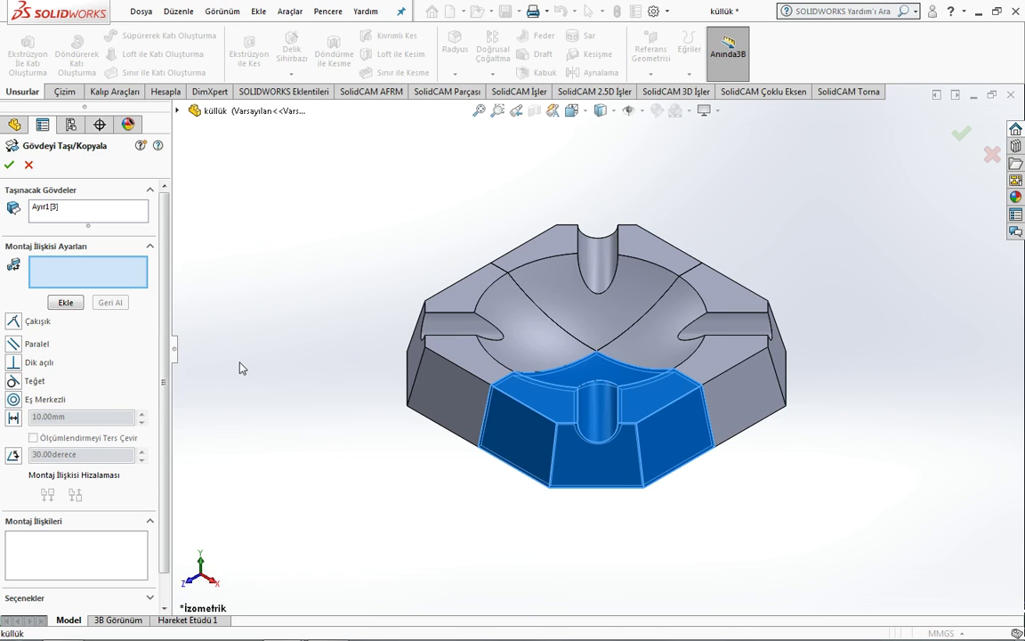
scroll(165, 400, "down", 2)
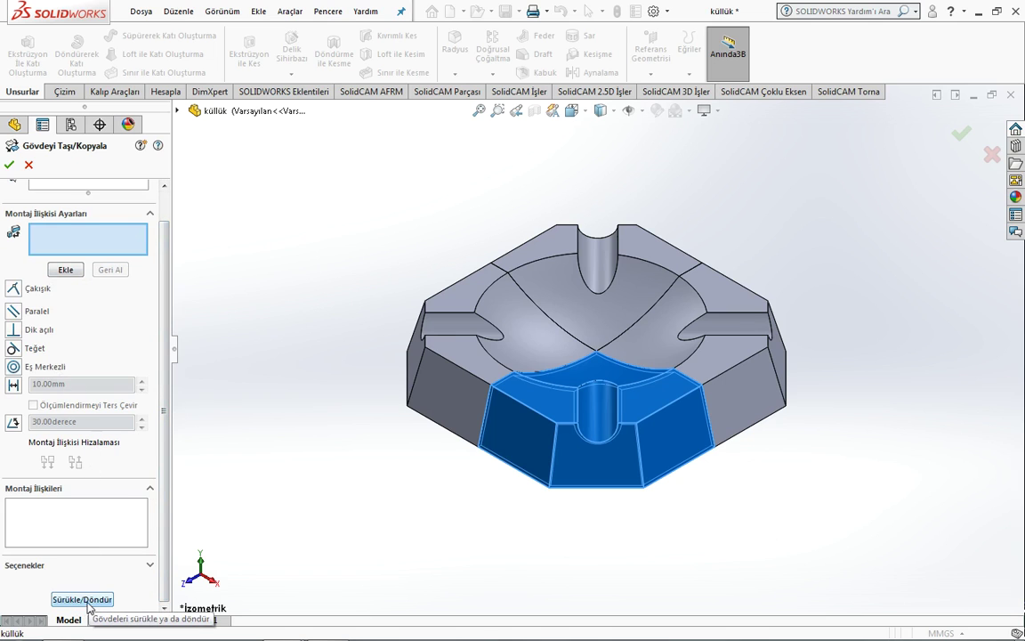
left_click(82, 600)
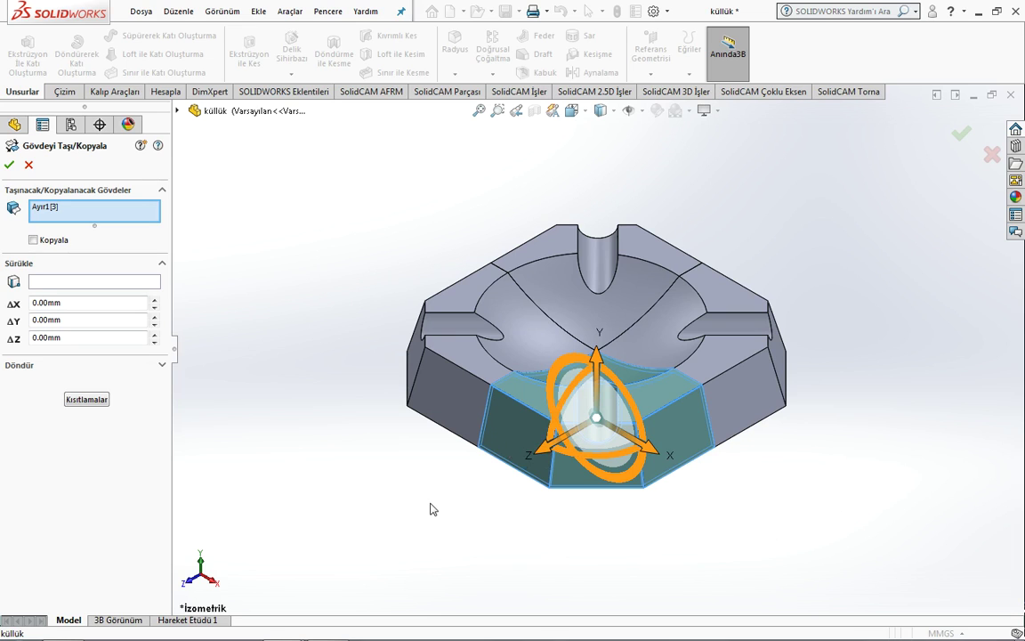
left_click(86, 399)
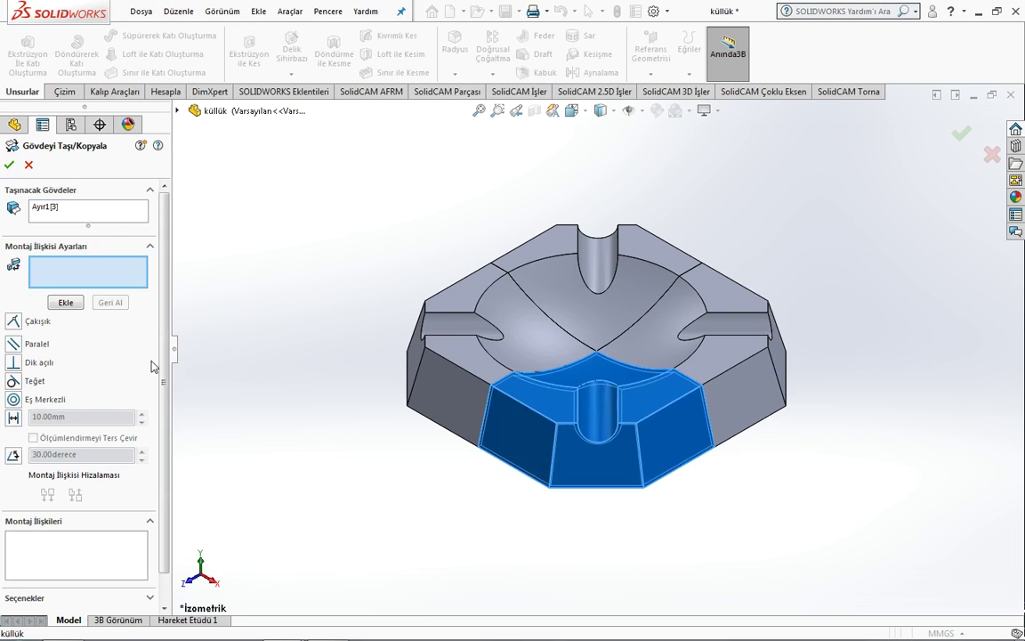
scroll(150, 298, "down", 2)
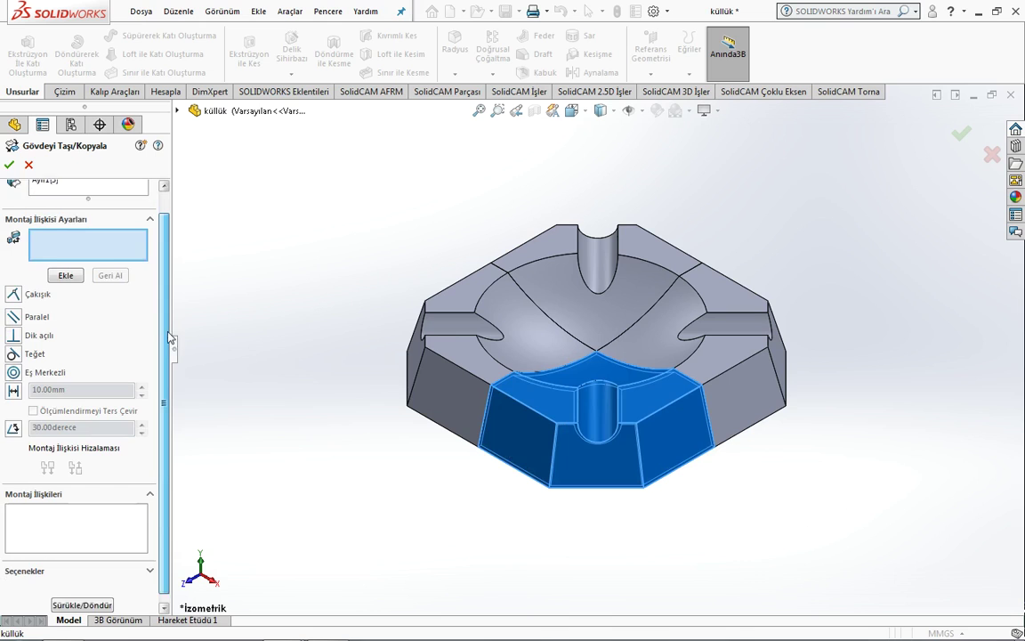
left_click(80, 600)
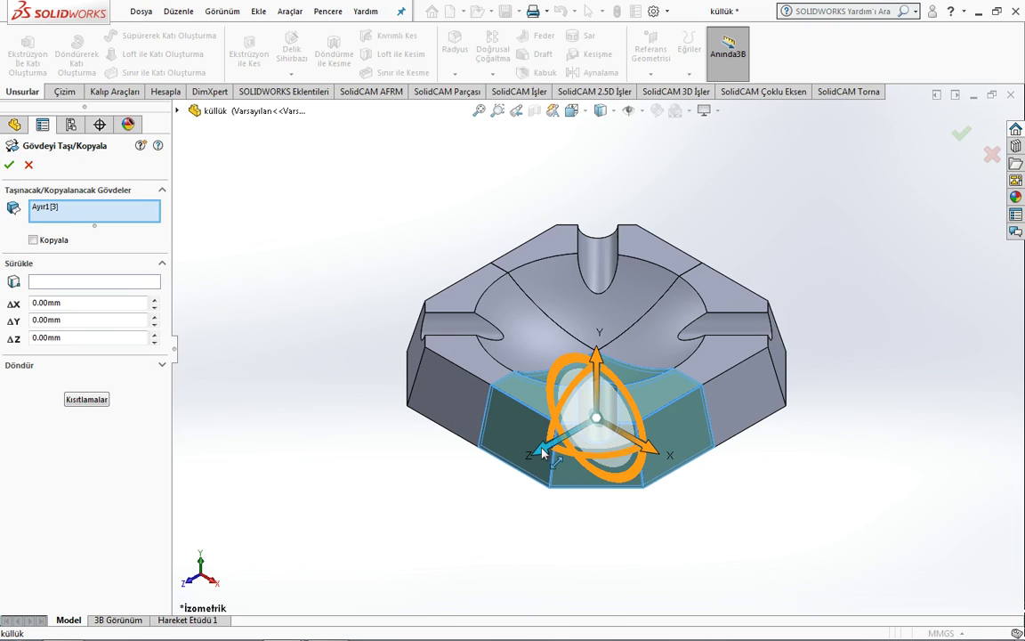
left_click_drag(538, 448, 415, 532)
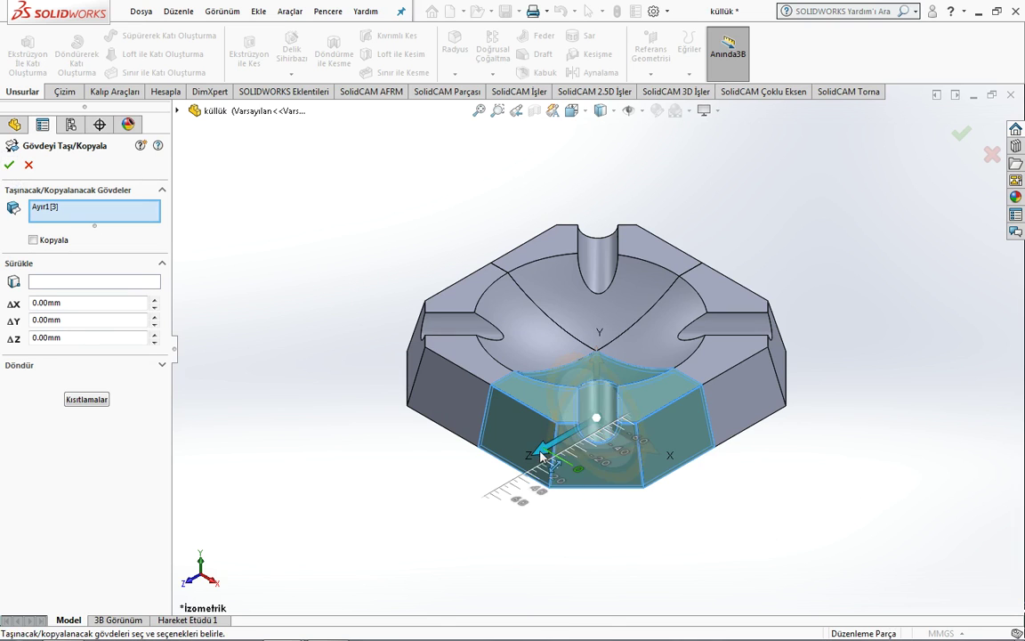
left_click(9, 165)
mouse_move(331, 218)
middle_mouse_down()
mouse_move(328, 269)
mouse_move(284, 286)
mouse_move(356, 244)
middle_mouse_up()
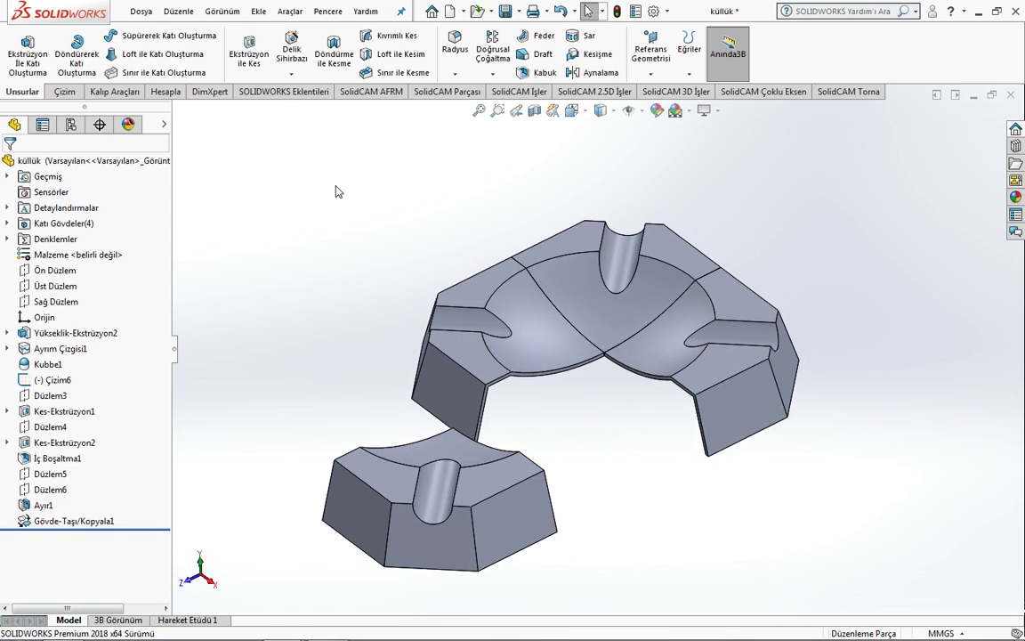
left_click(258, 12)
mouse_move(286, 68)
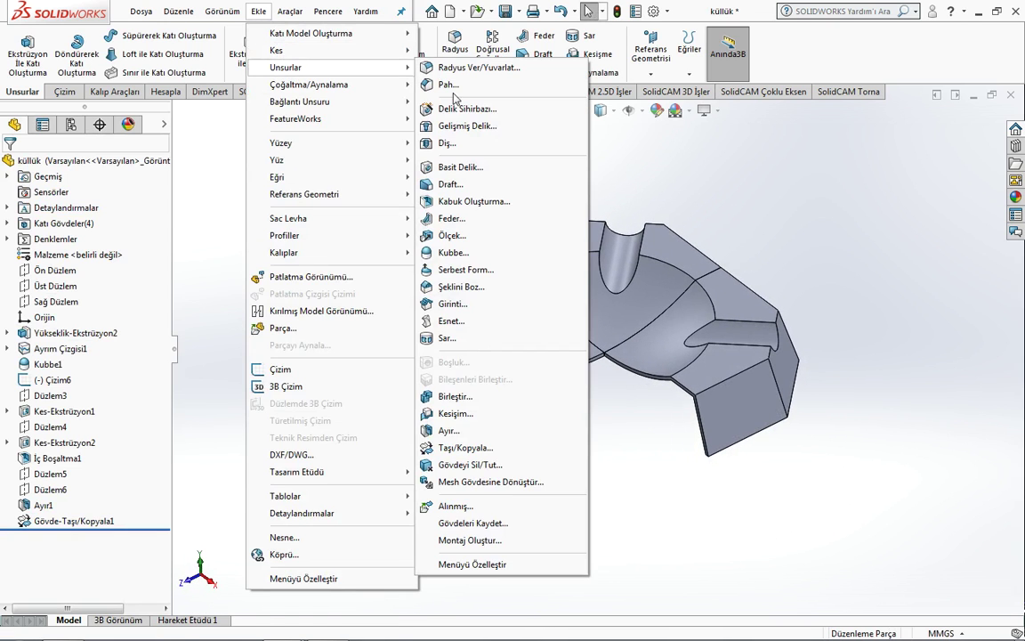
- Select both back pieces and drag them about -224 mm along Z
left_click(452, 447)
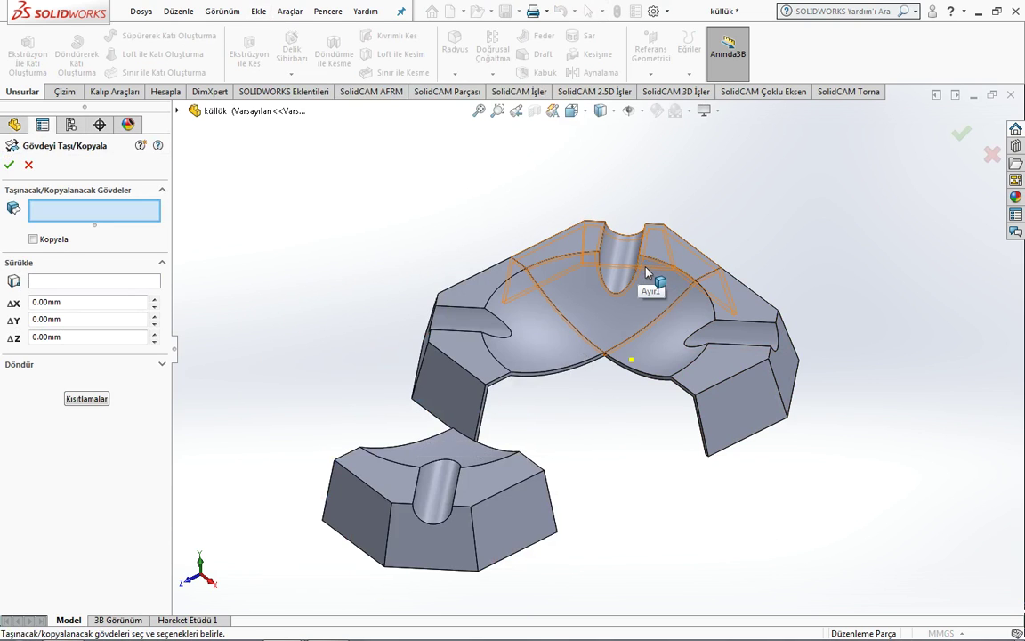
left_click(646, 271)
left_click(673, 323)
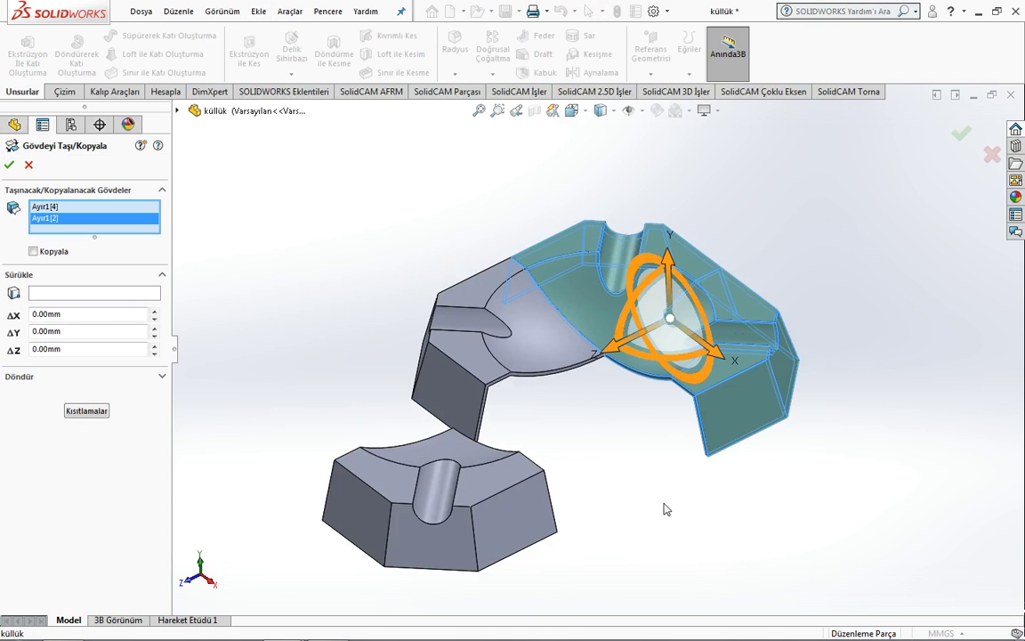
left_click_drag(610, 351, 850, 240)
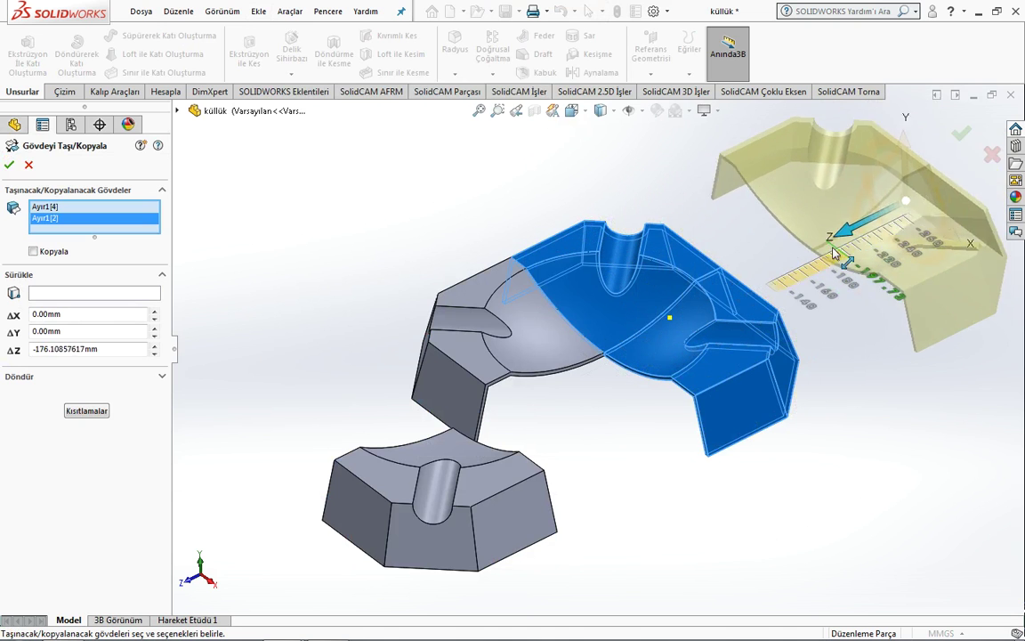
left_click_drag(850, 240, 774, 209)
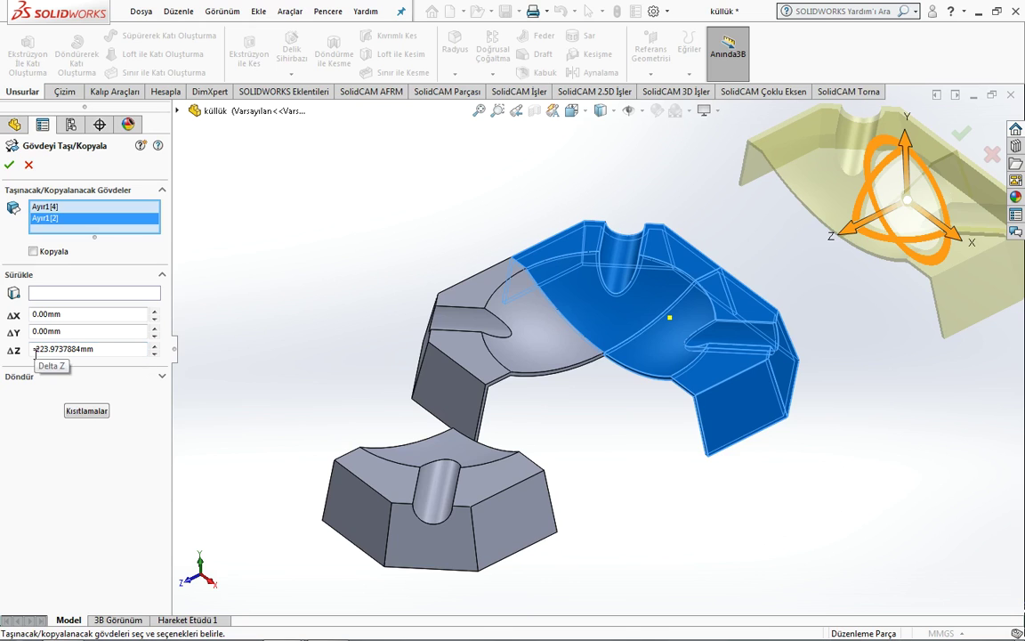
key("z")
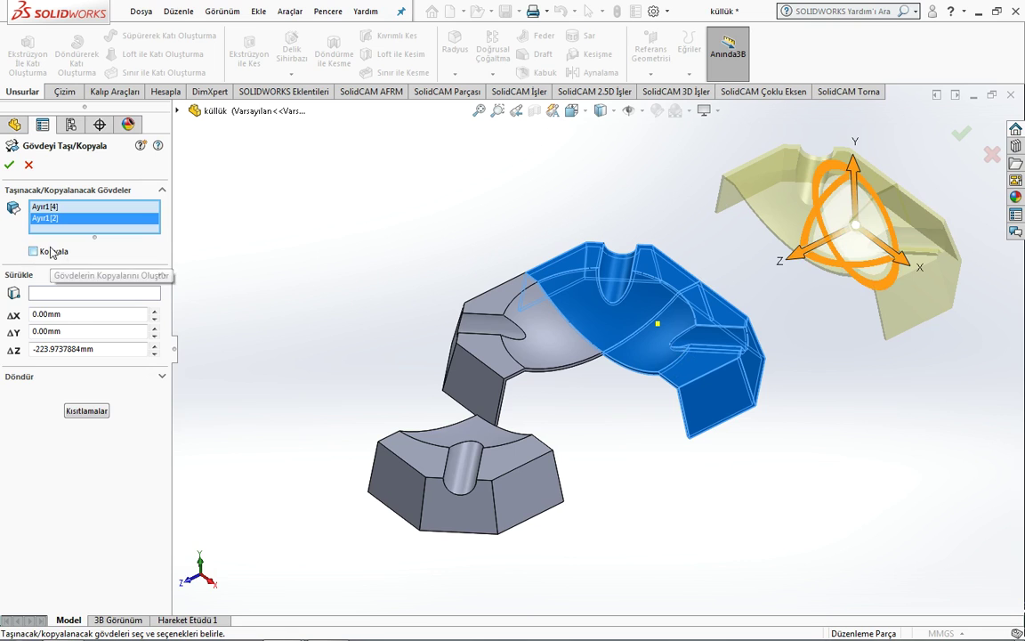
- Make it a copy with a copy count of 1, leaving the originals in place
left_click(34, 252)
scroll(635, 427, "up", 2)
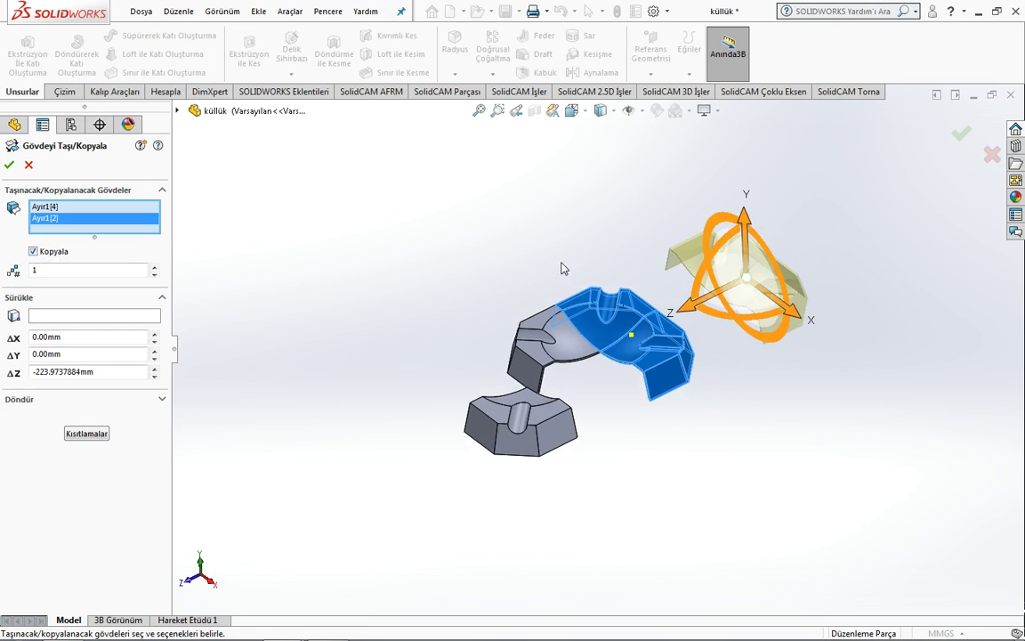
left_click(155, 266)
left_click(155, 266)
left_click(155, 268)
left_click(155, 268)
scroll(442, 283, "up", 3)
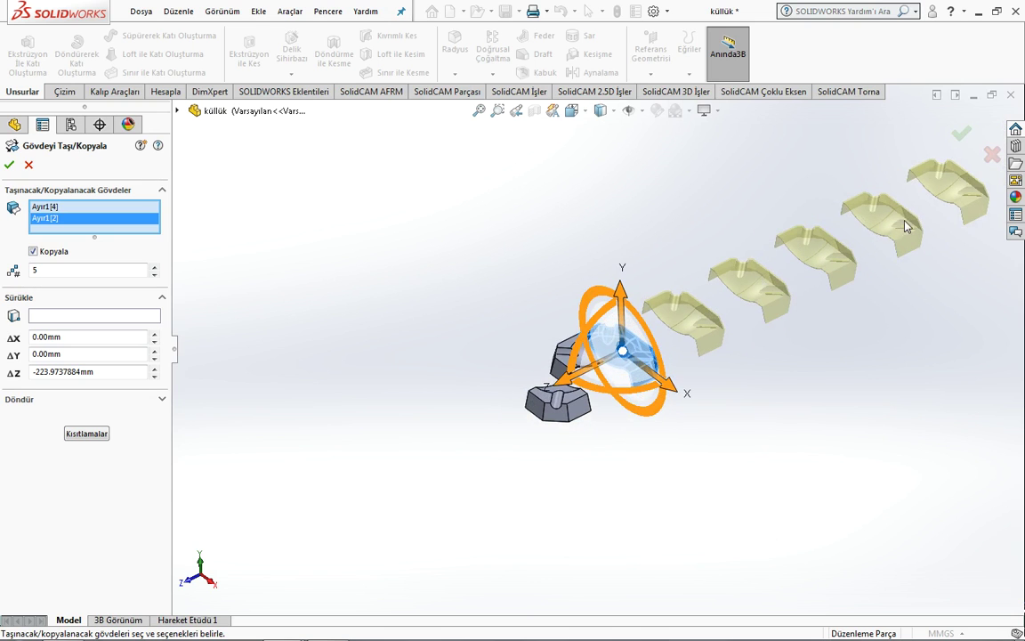
scroll(623, 349, "down", 2)
left_click(154, 274)
left_click(154, 274)
left_click(154, 274)
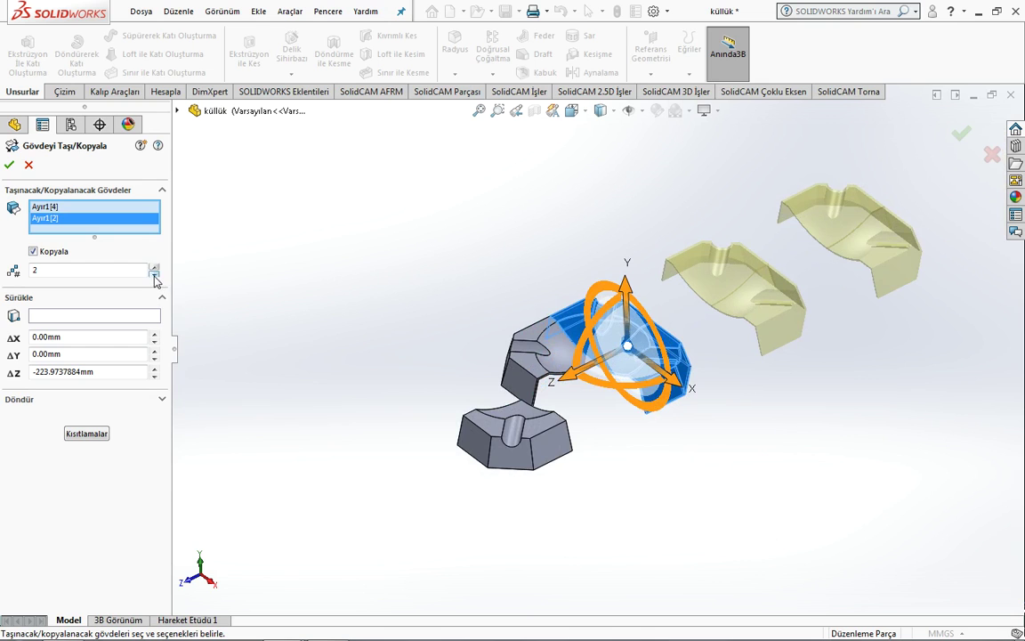
left_click(154, 274)
left_click(9, 164)
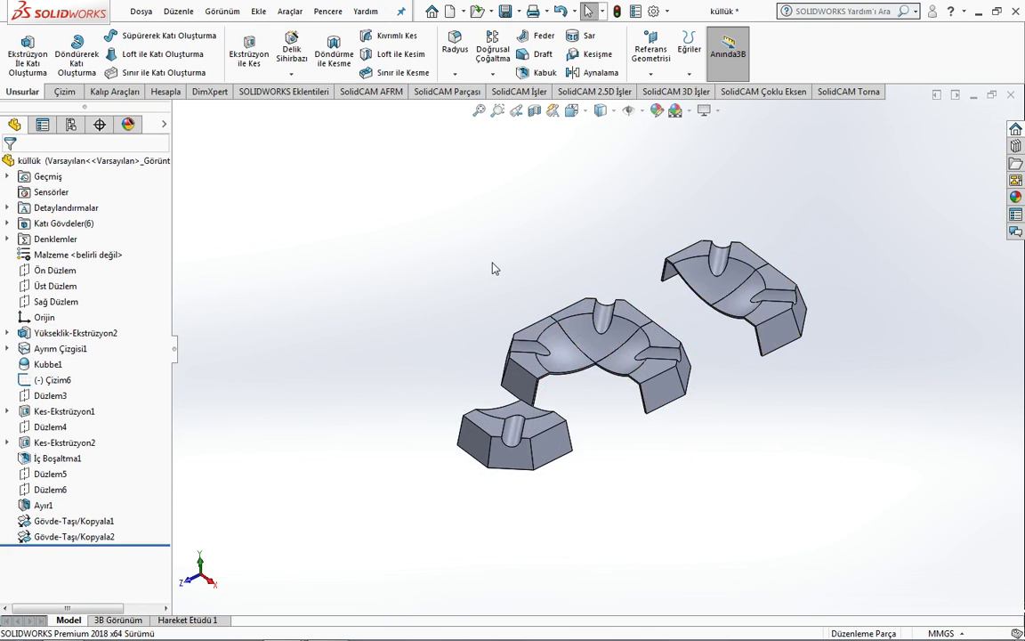
scroll(488, 274, "down", 2)
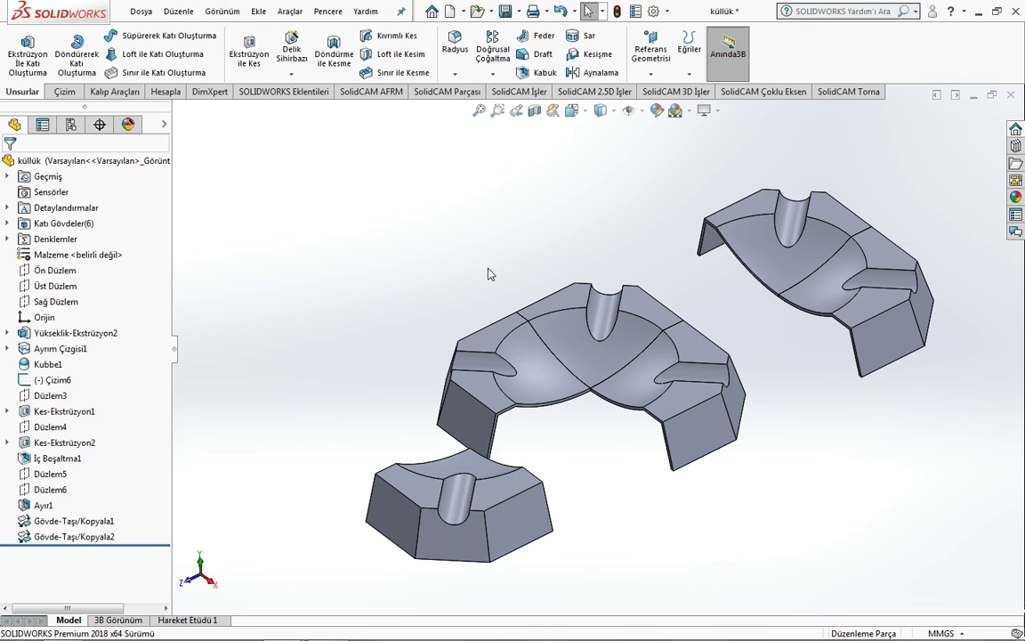
scroll(489, 265, "up", 2)
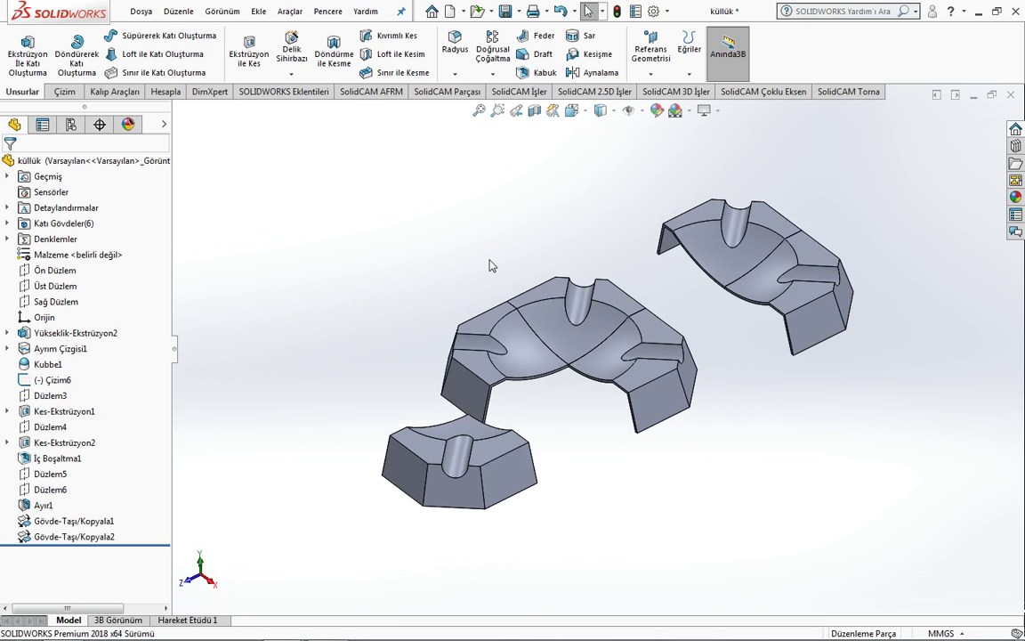
left_click(258, 10)
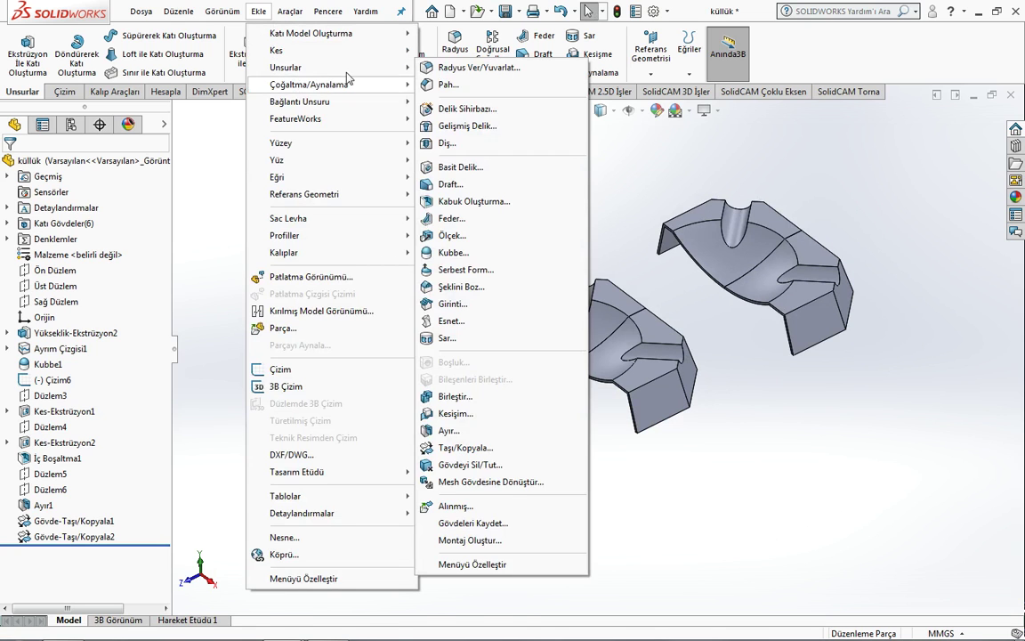
mouse_move(286, 68)
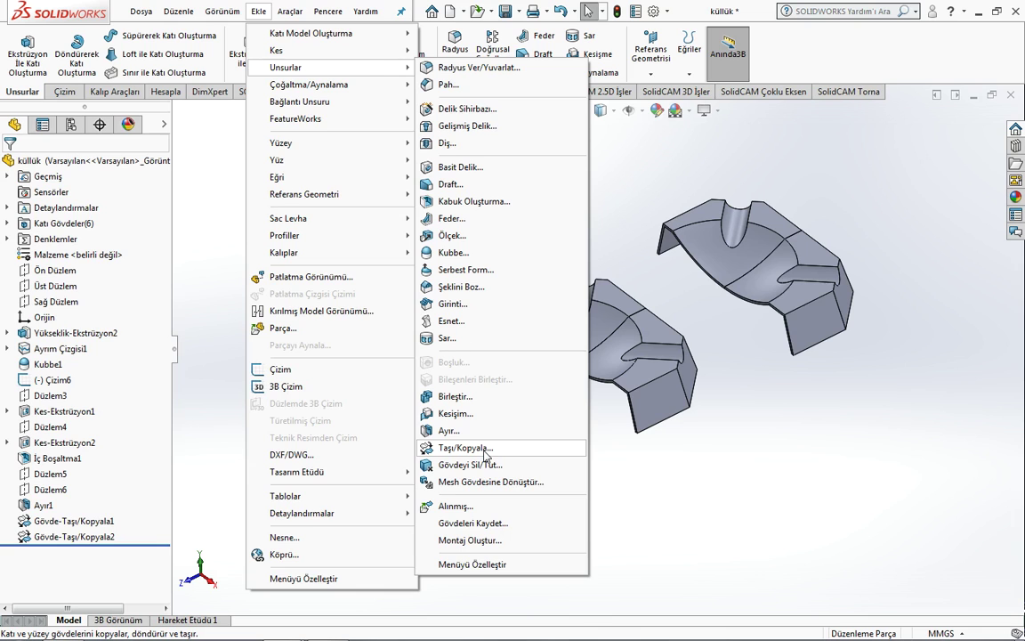
- Select the two copied back pieces in a new Move/Copy Body
left_click(486, 448)
left_click(833, 322)
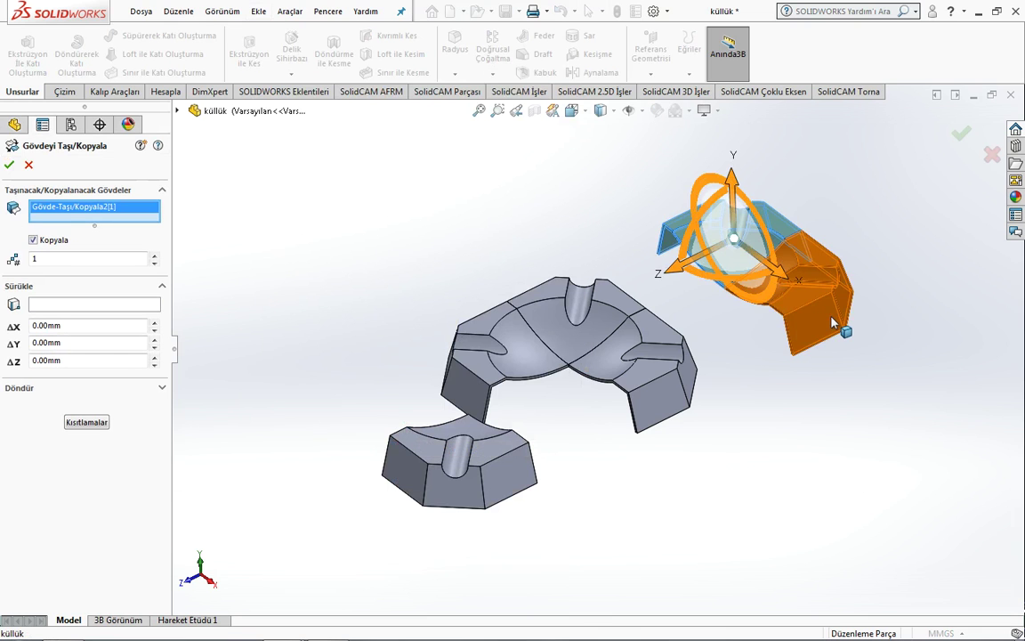
left_click(829, 357)
middle_click_drag(778, 366, 770, 331)
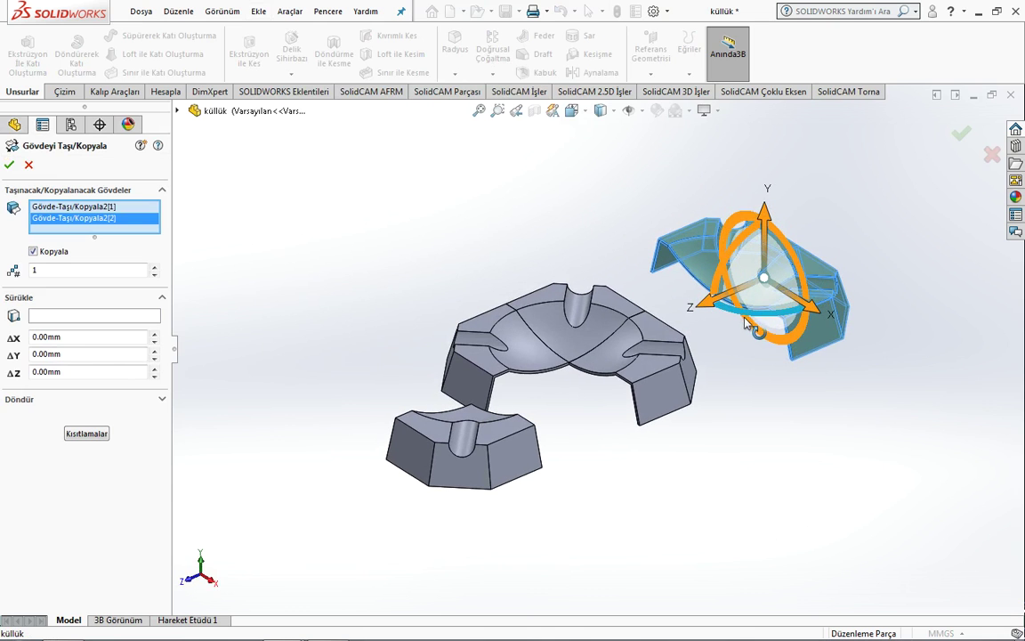
middle_click_drag(755, 309, 748, 441)
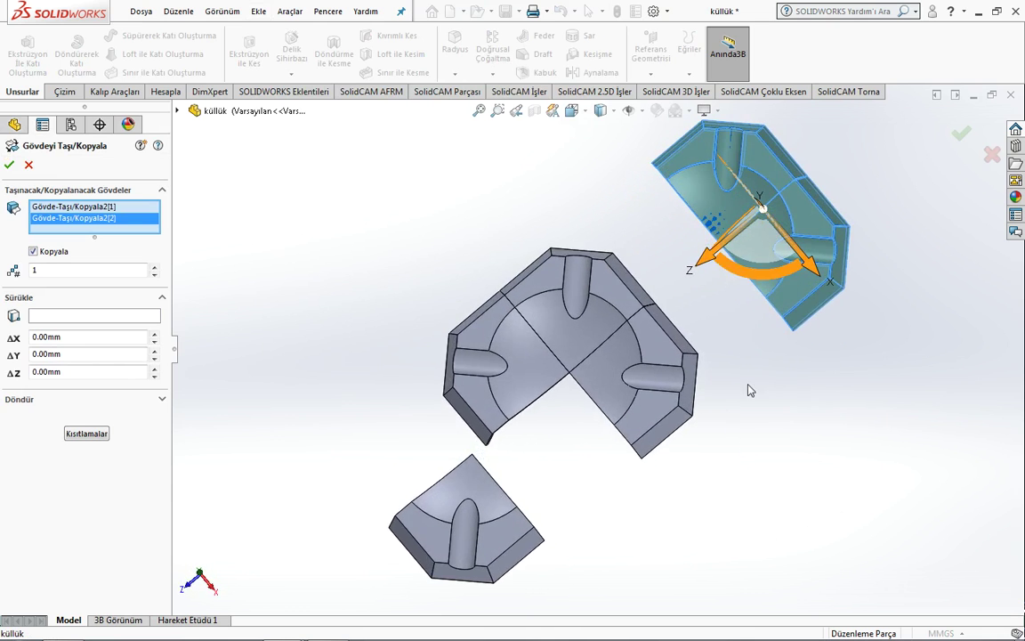
mouse_move(613, 216)
middle_mouse_down()
mouse_move(681, 256)
mouse_move(754, 167)
mouse_move(745, 147)
mouse_move(748, 187)
middle_mouse_up()
mouse_move(720, 378)
middle_mouse_down()
mouse_move(790, 428)
mouse_move(787, 455)
mouse_move(782, 427)
middle_mouse_up()
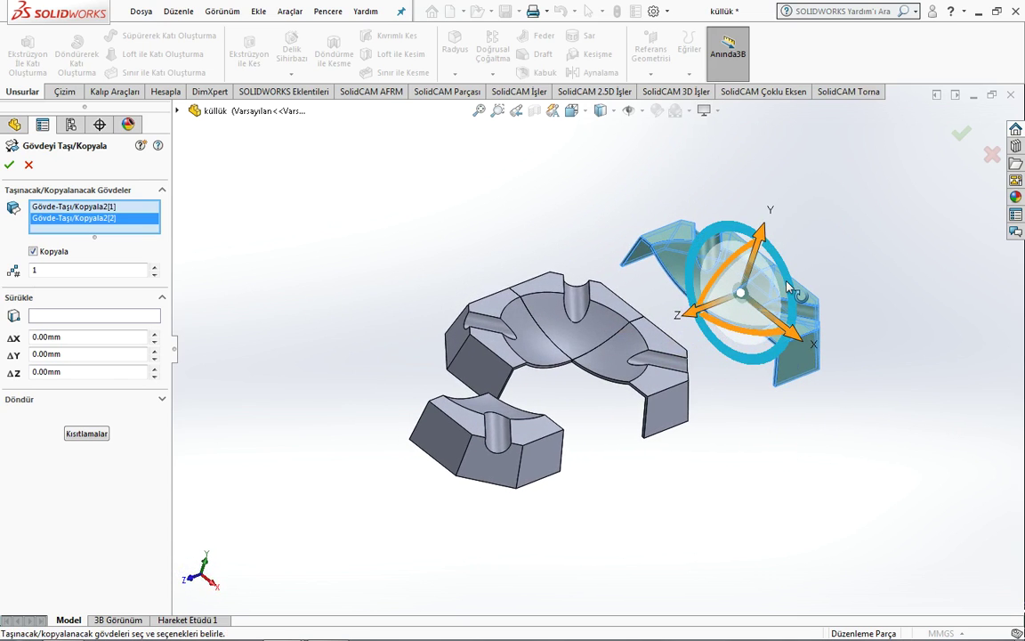
- Rotate the selected pieces 45° about Z, moving rather than copying them
mouse_move(789, 287)
left_mouse_down()
mouse_move(837, 287)
mouse_move(821, 245)
mouse_move(17, 450)
mouse_move(425, 423)
left_mouse_up()
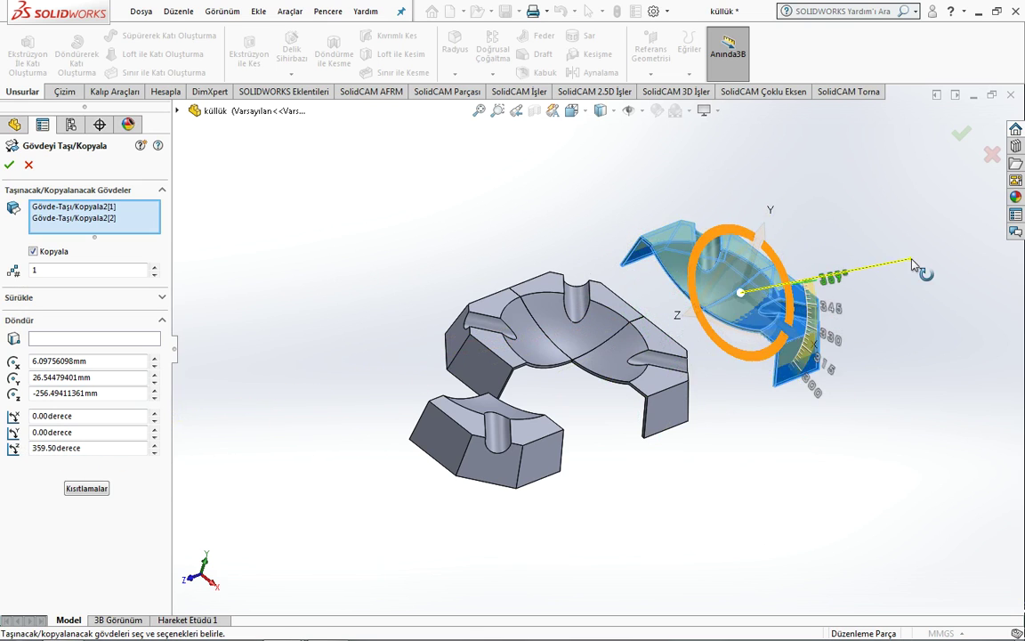
left_click_drag(425, 423, 791, 166)
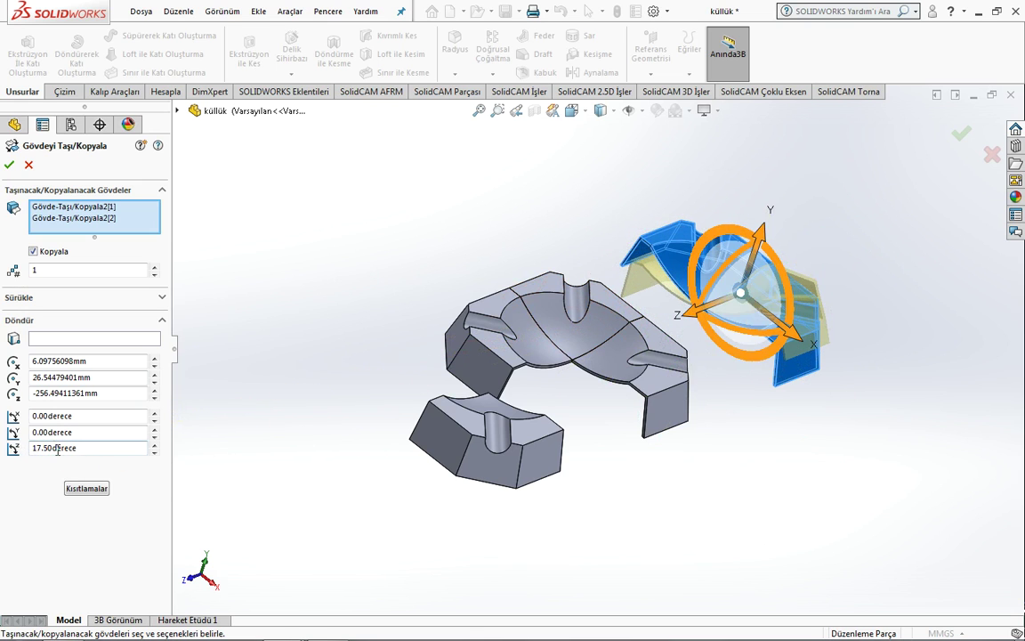
double_click(100, 447)
type("45")
key("Return")
middle_click_drag(435, 221, 464, 287)
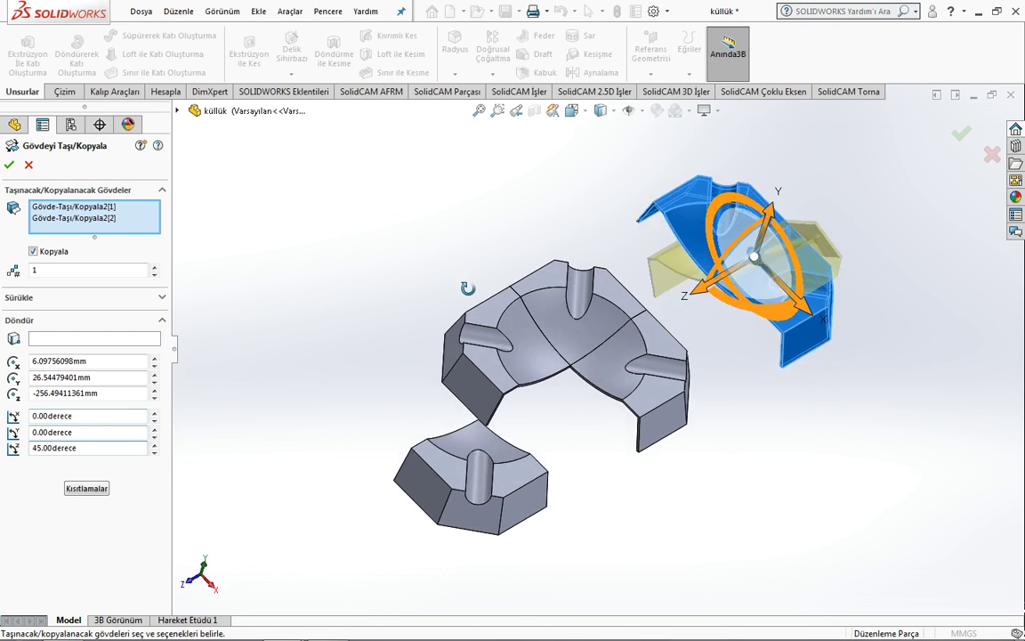
left_click(34, 252)
left_click(8, 165)
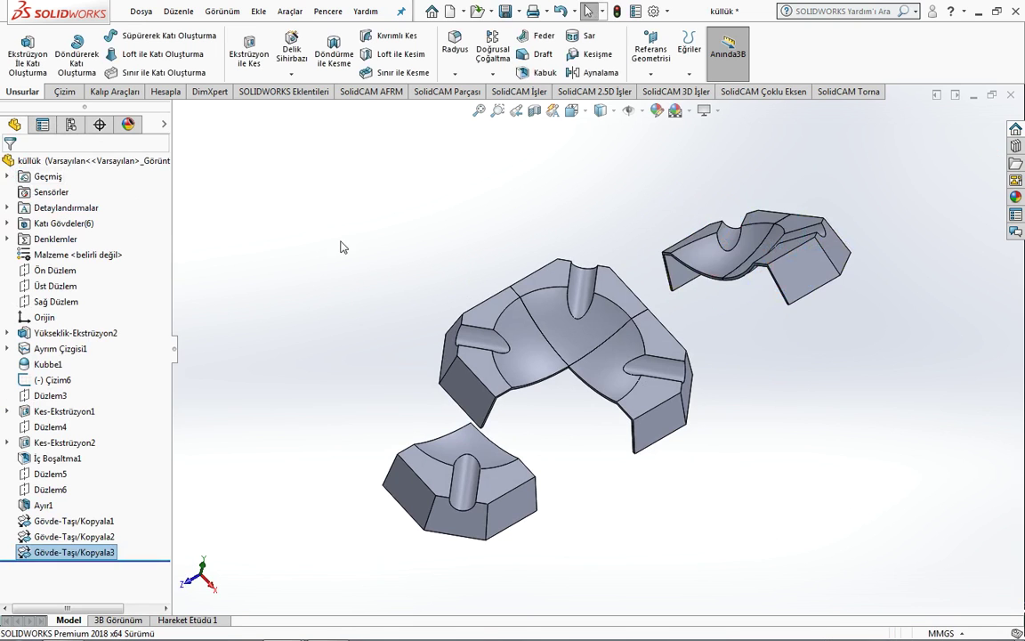
- Orbit around the spread-apart pieces and snap back to the isometric view
middle_click_drag(452, 186, 470, 188)
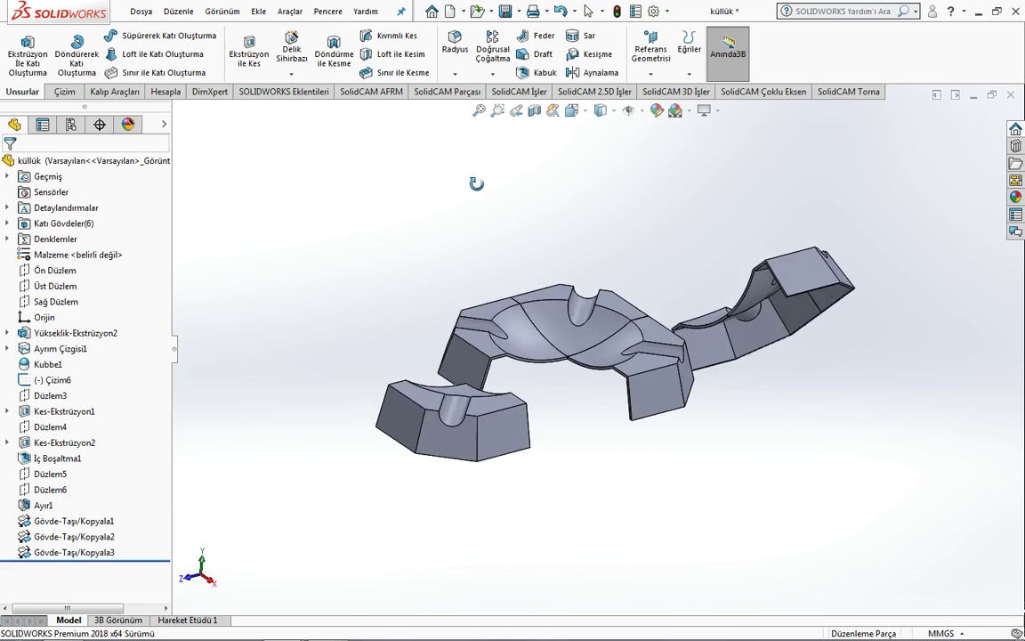
key("ctrl+7")
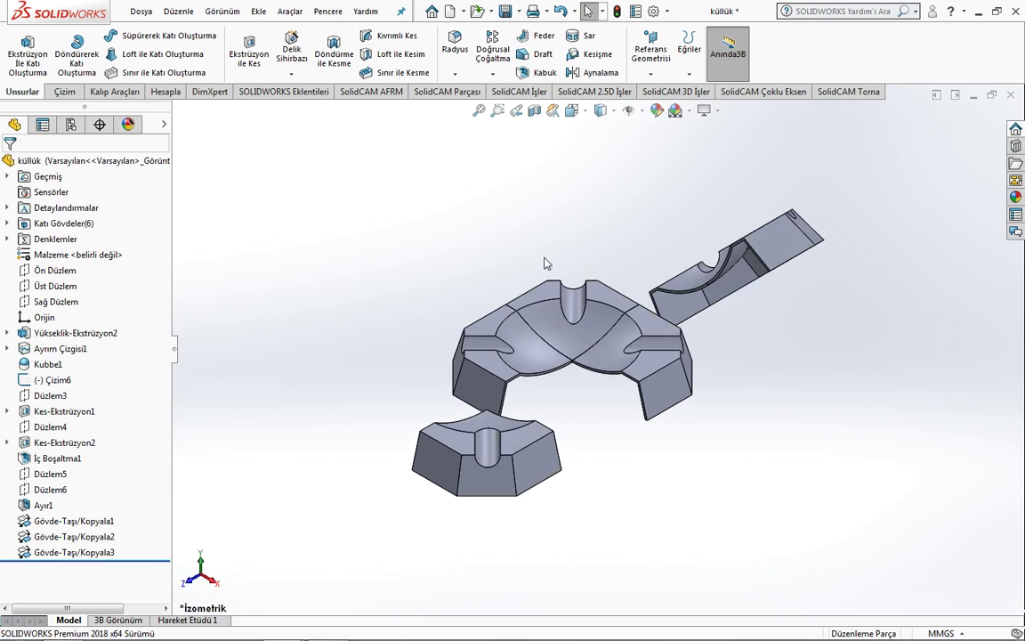
scroll(511, 363, "down", 2)
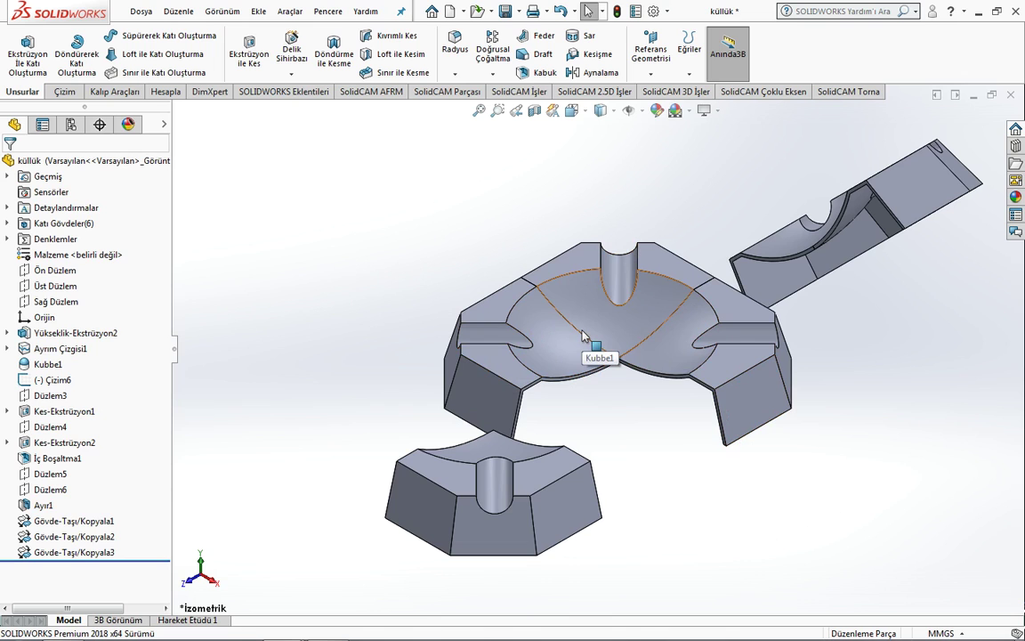
left_click(258, 10)
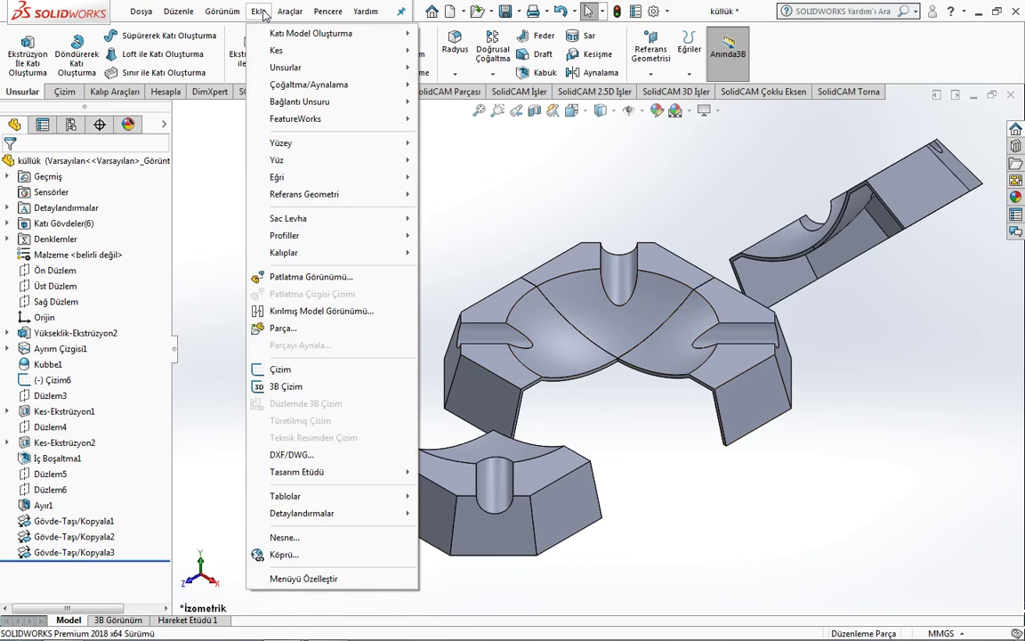
mouse_move(286, 68)
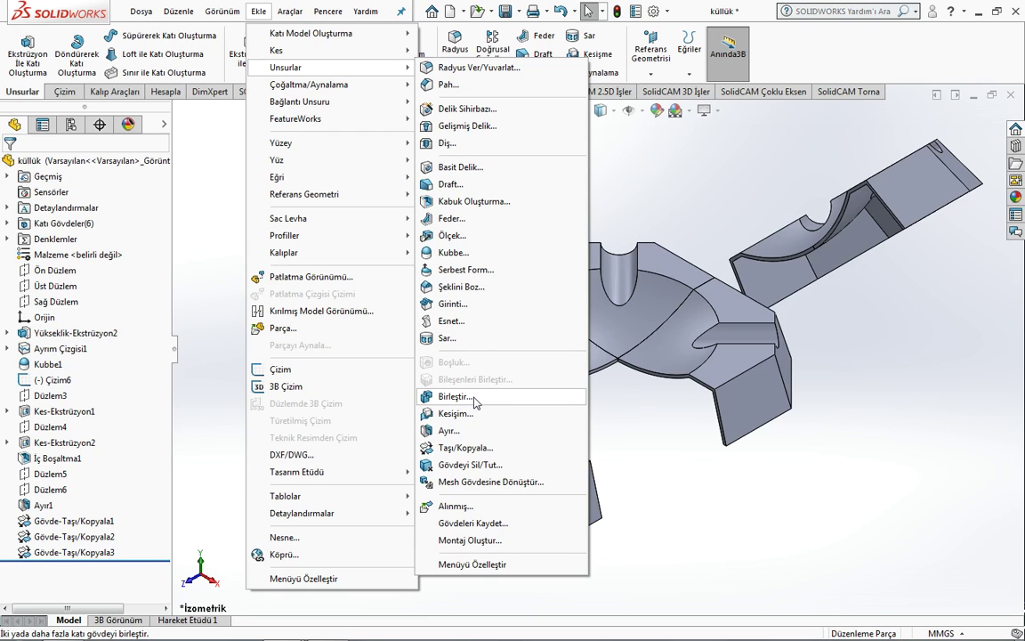
- Combine the dish-half bodies Ayırı1[1] and Ayırı1[4] into one body
left_click(476, 396)
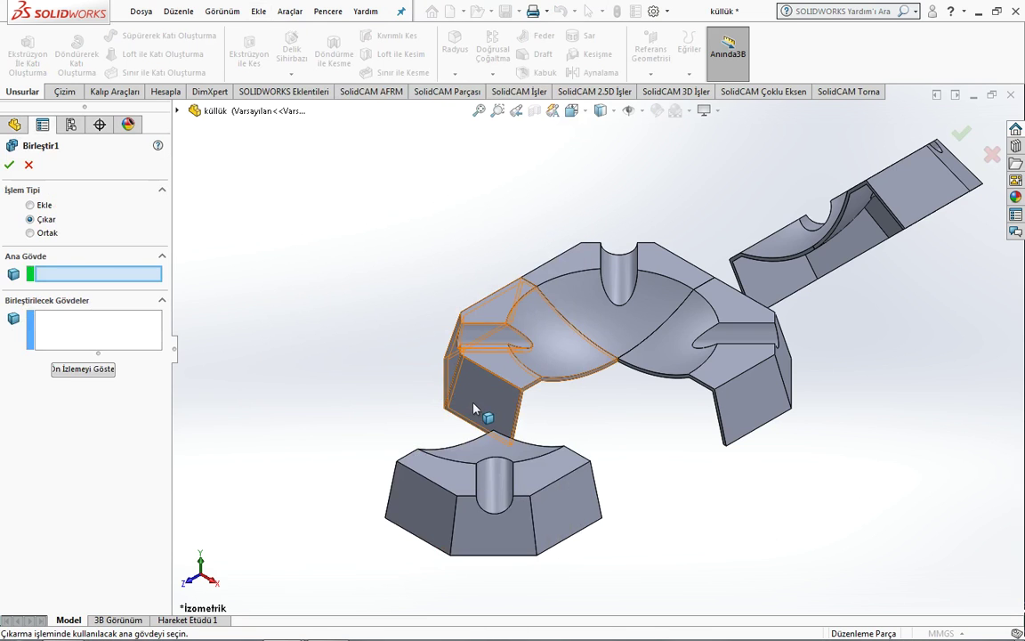
left_click(31, 206)
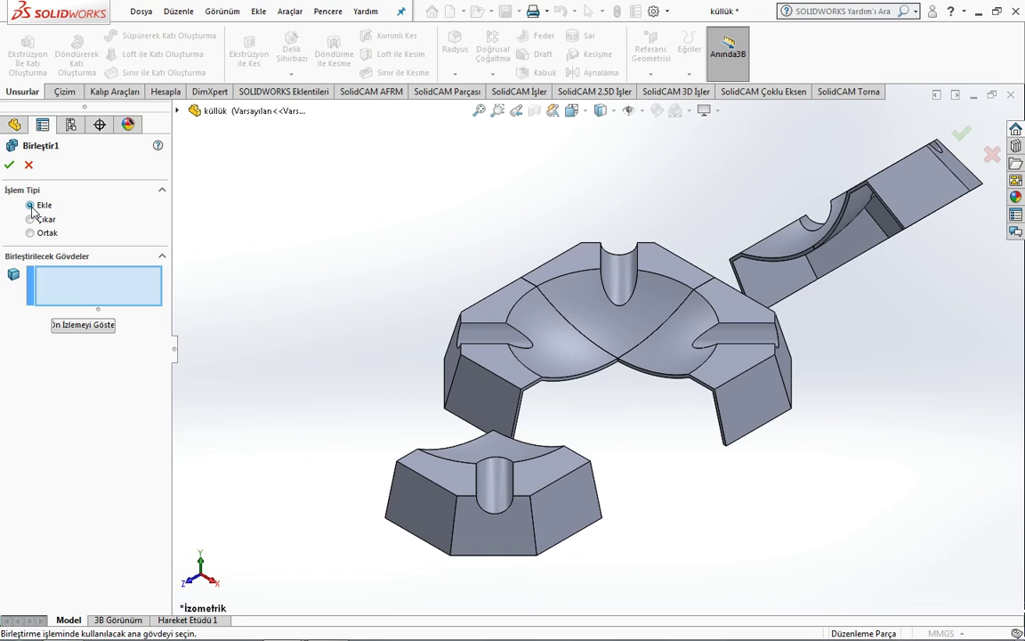
left_click(31, 219)
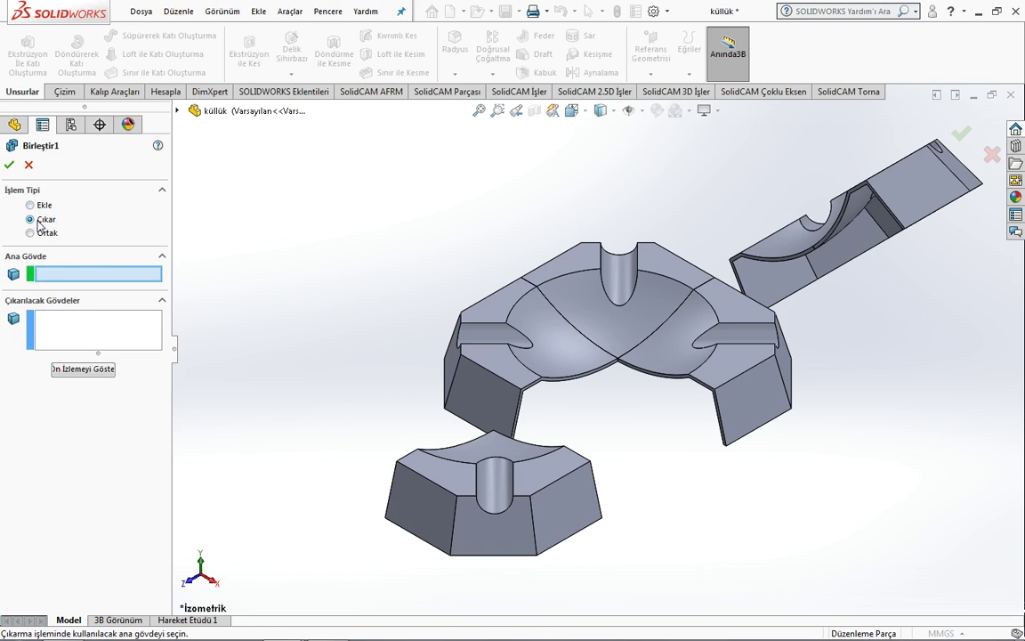
left_click(47, 233)
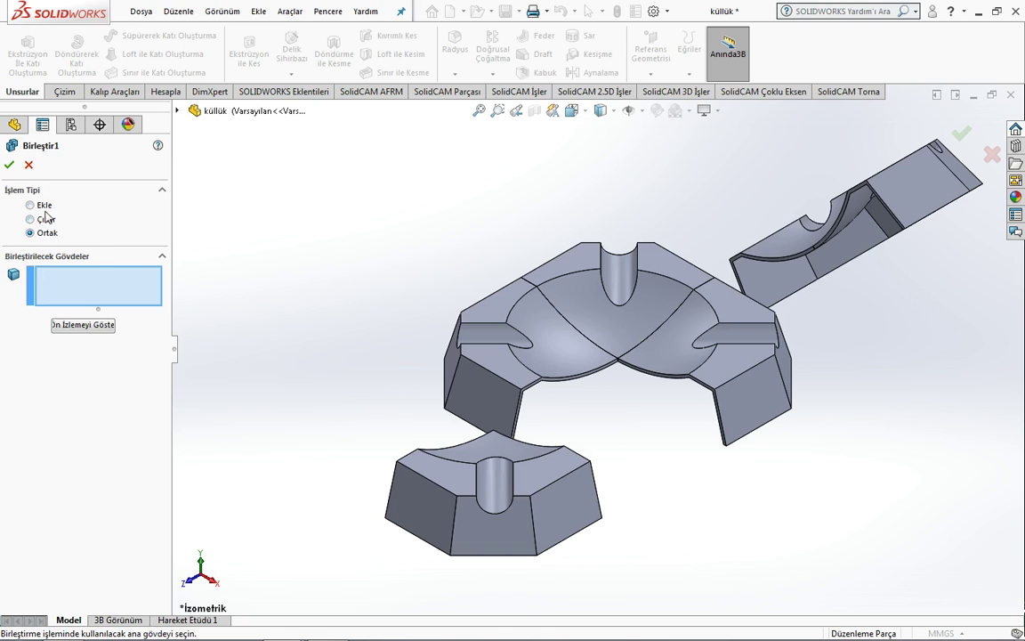
left_click(534, 352)
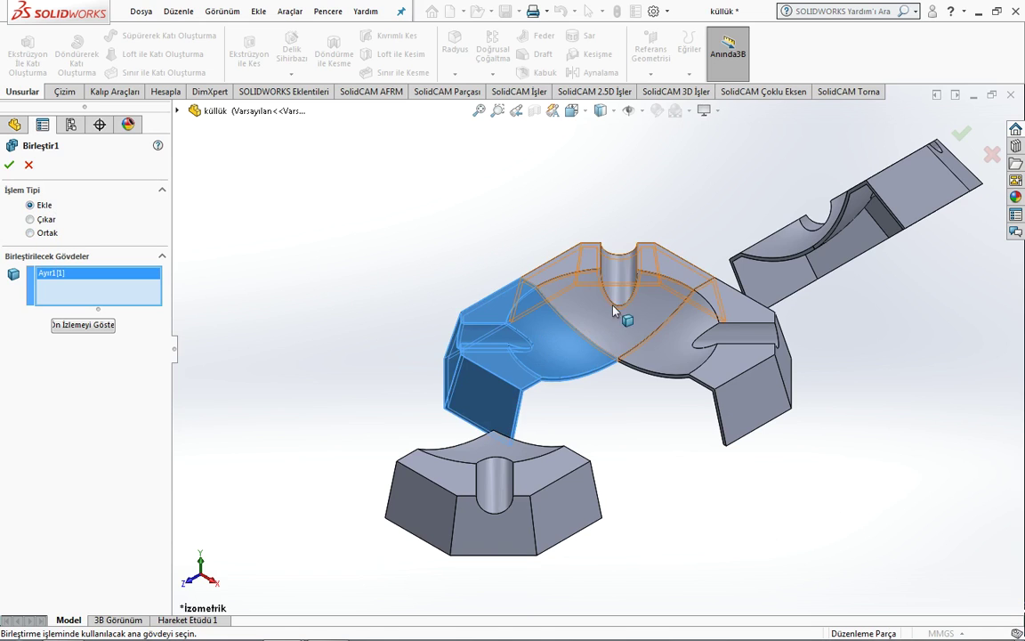
left_click(630, 301)
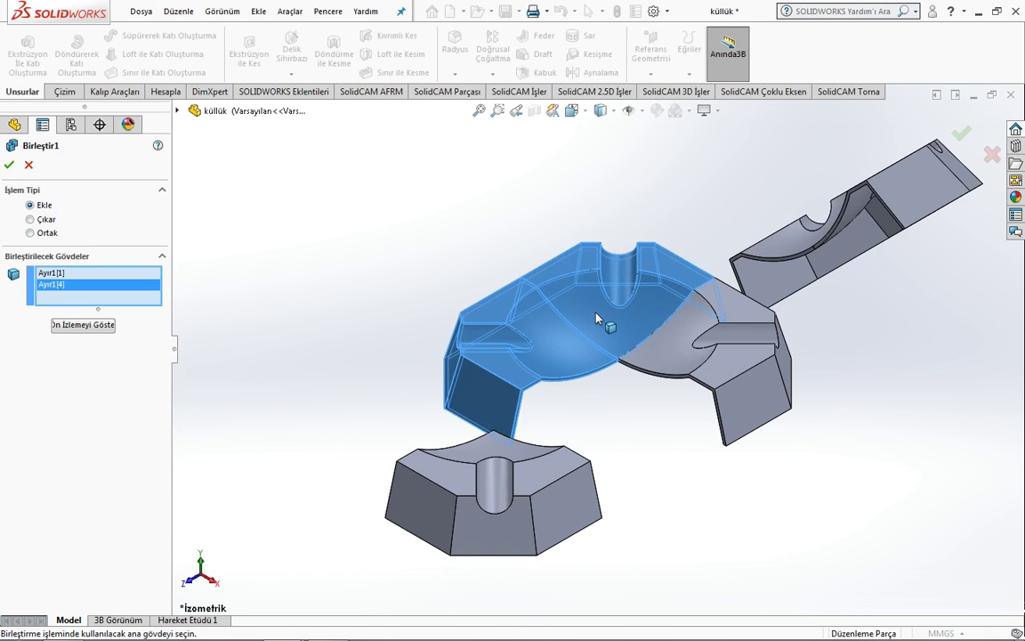
left_click(10, 165)
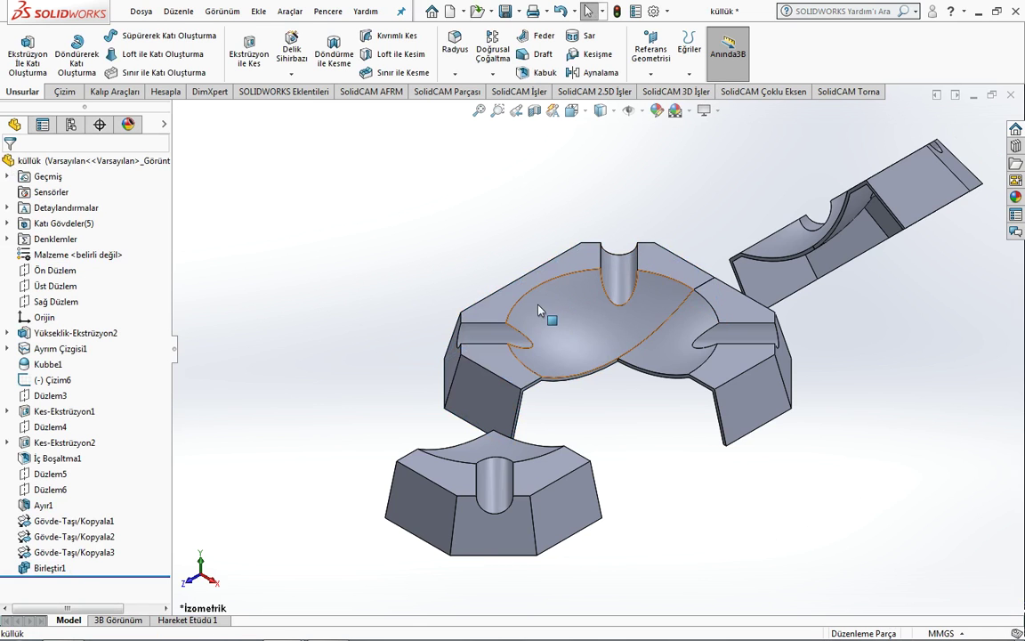
mouse_move(538, 306)
middle_mouse_down()
mouse_move(588, 303)
mouse_move(586, 348)
middle_mouse_up()
scroll(729, 358, "down", 2)
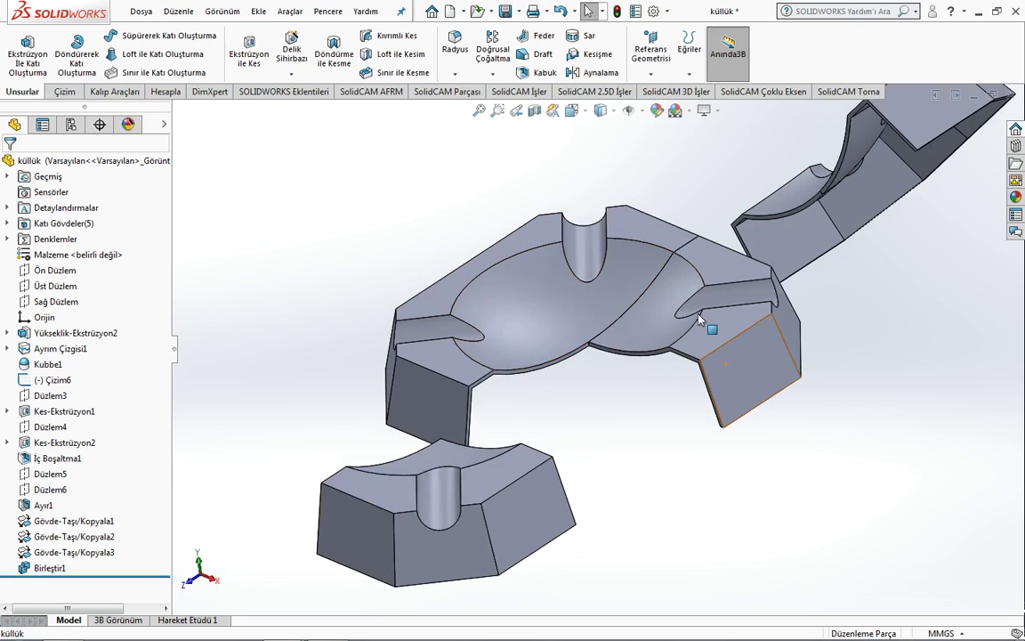
middle_click_drag(590, 297, 559, 303)
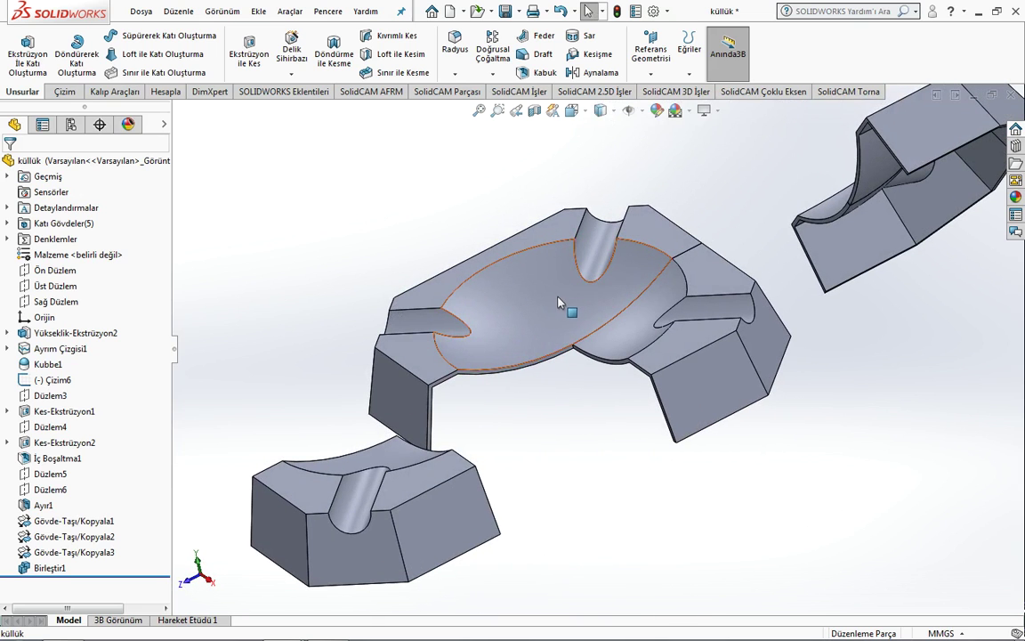
key("ctrl+7")
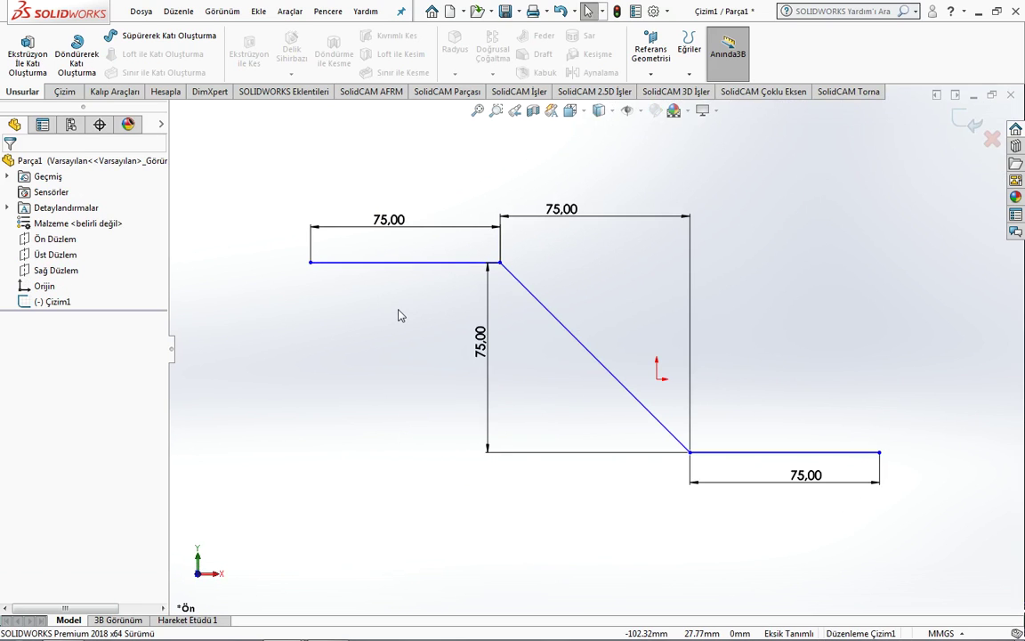
- Thin-extrude the Z-shaped sketch 150 mm deep with 15 mm wall thickness
left_click(28, 54)
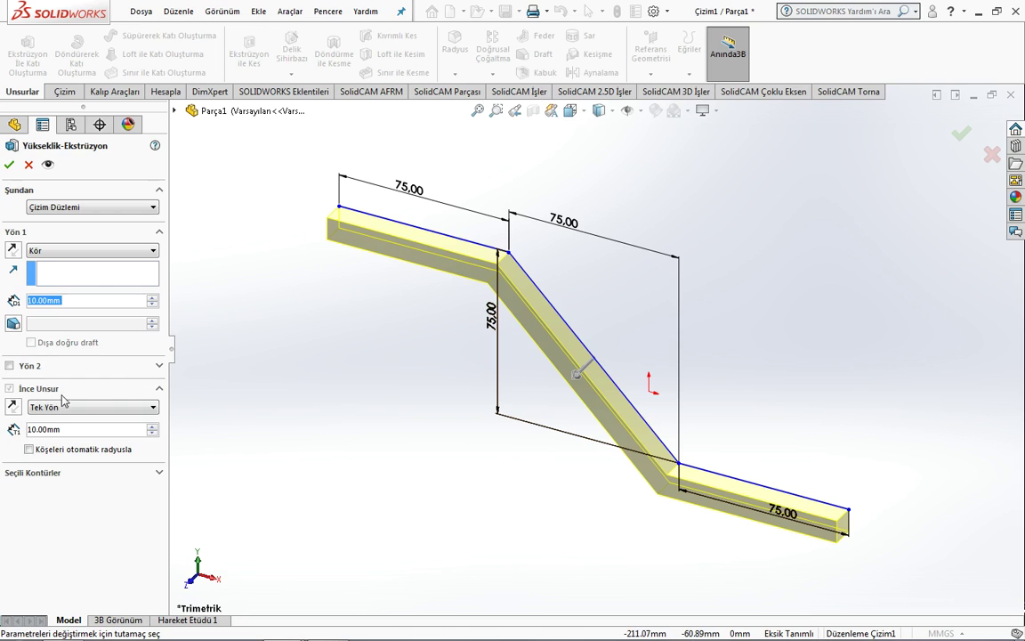
double_click(65, 431)
type("15")
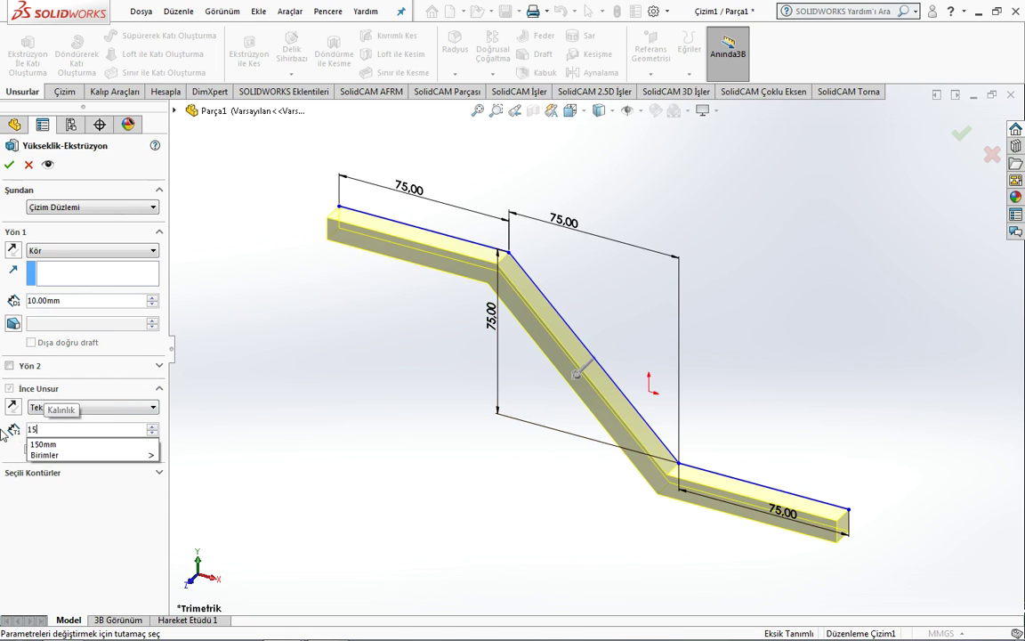
key("Return")
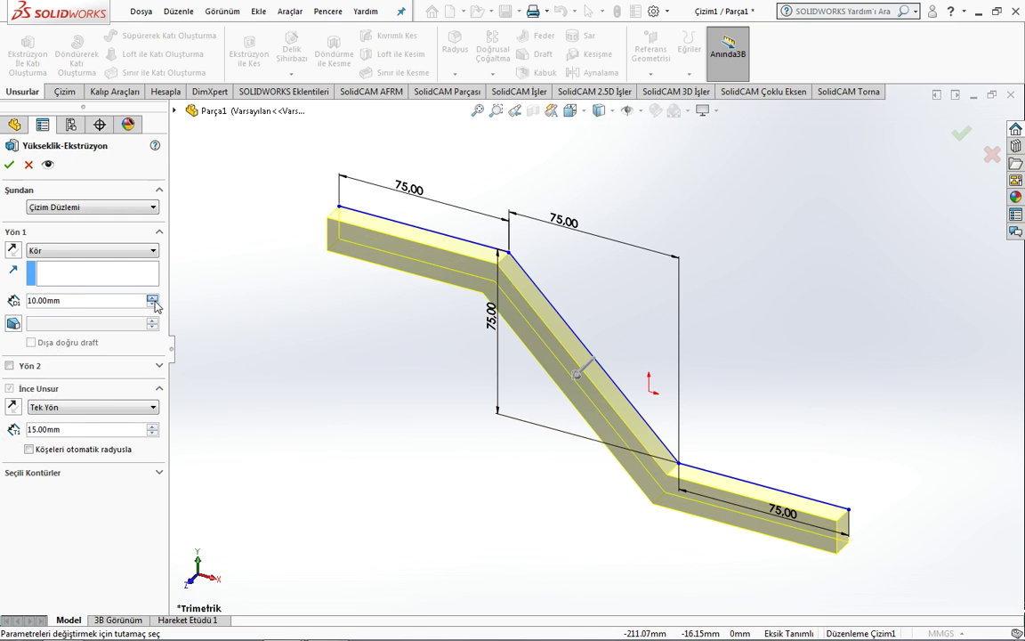
left_click(152, 299)
left_click(152, 300)
left_click(152, 300)
left_click(152, 300)
left_click(152, 300)
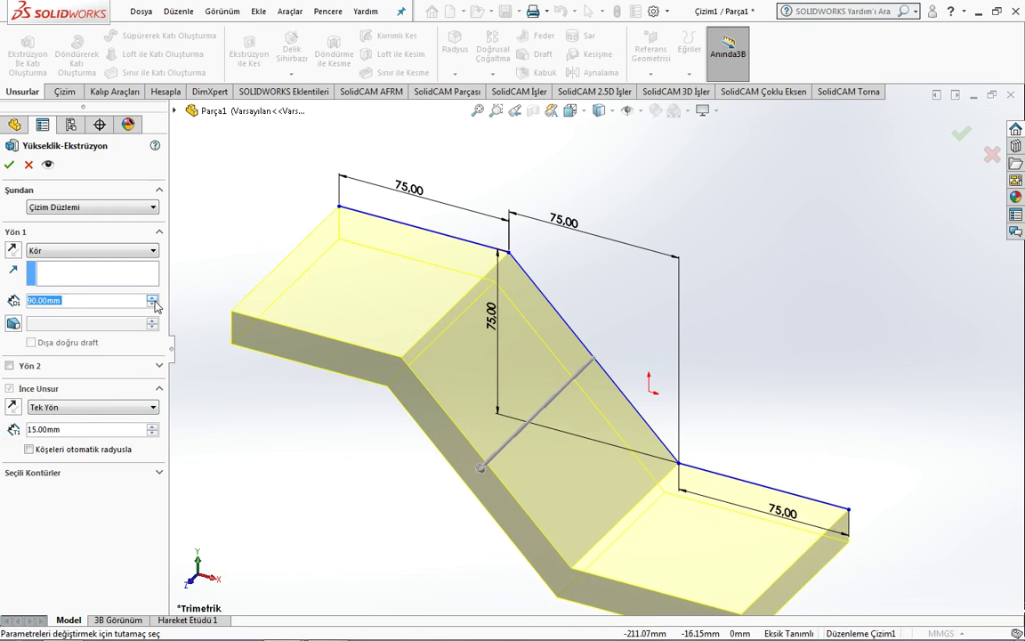
left_click(152, 300)
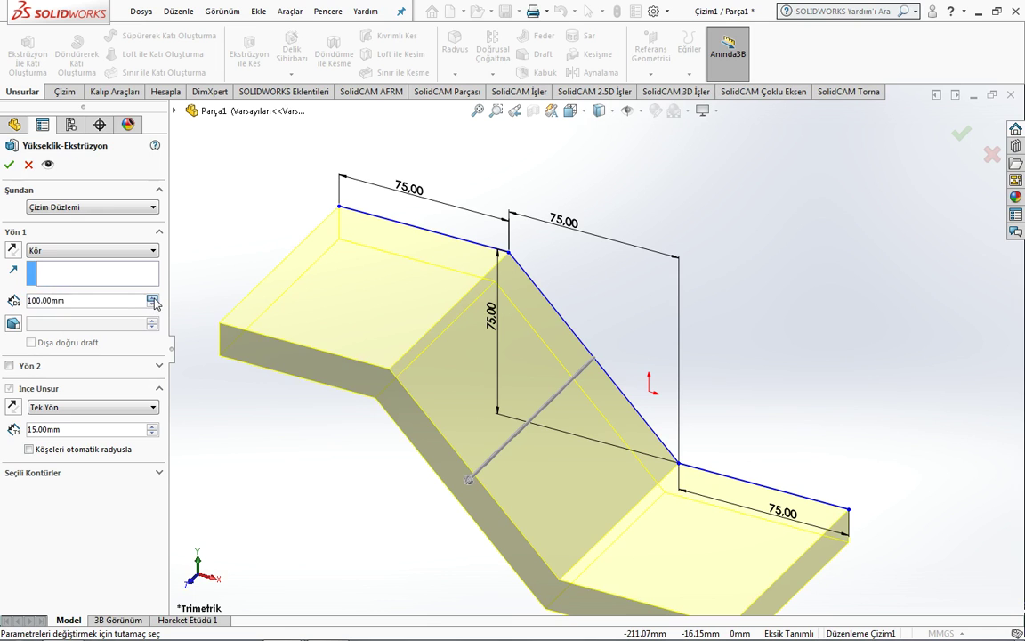
left_click(152, 300)
left_click(152, 300)
left_click(152, 300)
left_click(152, 299)
left_click(152, 300)
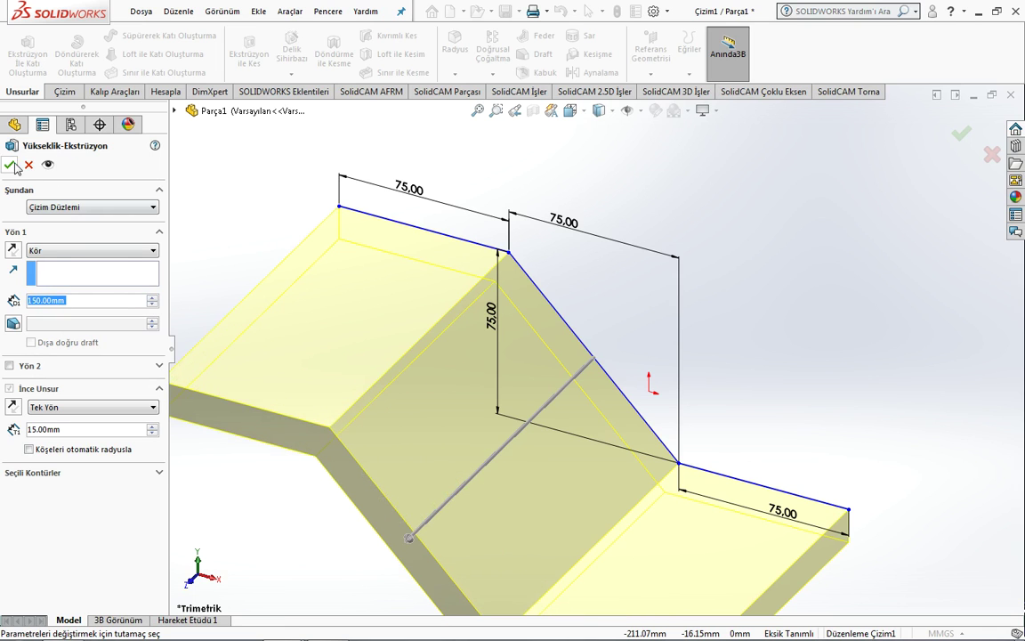
left_click(9, 164)
key("f")
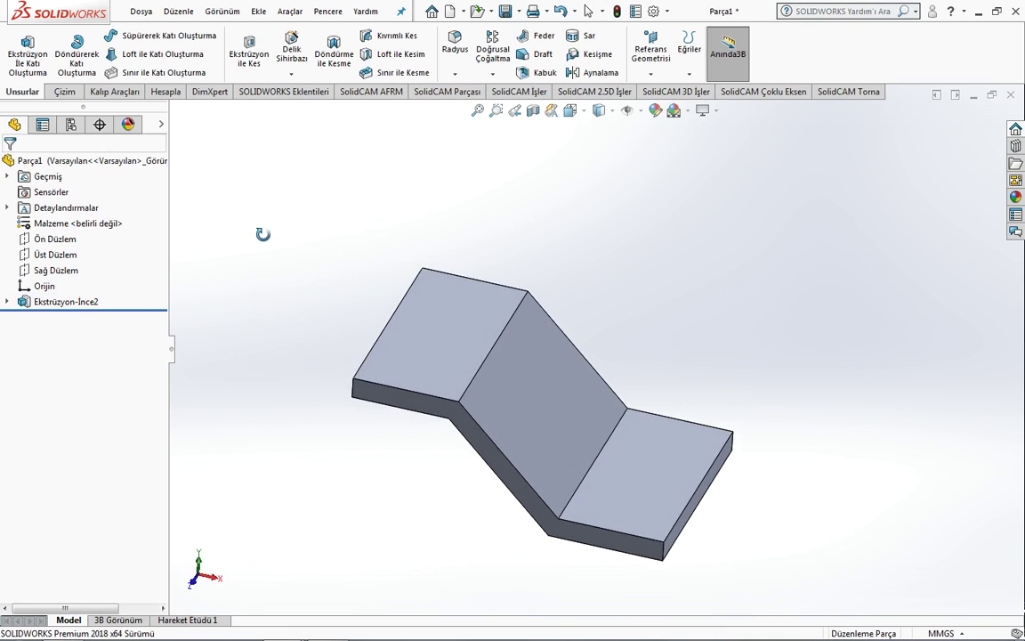
left_click(427, 301)
- Draw a 161.59 mm straight slot across the face of the bent plate
key("ctrl+8")
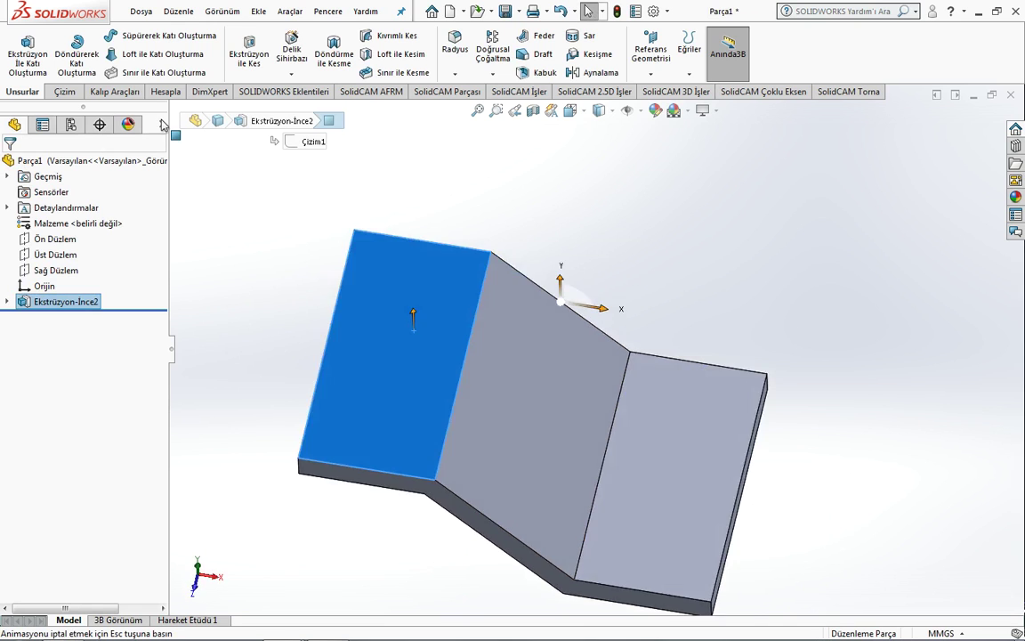
left_click(63, 92)
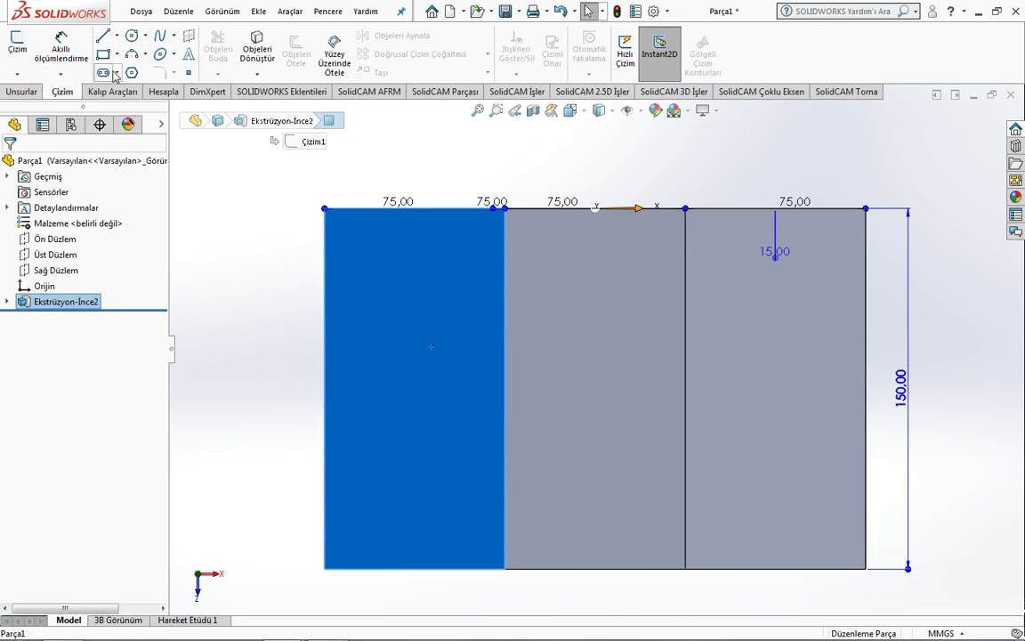
left_click(116, 73)
left_click(133, 92)
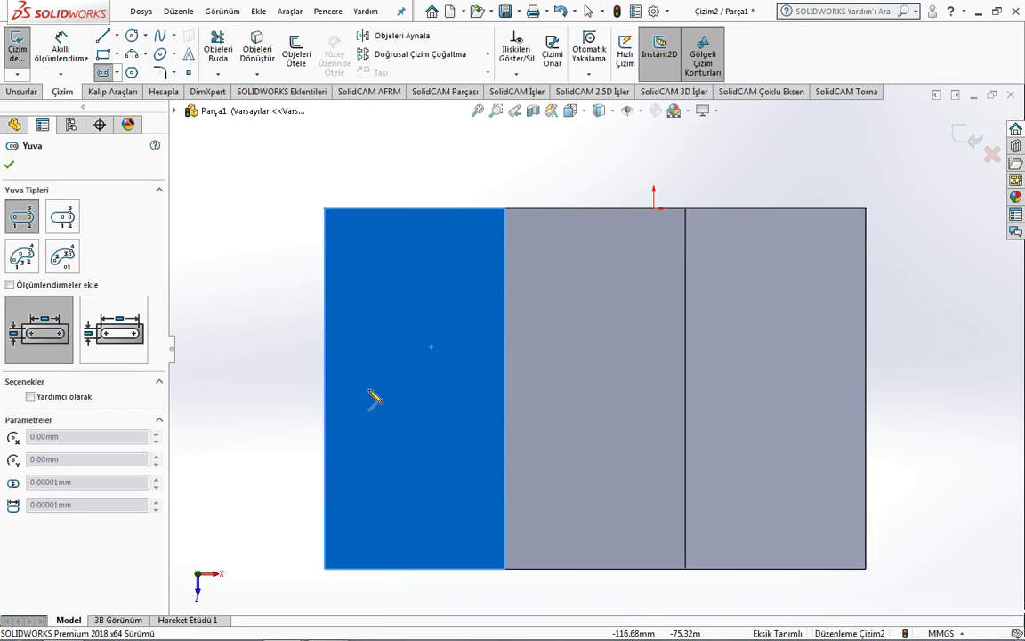
left_click(323, 388)
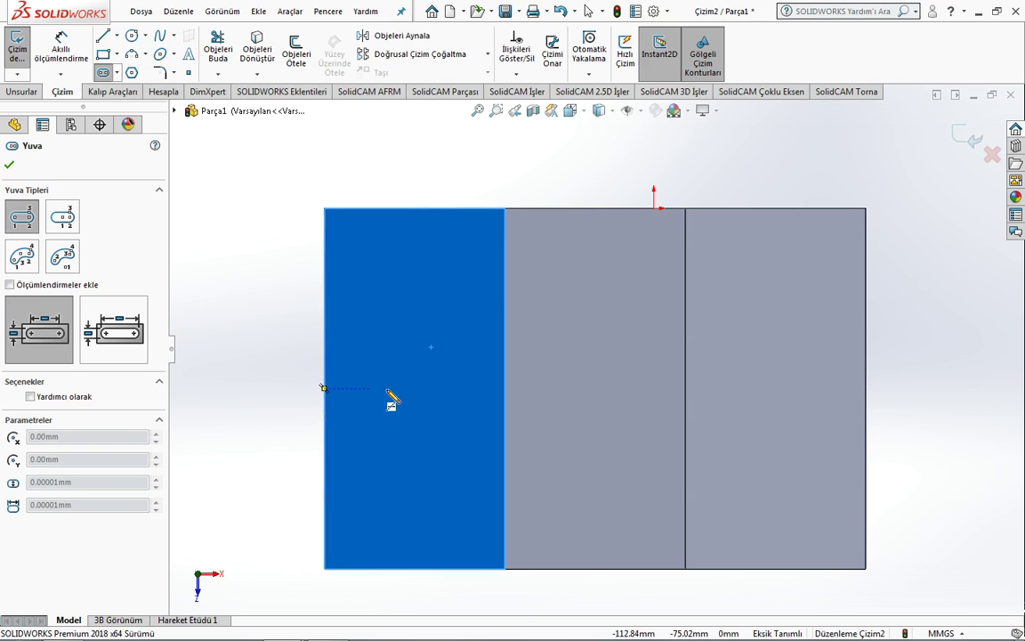
left_click(794, 388)
left_click(783, 327)
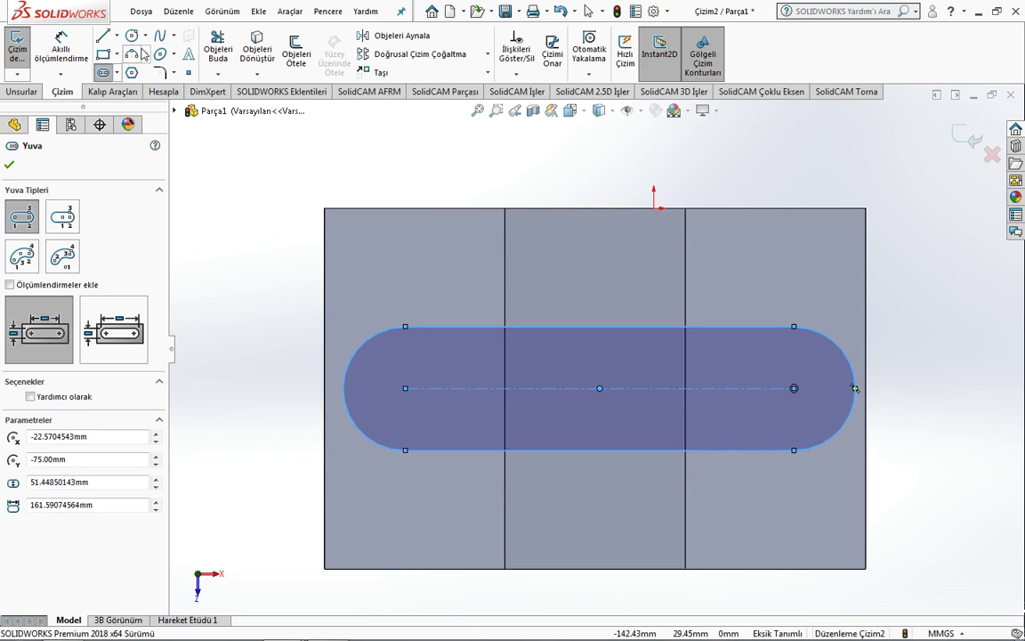
- Add a small circle centred at each end of the slot, then view the part isometrically
left_click(132, 35)
left_click(404, 388)
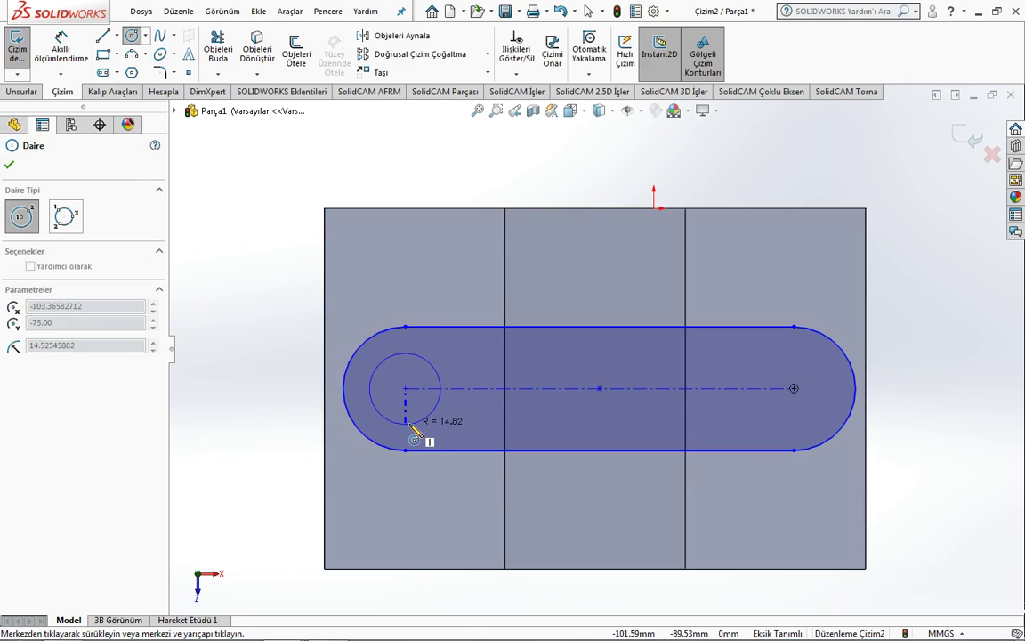
left_click(410, 419)
left_click(794, 388)
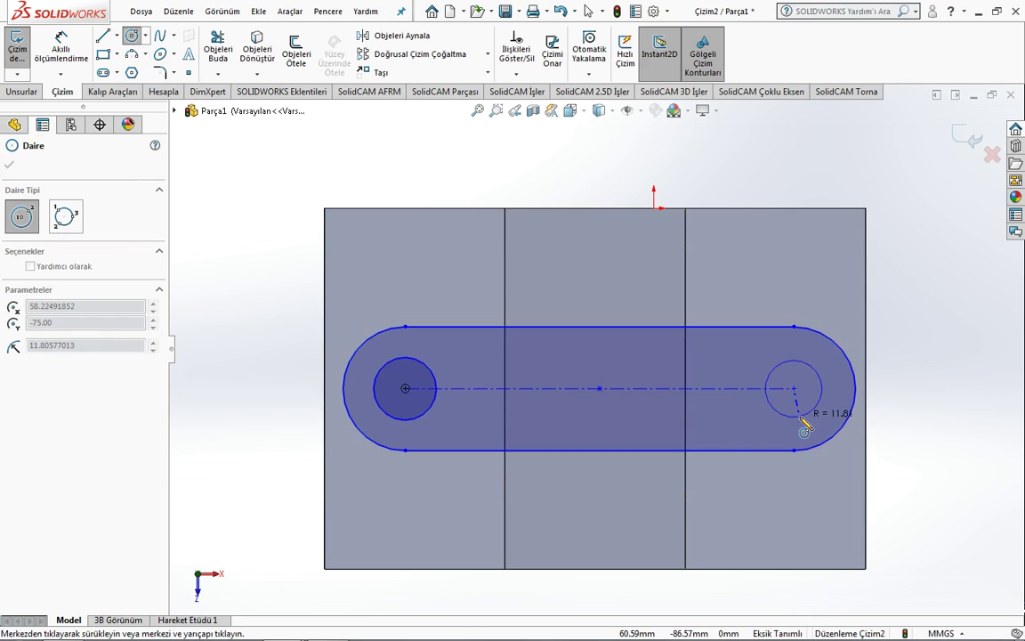
left_click(803, 428)
middle_click_drag(219, 262, 220, 122)
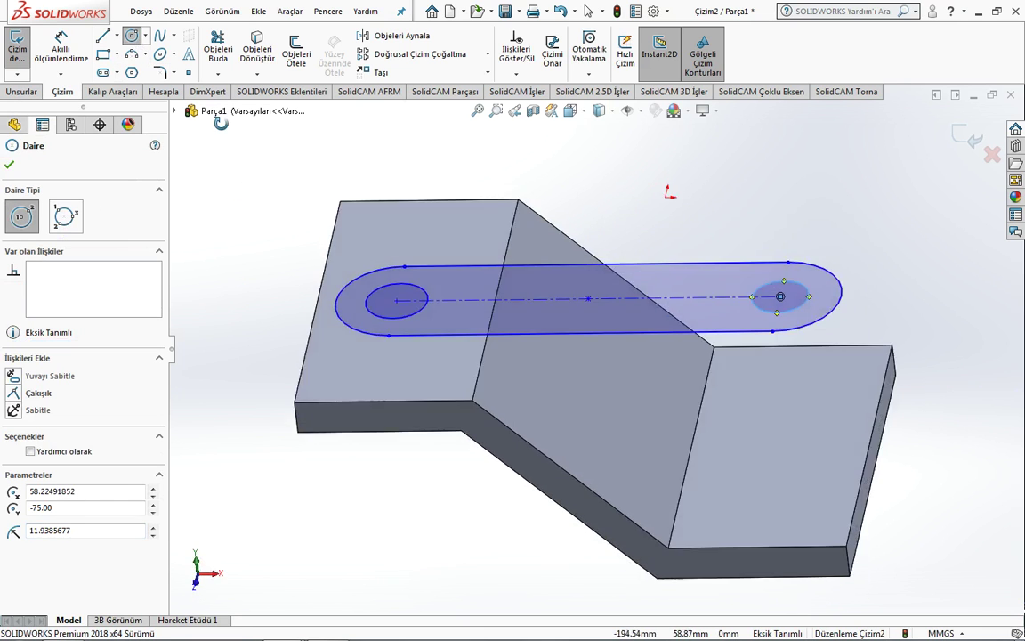
key("ctrl+7")
left_click(21, 92)
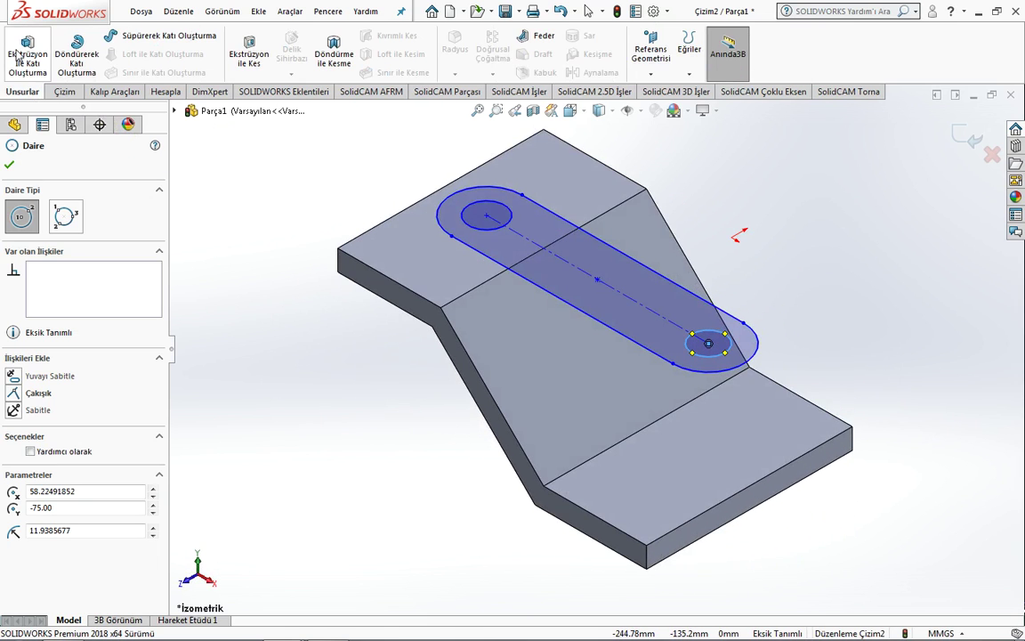
- Extrude the slot sketch as a boss, 10 mm in Direction 1 and 100 mm in Direction 2
left_click(25, 52)
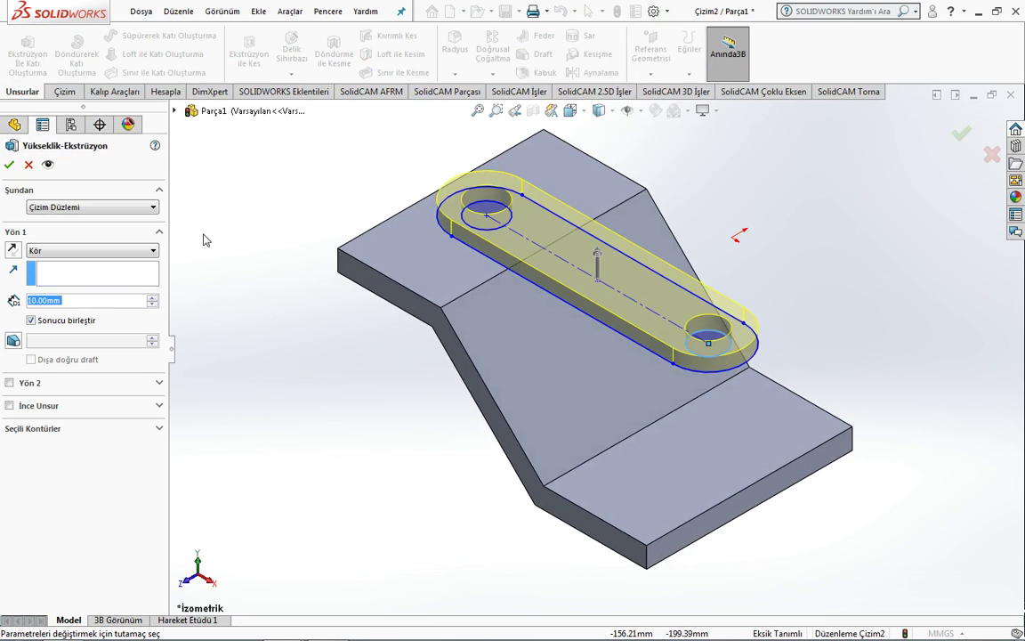
left_click(9, 383)
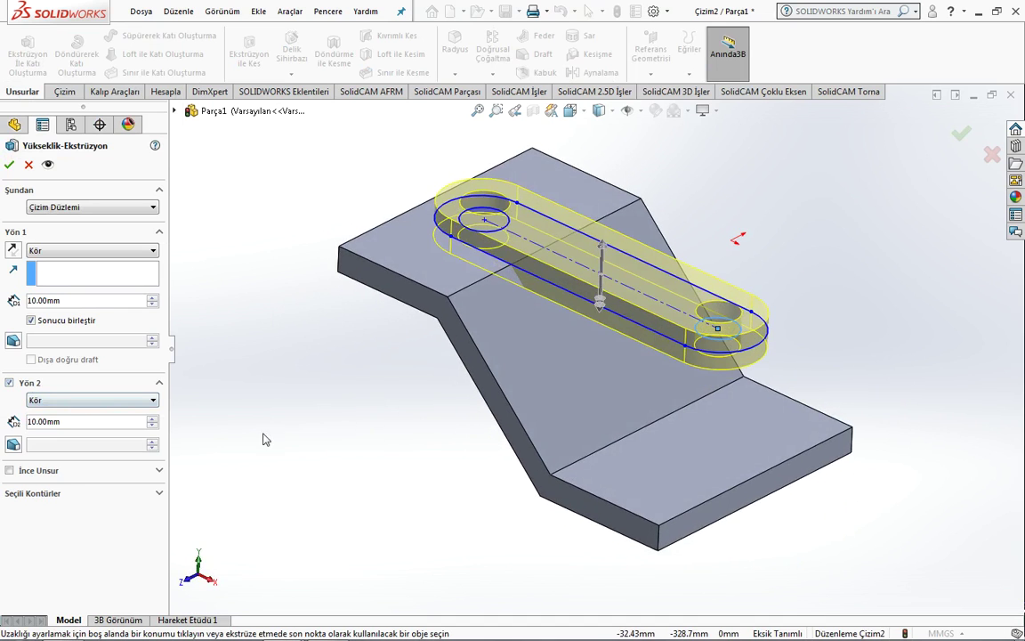
double_click(53, 421)
type("100")
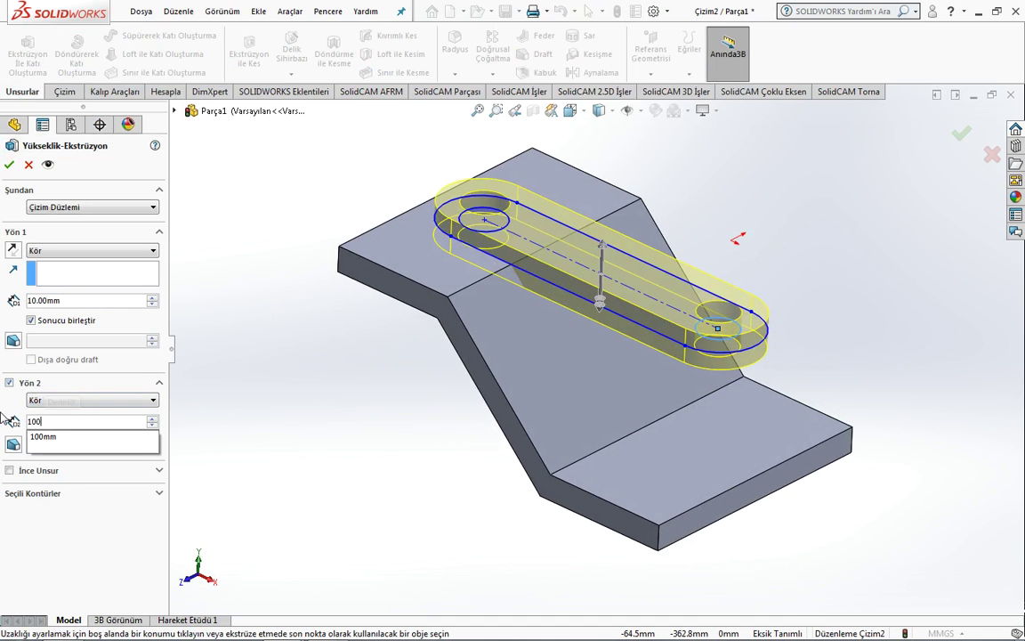
key("Return")
middle_click_drag(334, 294, 340, 349)
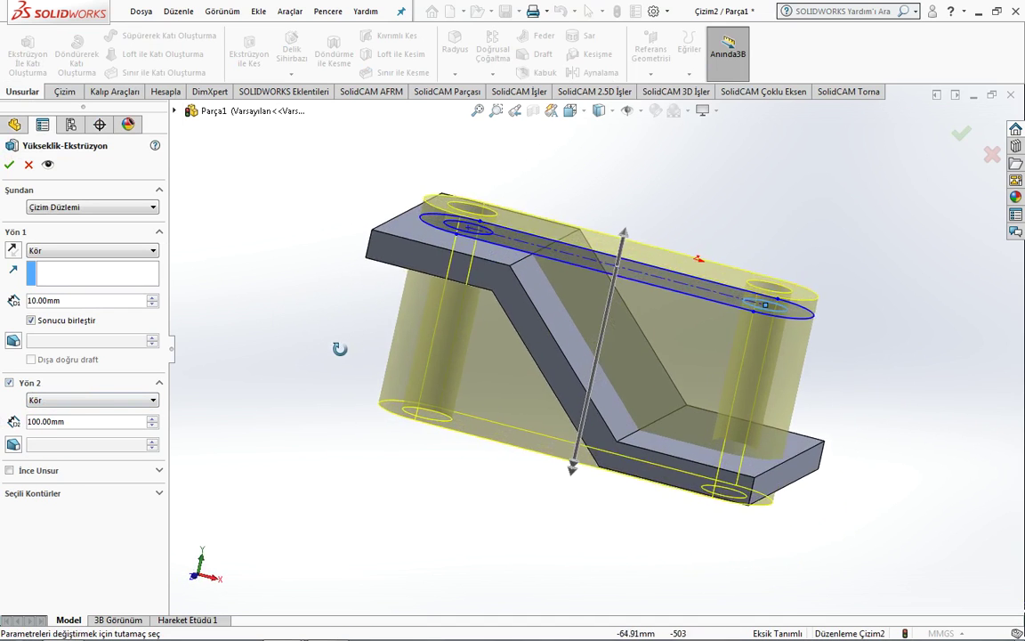
left_click(9, 164)
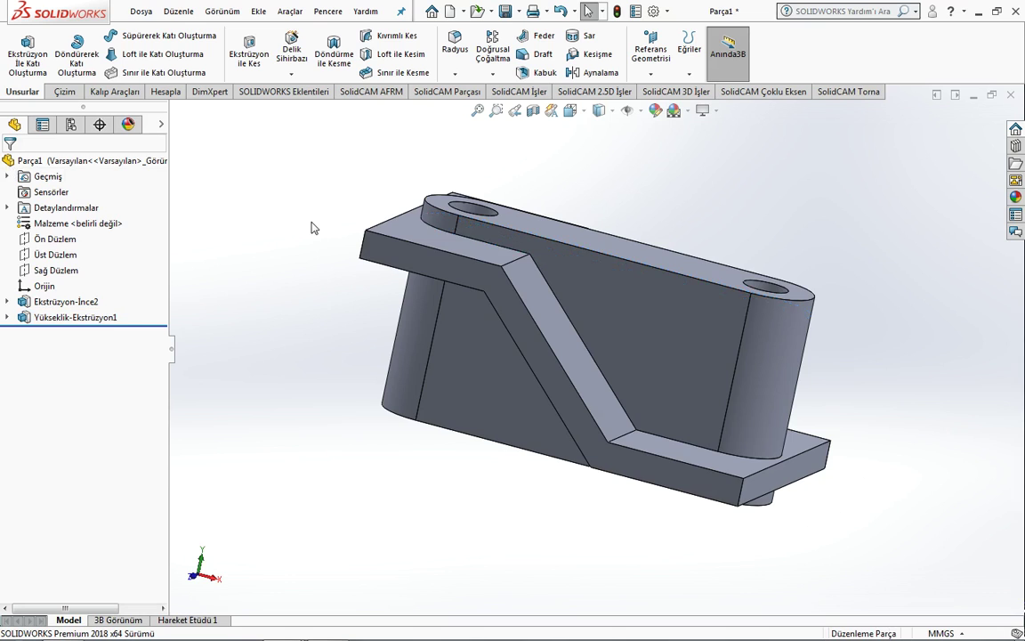
middle_click_drag(311, 228, 277, 251)
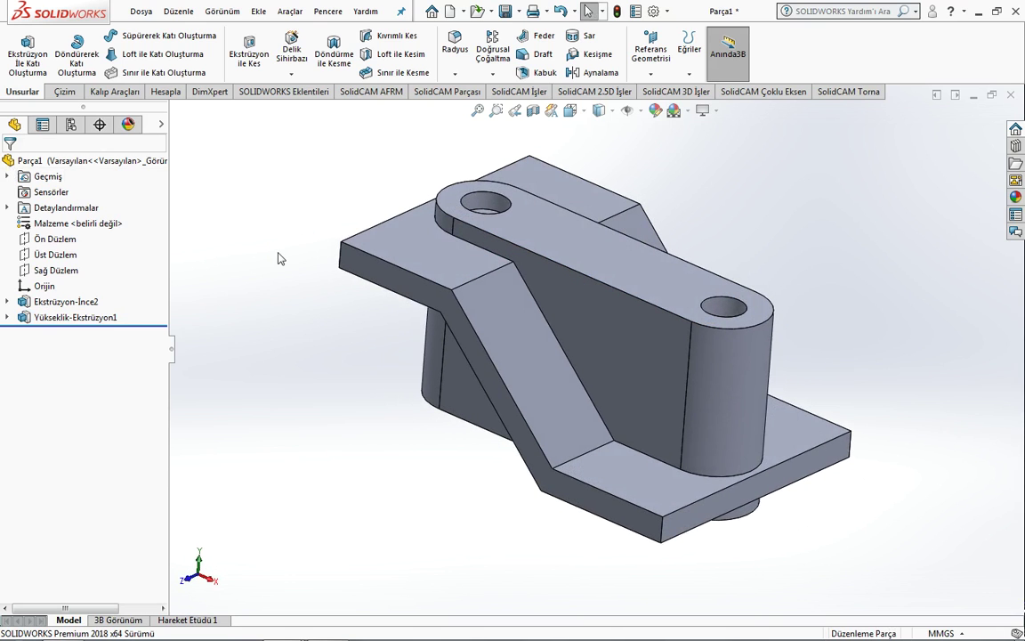
left_click(257, 12)
mouse_move(285, 68)
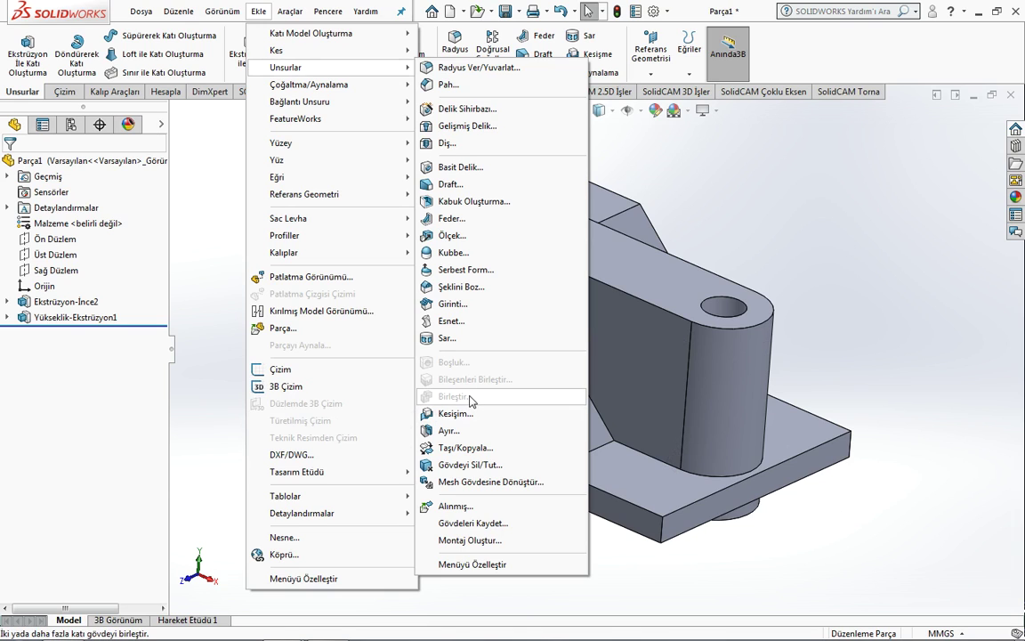
- Edit Yükseklik-Ekstrüzyon1 and clear Merge result so the boss becomes its own solid body
left_click(708, 163)
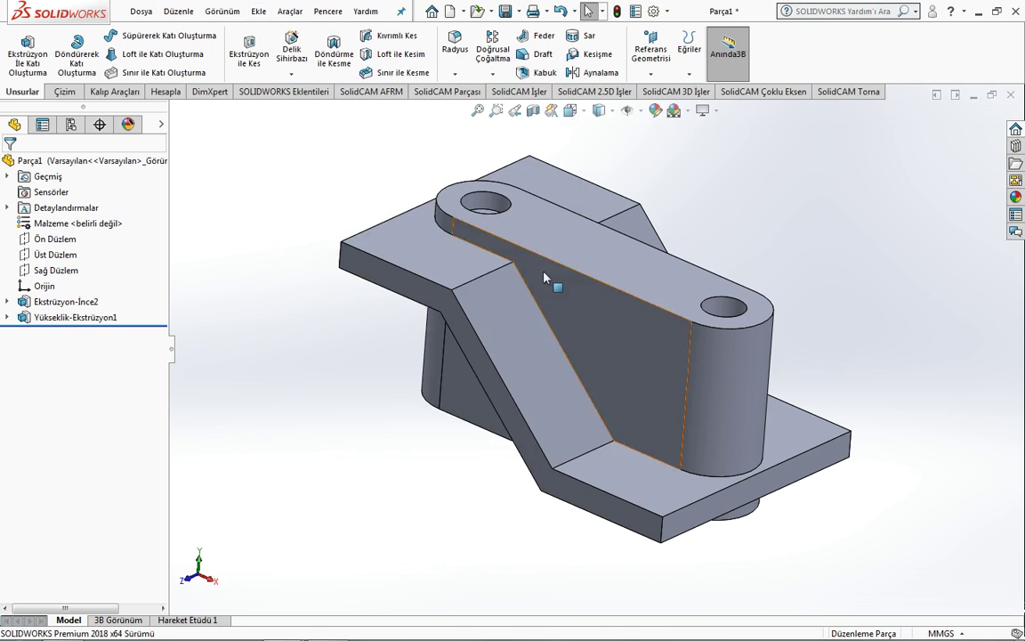
right_click(66, 322)
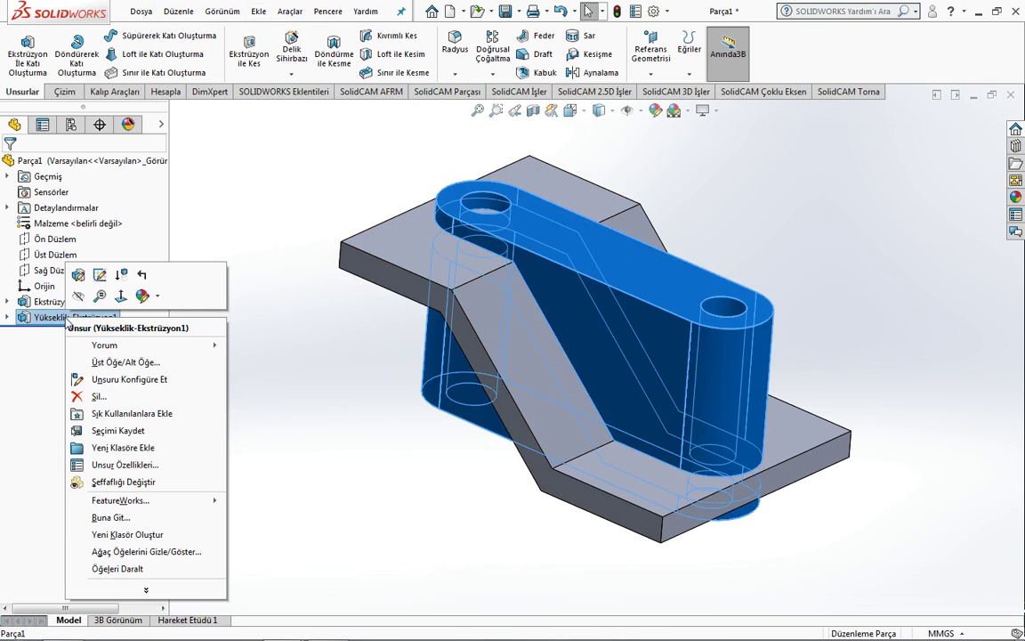
left_click(75, 270)
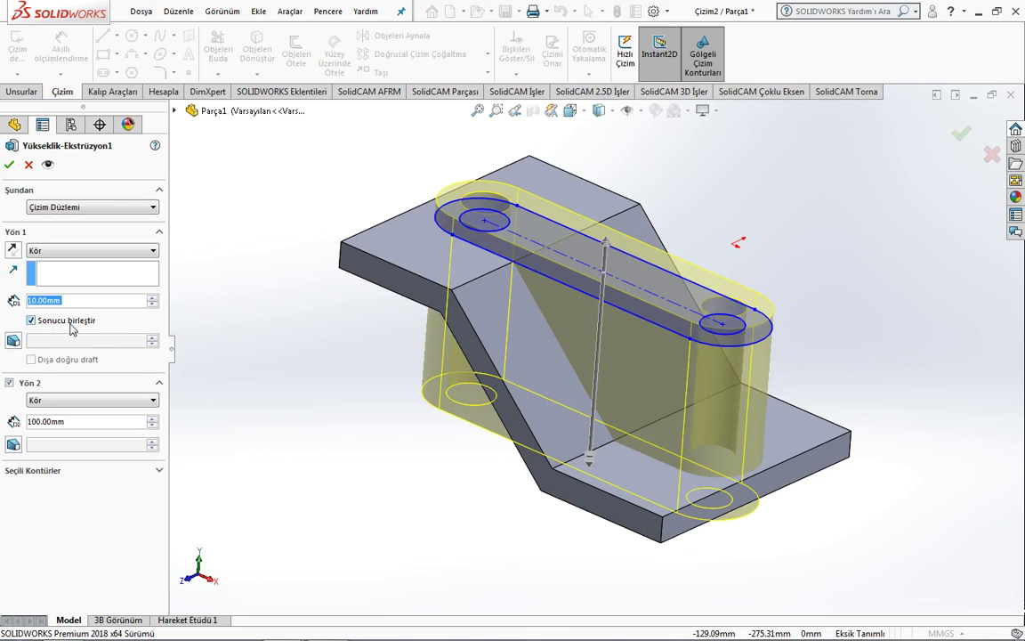
left_click(9, 164)
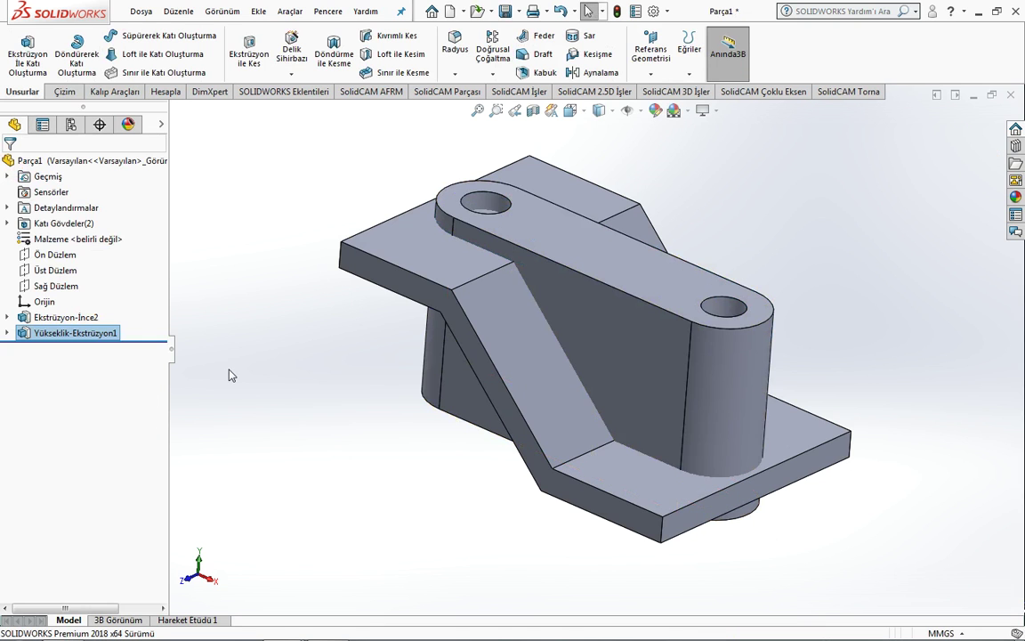
key("ctrl+7")
- Combine-subtract Yükseklik-Ekstrüzyon1 from main body Ekstrüzyon-İnce2, keeping all resulting bodies
left_click(258, 11)
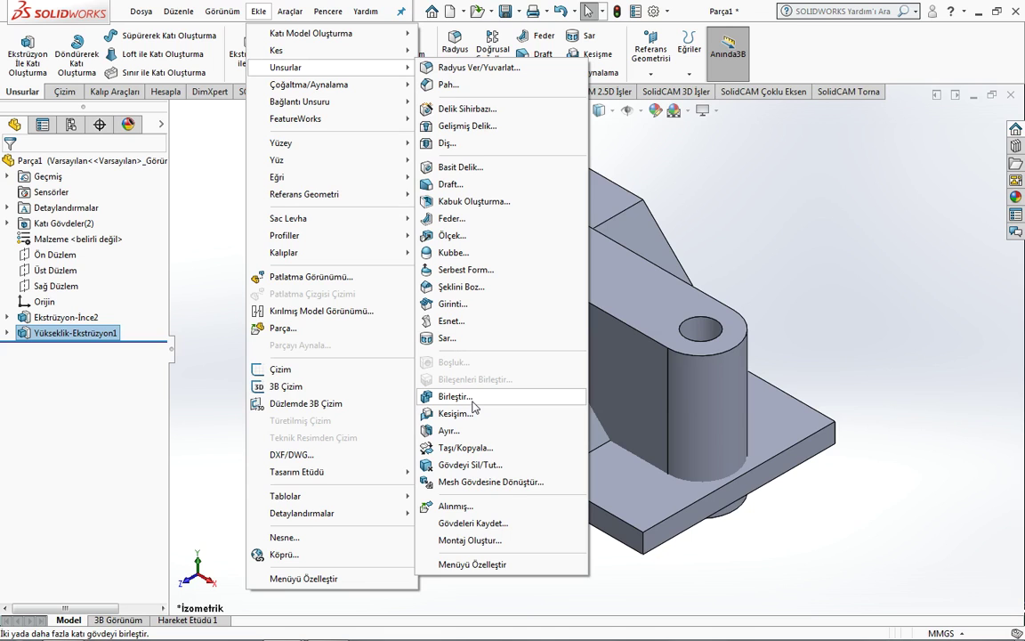
left_click(474, 406)
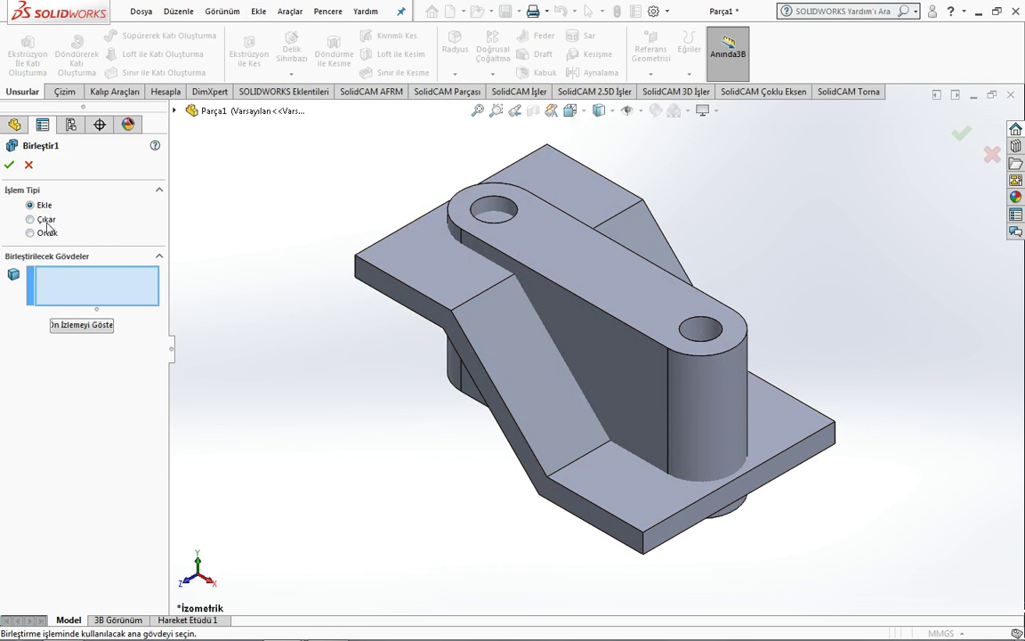
left_click(47, 220)
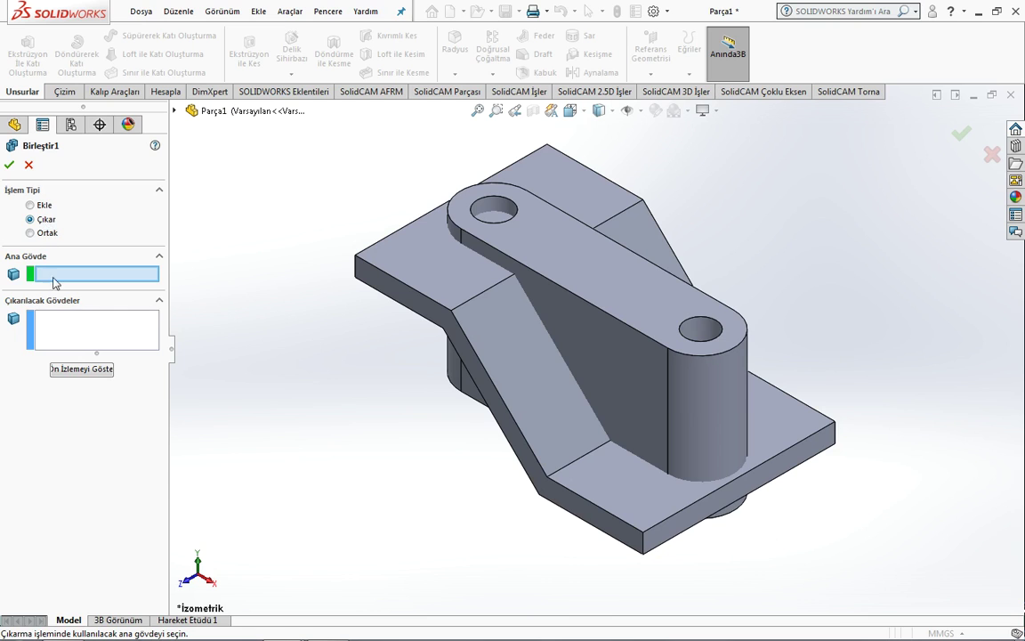
left_click(464, 279)
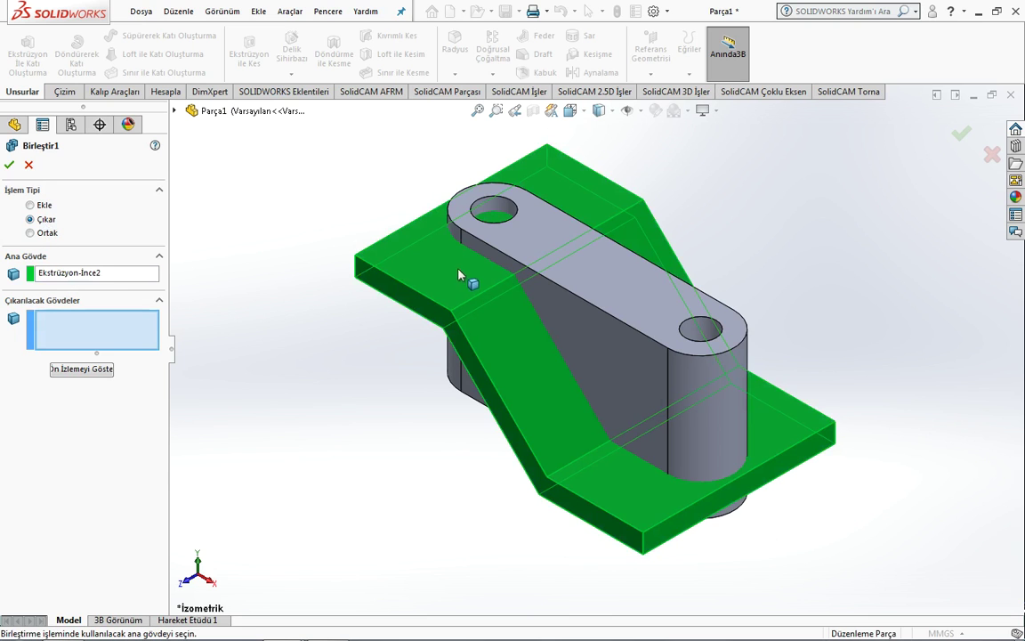
left_click(606, 288)
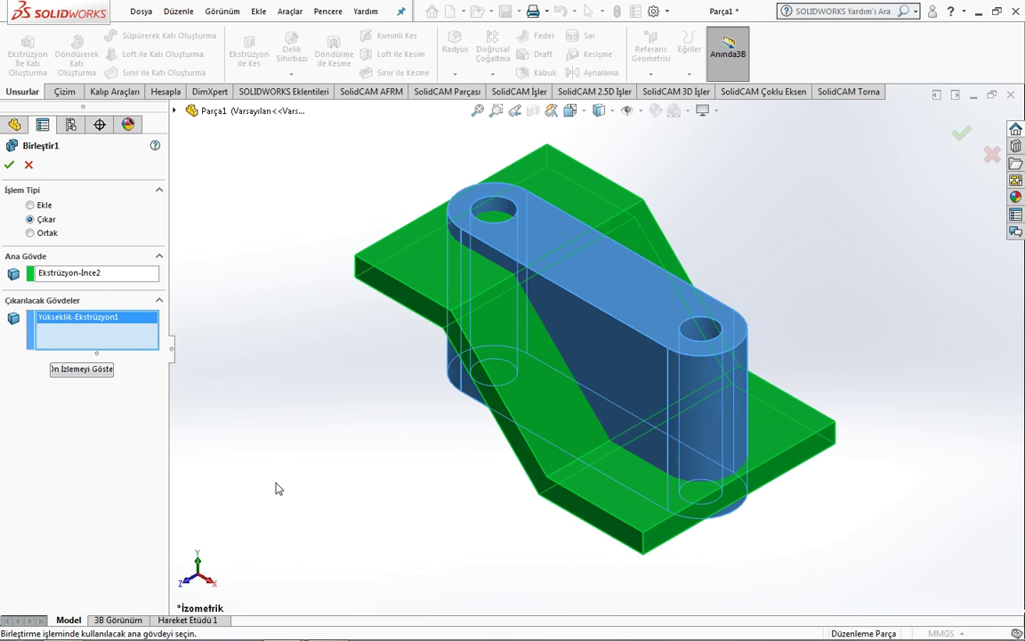
left_click(11, 169)
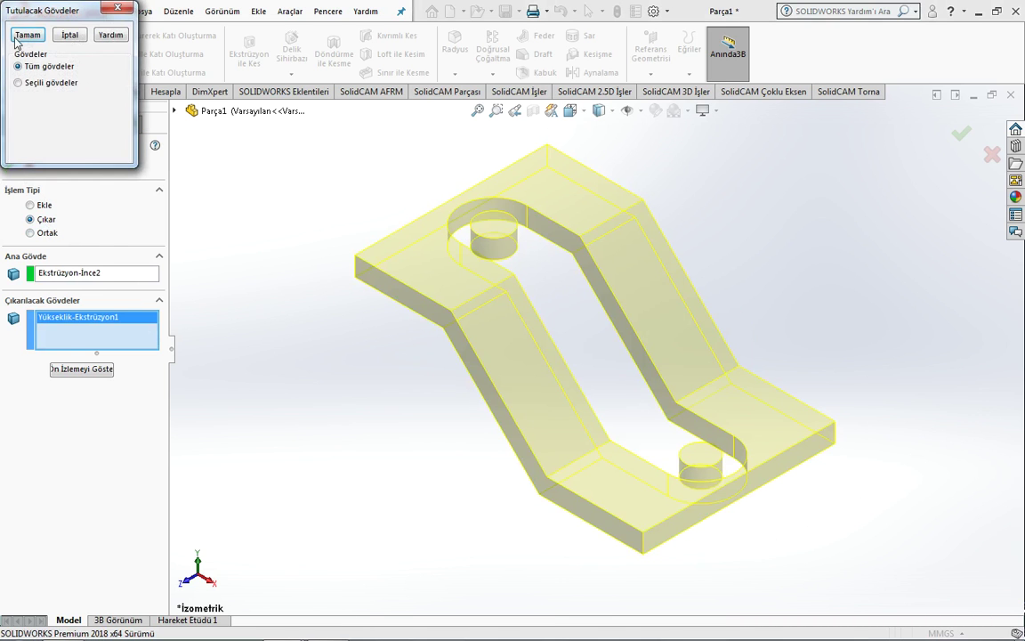
left_click(28, 38)
mouse_move(372, 192)
middle_mouse_down()
mouse_move(338, 272)
mouse_move(397, 291)
middle_mouse_up()
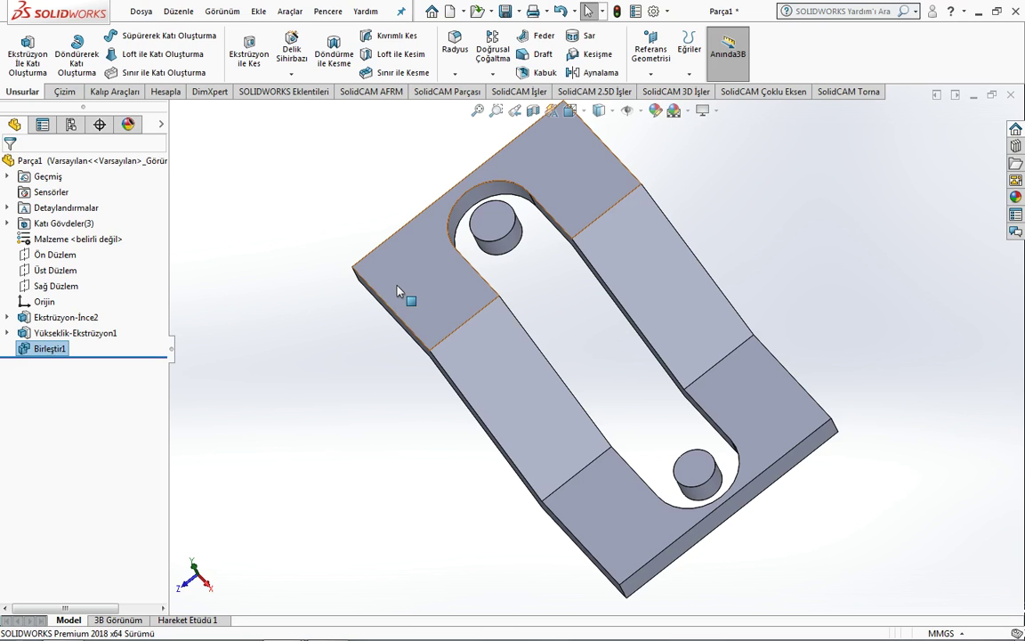
key("ctrl+7")
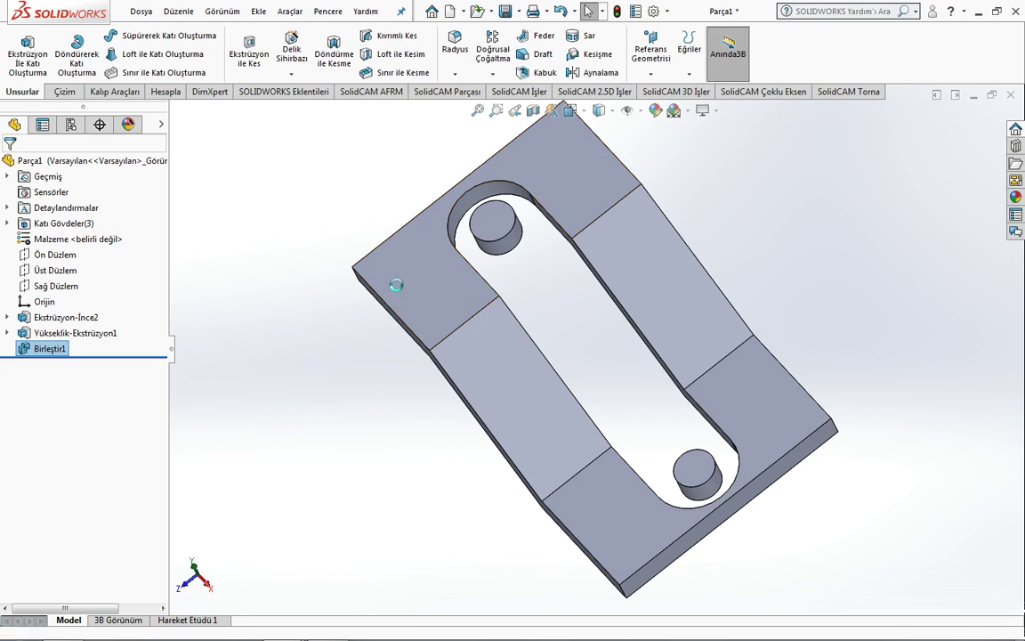
- Delete the Yükseklik-Ekstrüzyon1 boss extrusion
key("ctrl+z")
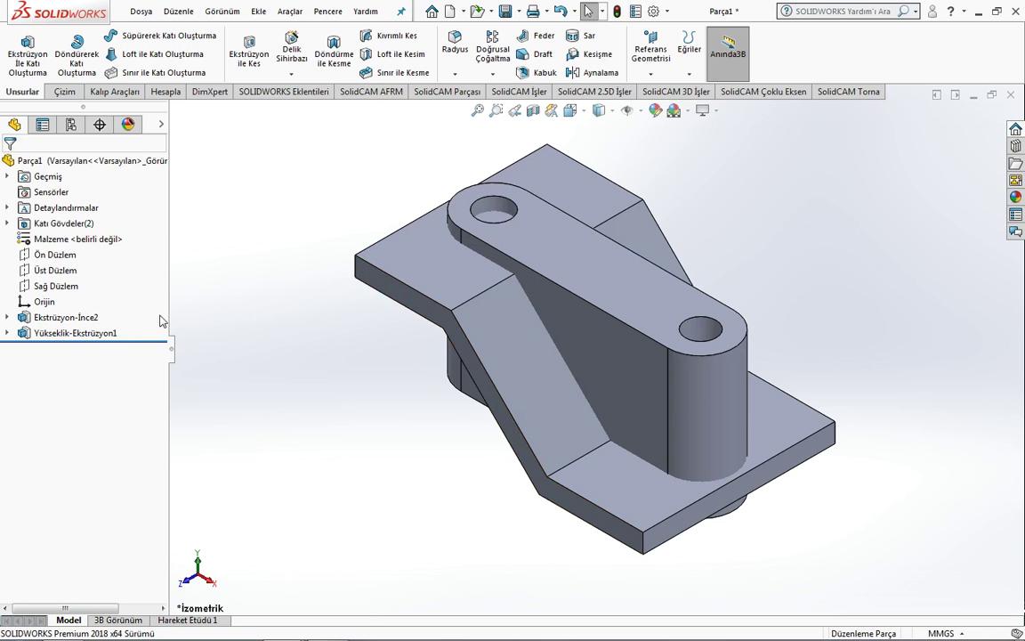
right_click(80, 333)
key("Escape")
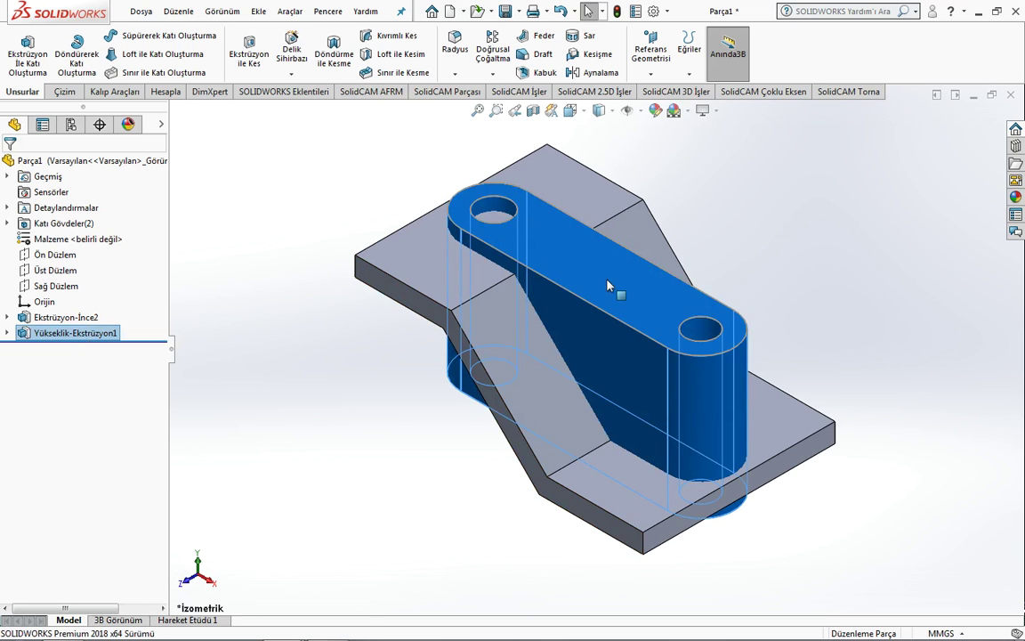
left_click(608, 286)
key("Delete")
key("Return")
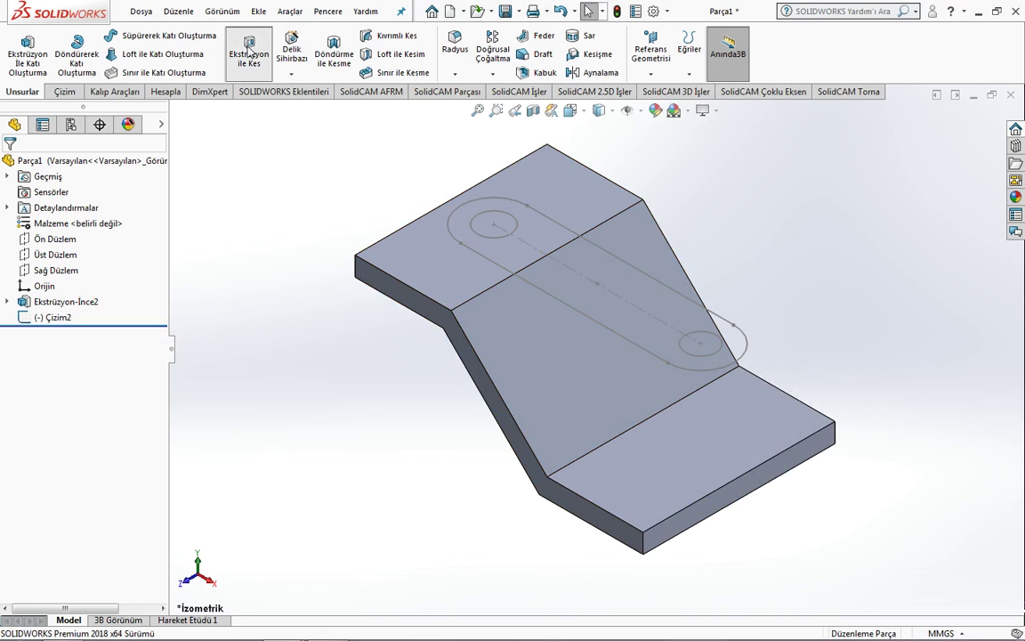
- Cut the slot sketch Through All with the cut side flipped, then undo the cut
left_click(249, 50)
left_click(493, 226)
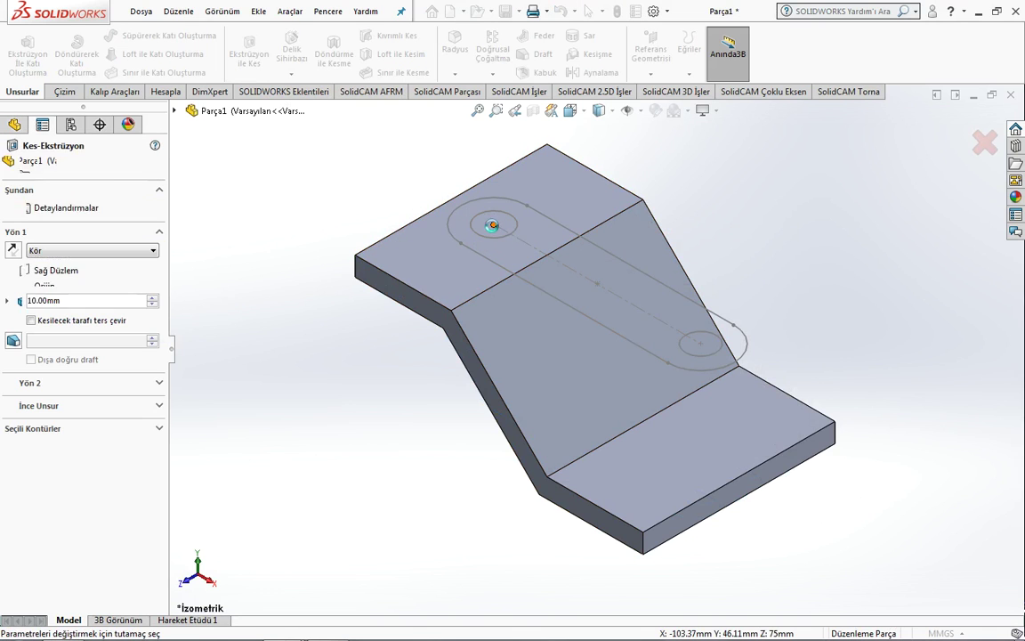
left_click(99, 251)
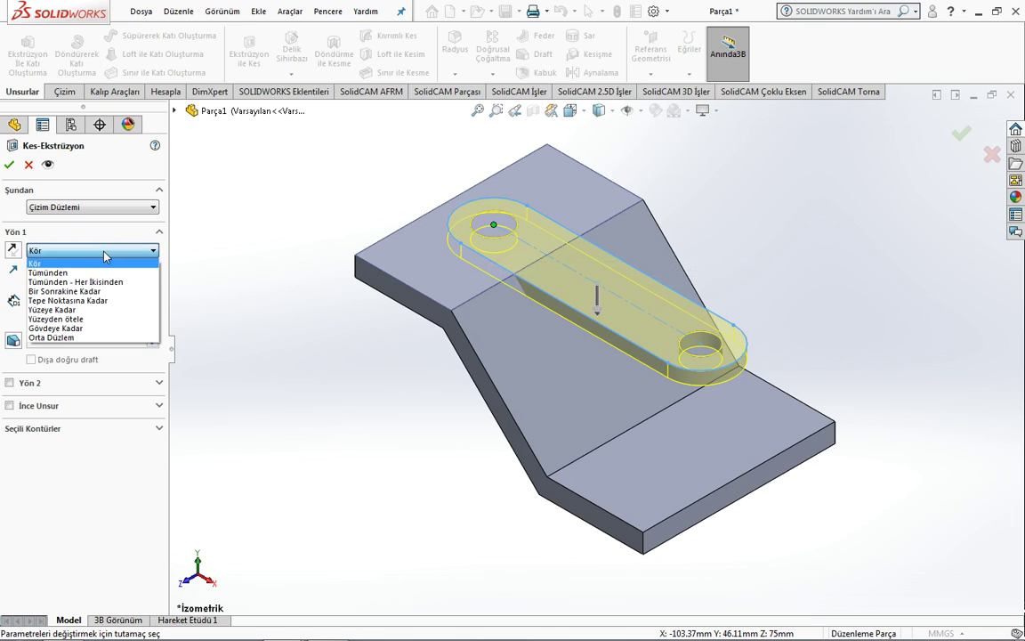
left_click(98, 273)
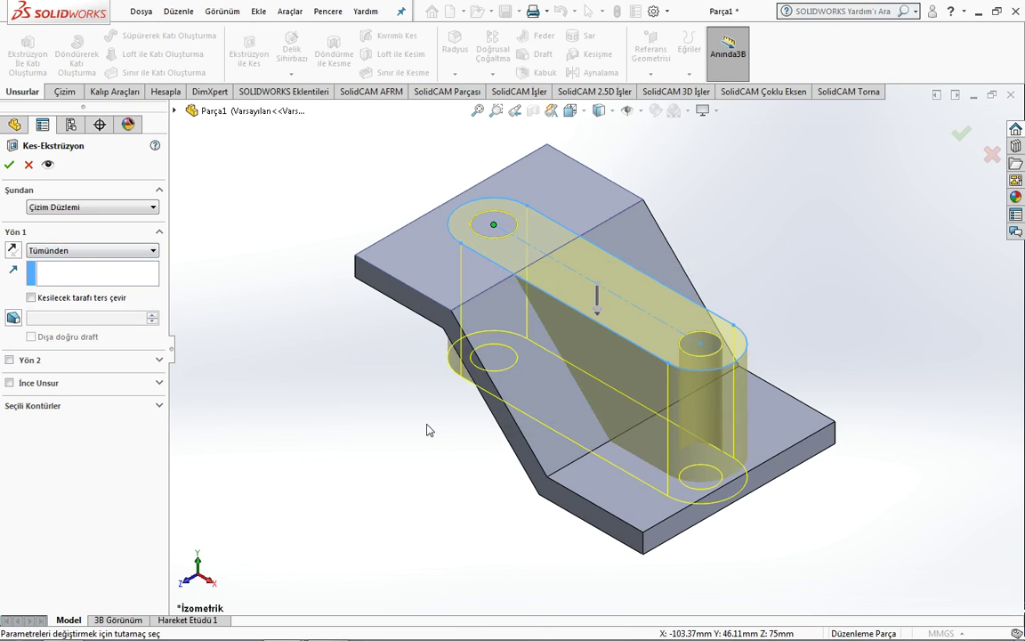
middle_click_drag(418, 428, 596, 346)
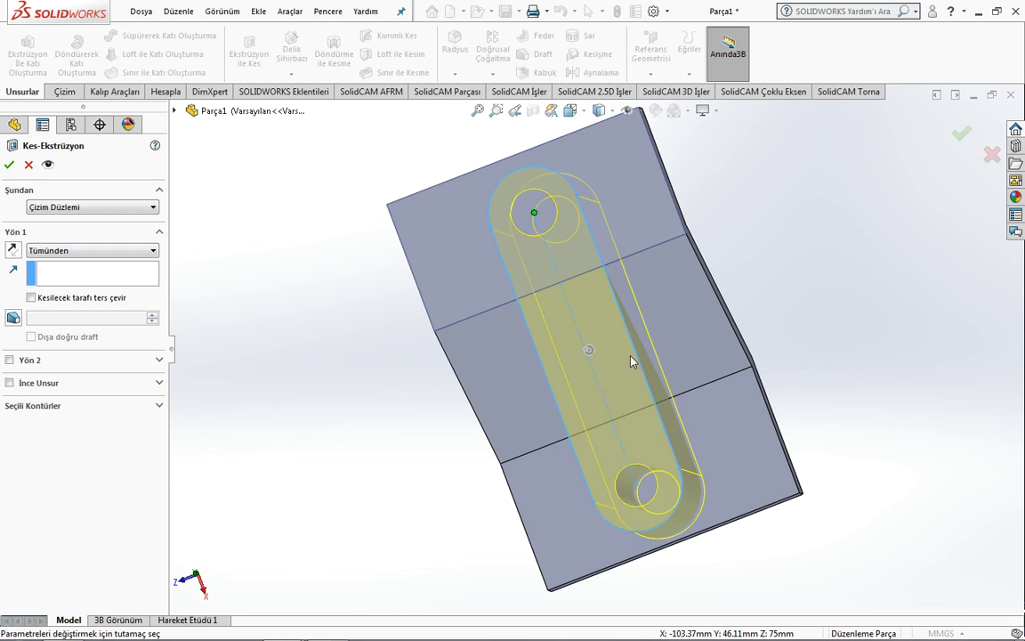
middle_click_drag(627, 364, 704, 272)
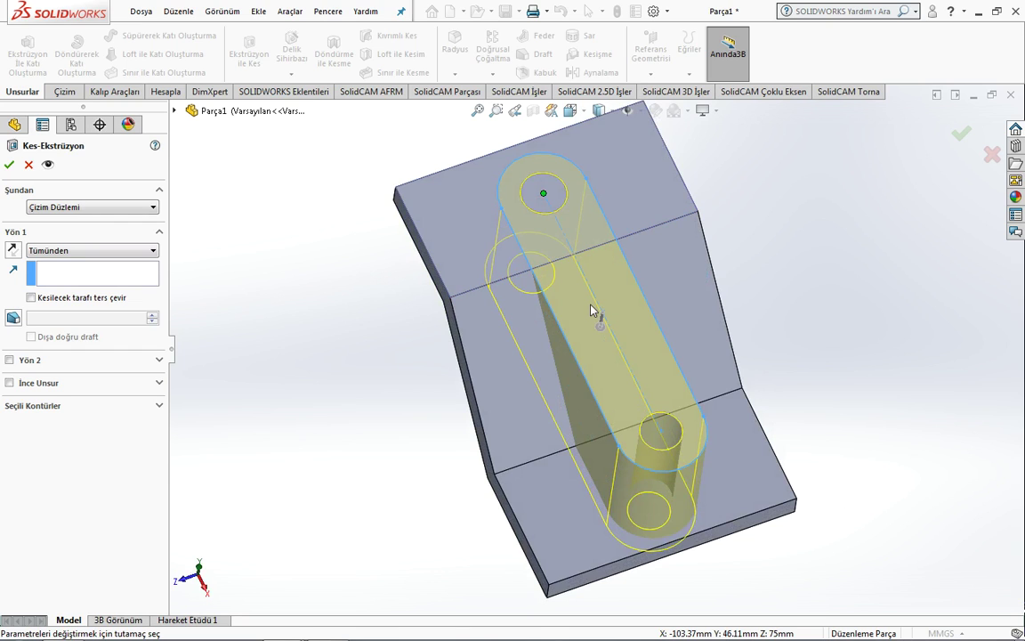
middle_click_drag(591, 309, 482, 299)
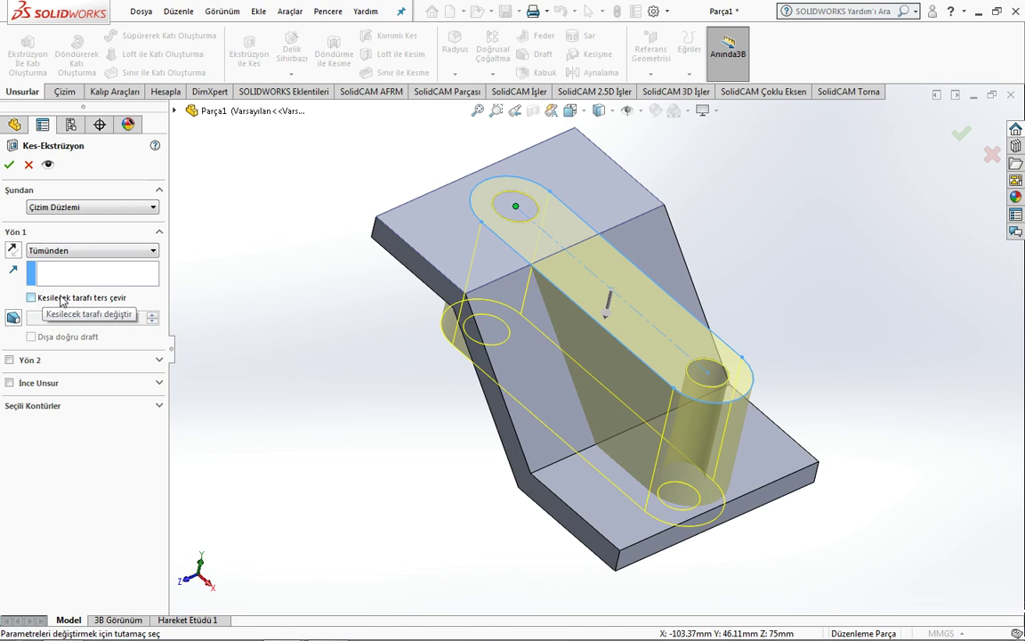
left_click(60, 299)
left_click(9, 165)
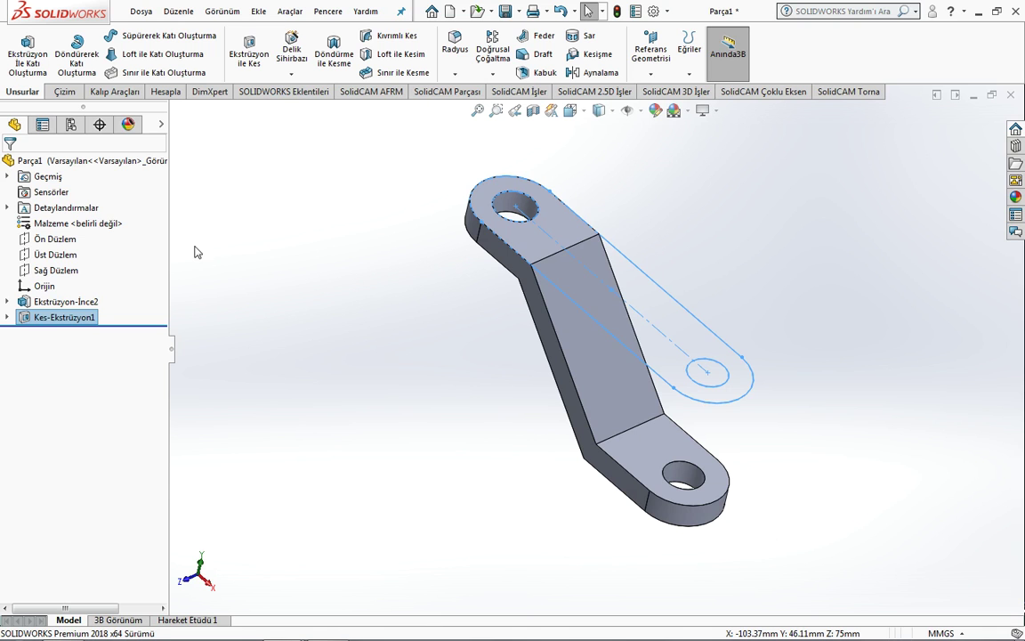
key("ctrl+z")
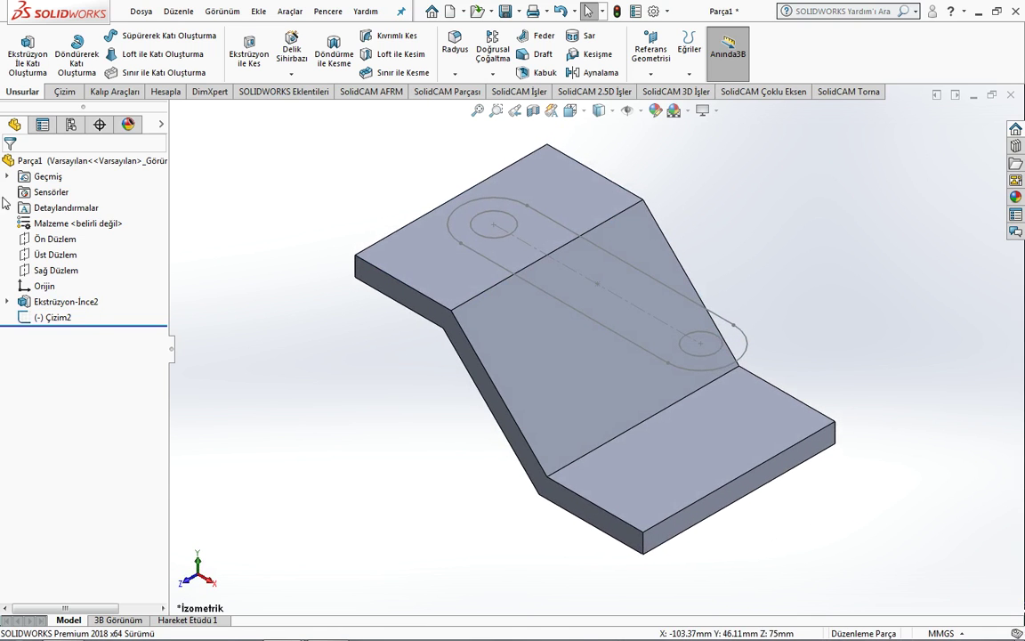
- Extrude Çizim2 as a Blind boss in both directions, creating Yükseklik-Ekstrüzyon2
left_click(19, 39)
left_click(493, 224)
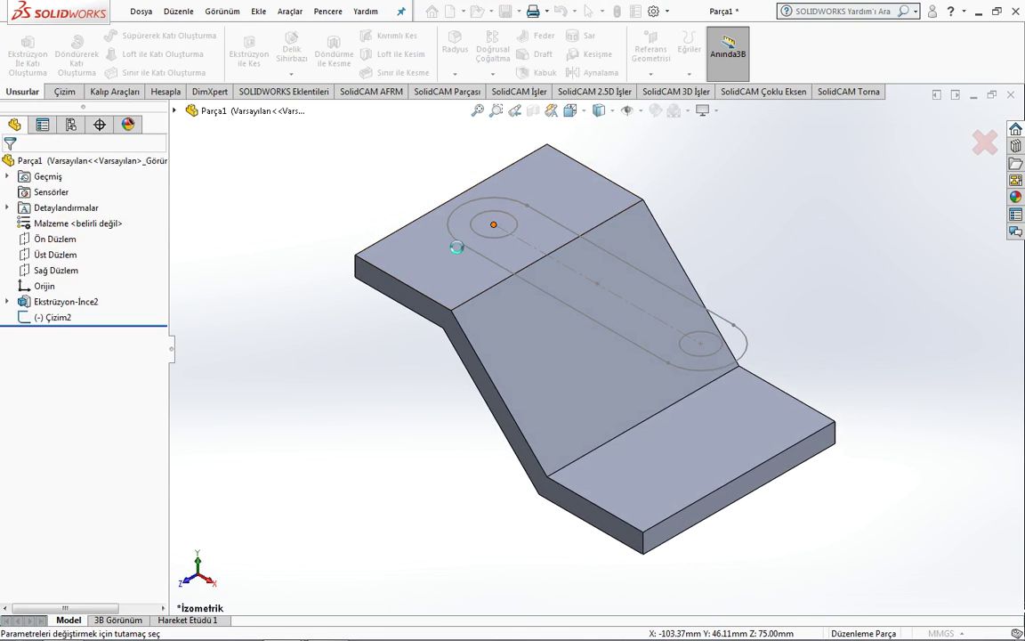
left_click(53, 383)
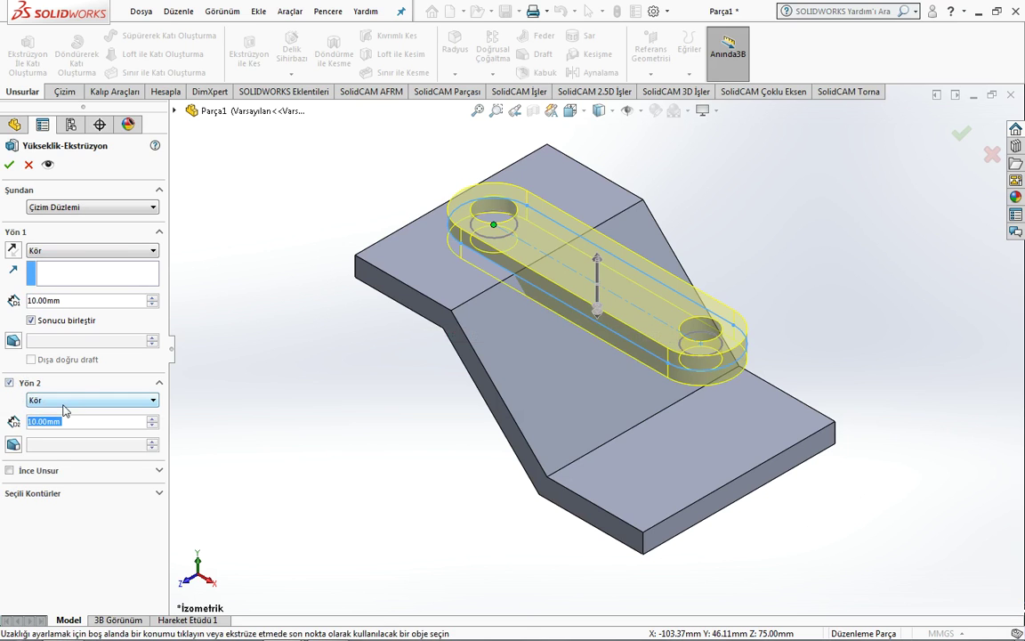
type("10")
key("Return")
mouse_move(399, 530)
middle_mouse_down()
mouse_move(408, 474)
mouse_move(568, 360)
middle_mouse_up()
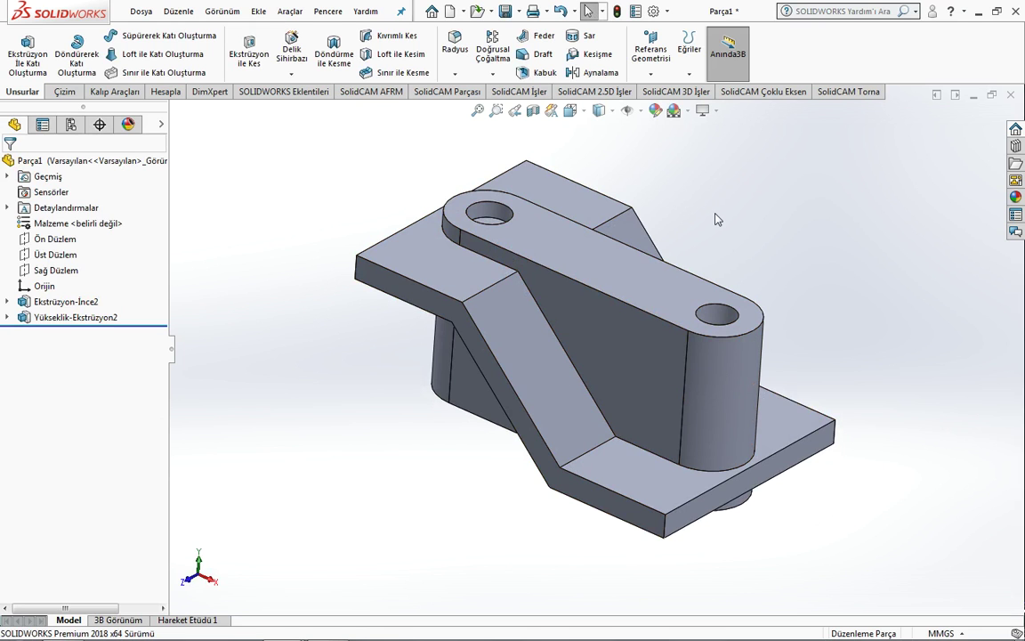
middle_click_drag(724, 217, 476, 292)
left_click(471, 290)
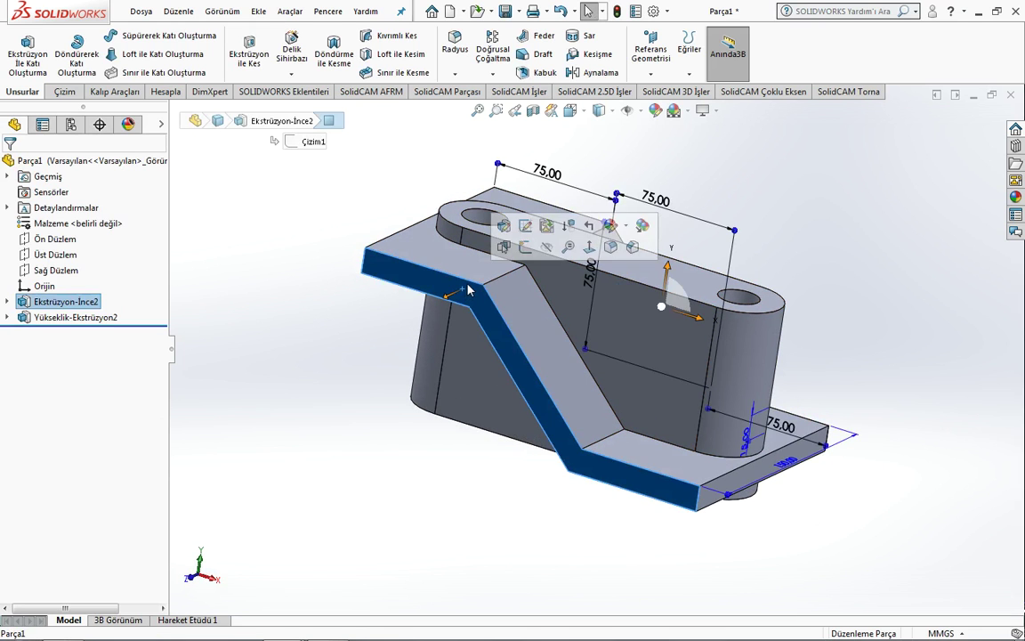
- In sketch Çizim3 on the side face, trace a horizontal-diagonal-horizontal line along the plate's top edge
left_click(391, 236)
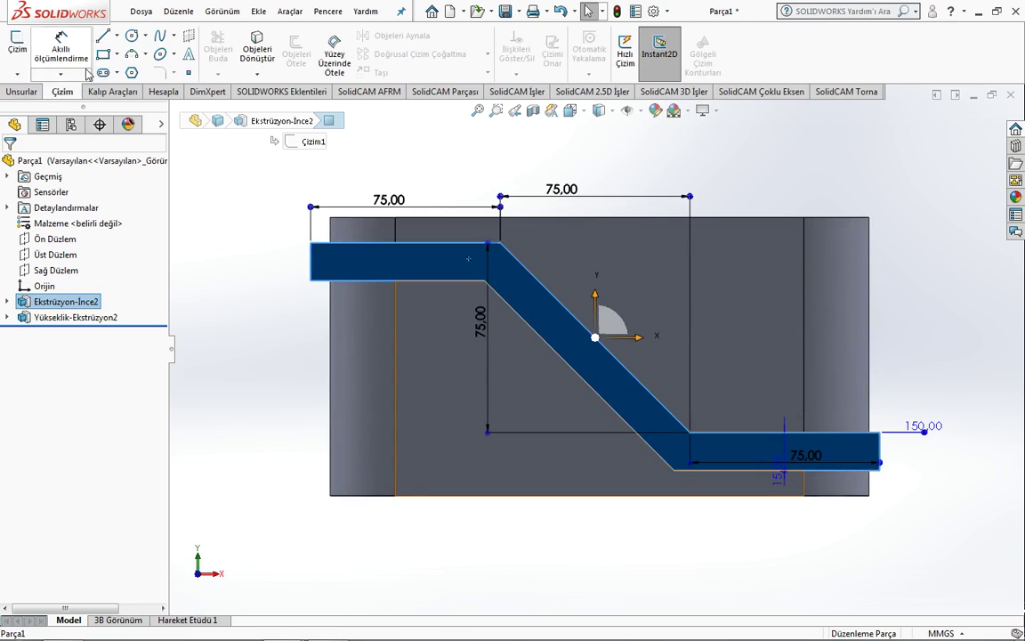
left_click(310, 242)
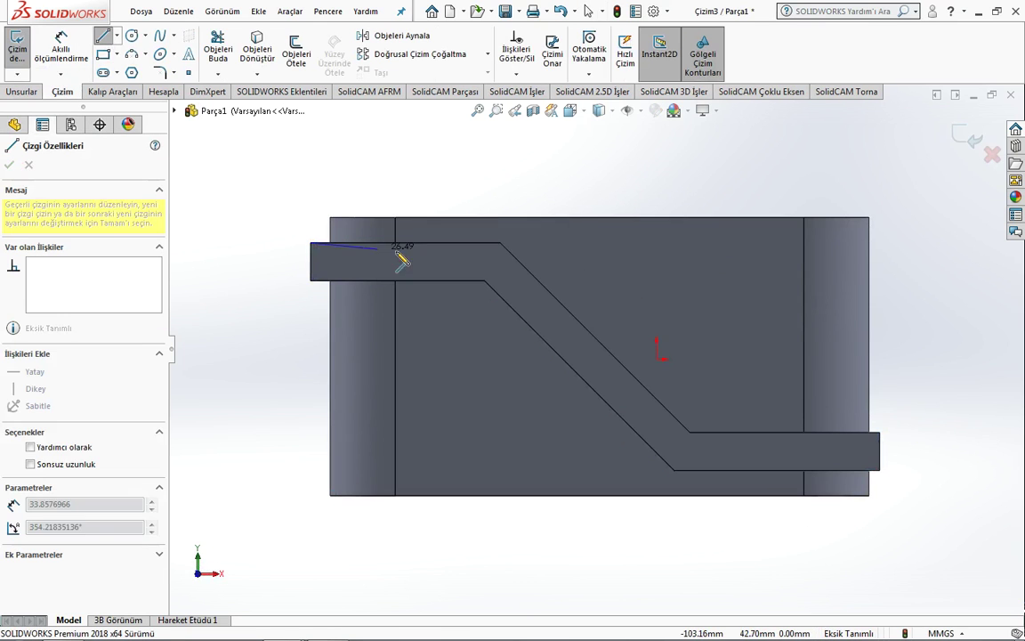
left_click(500, 242)
left_click(689, 432)
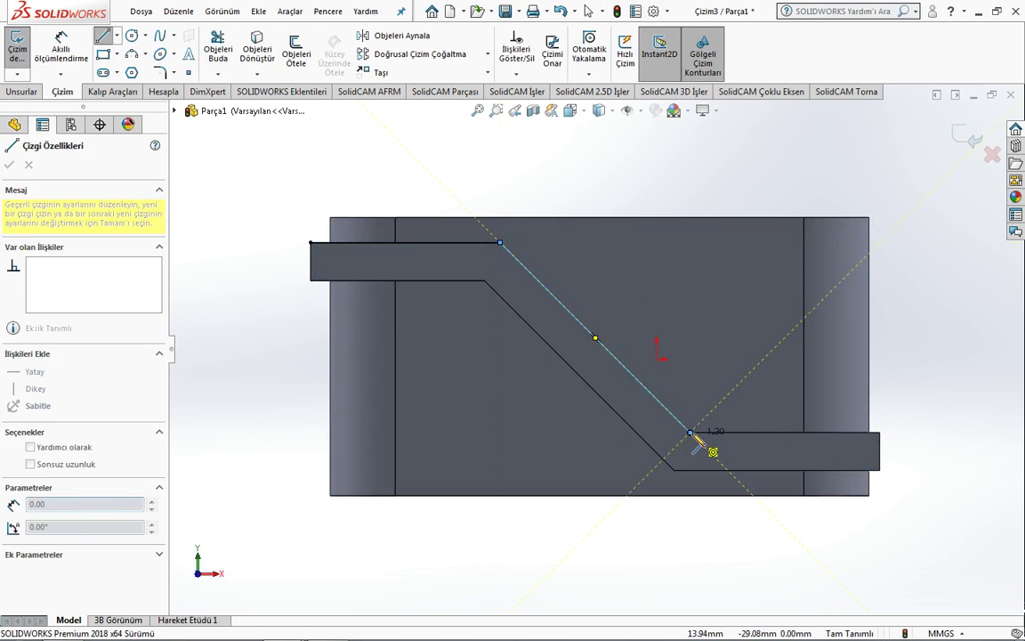
left_click(879, 432)
key("Escape")
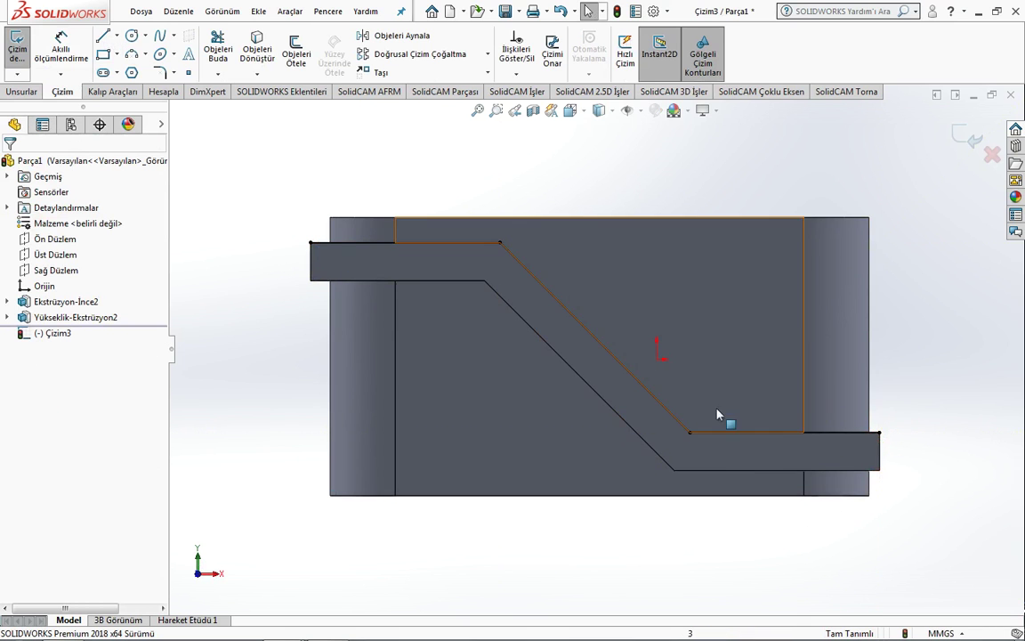
key("ctrl+7")
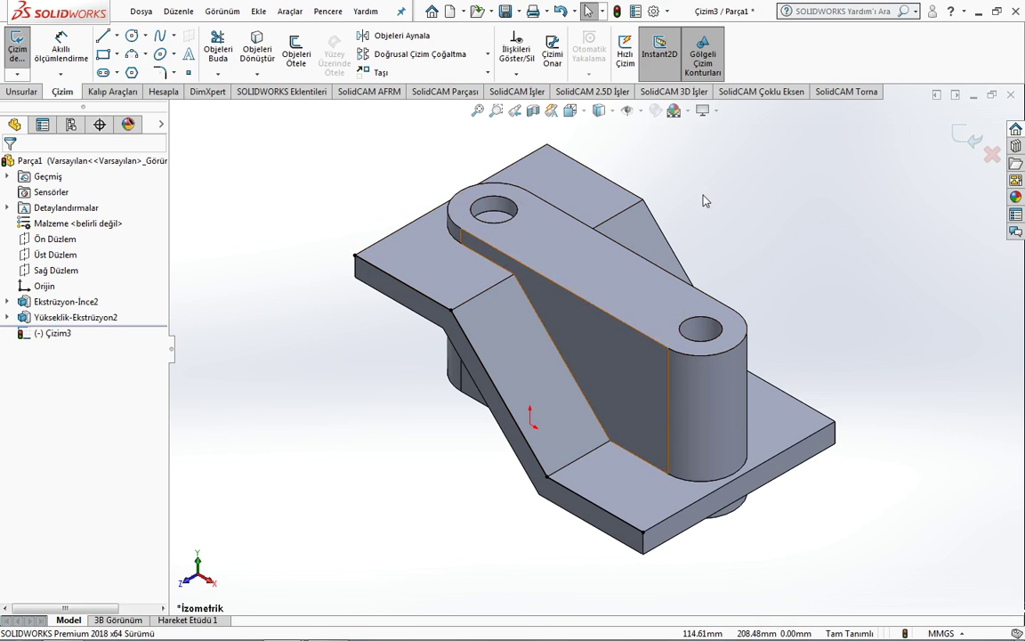
left_click(258, 11)
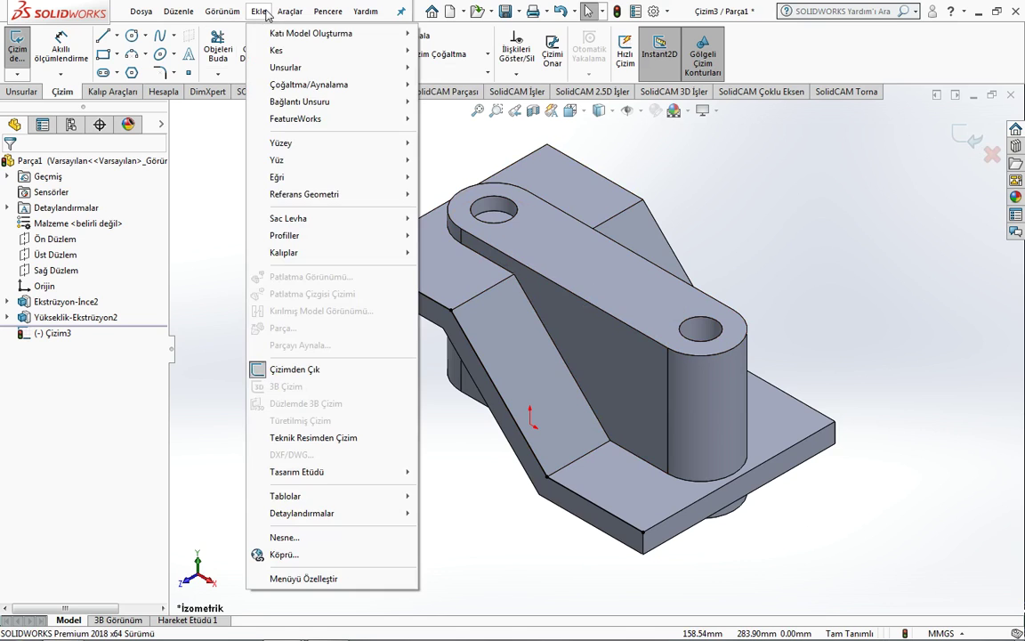
mouse_move(286, 67)
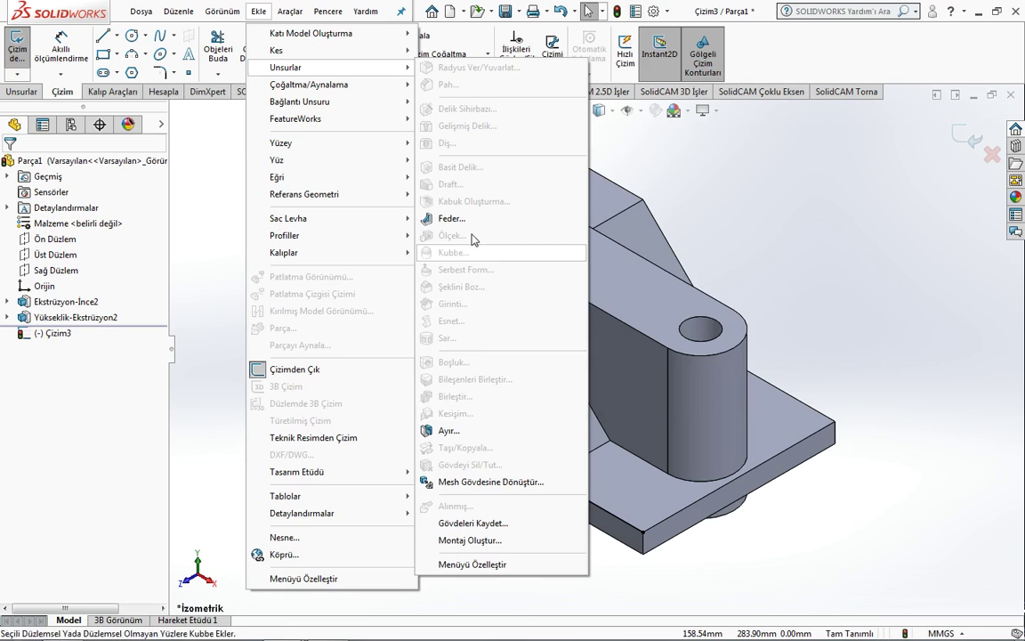
- Split the part with Çizim3 as the trim tool into two solid bodies, creating Ayır1
left_click(453, 430)
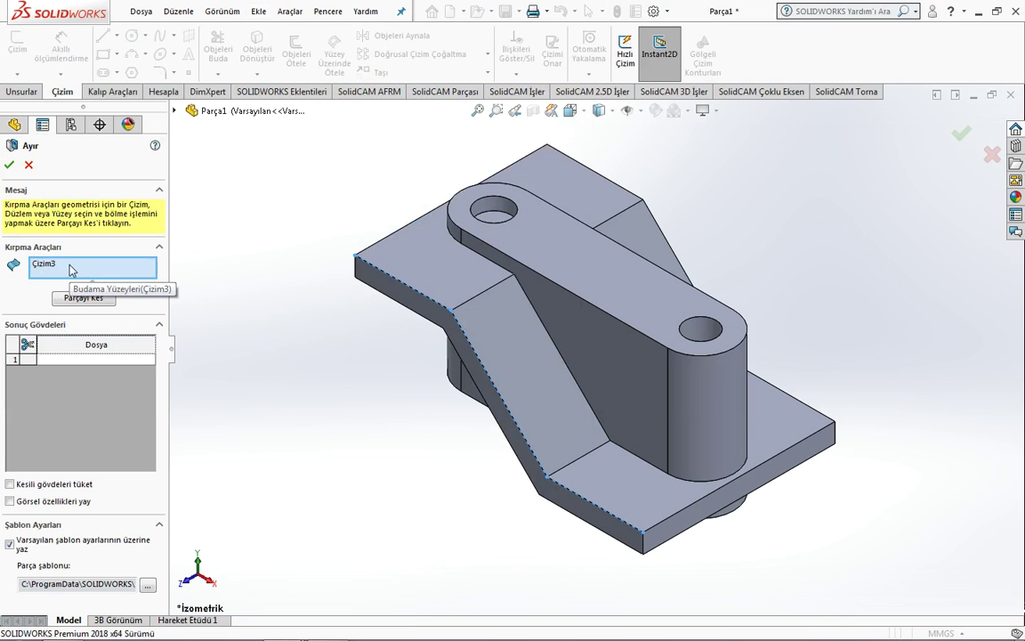
left_click(66, 405)
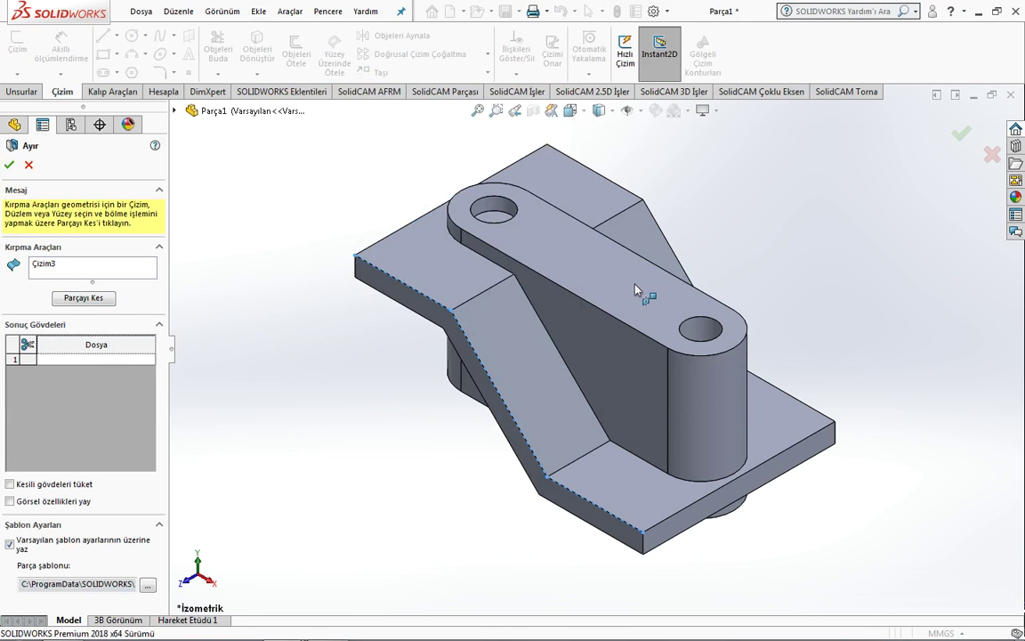
right_click(637, 290)
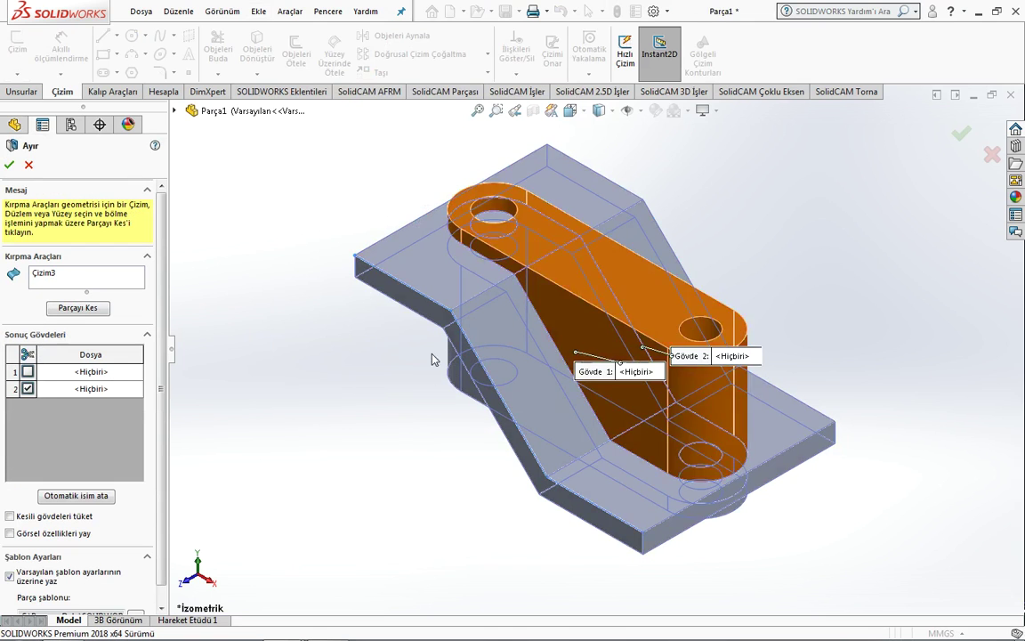
left_click(9, 164)
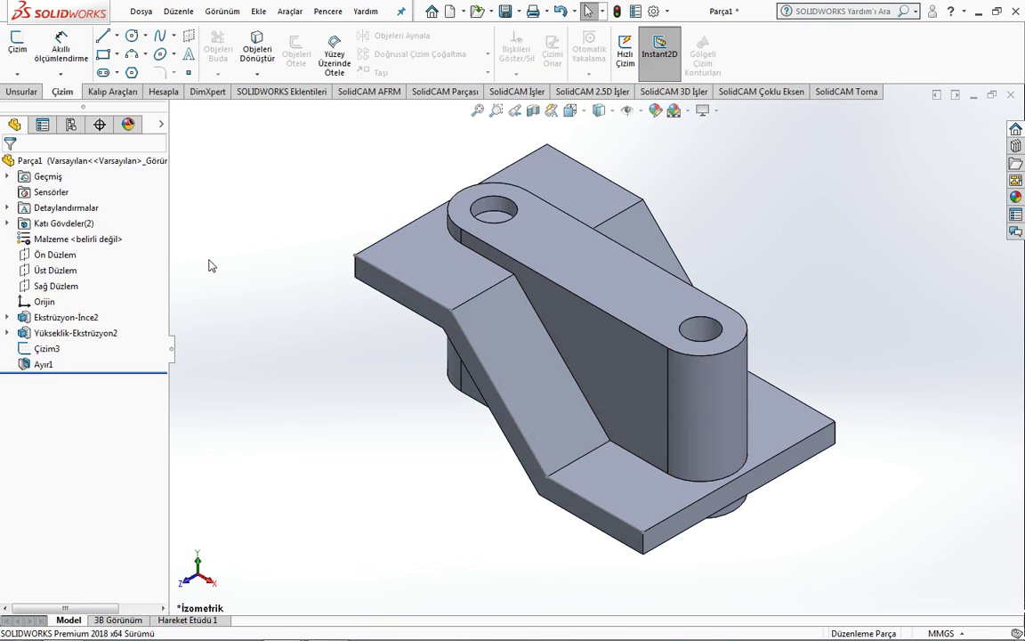
- Move body Ayır1[1] up 153.74 mm along Y, then inspect both separated bodies
left_click(258, 12)
mouse_move(286, 68)
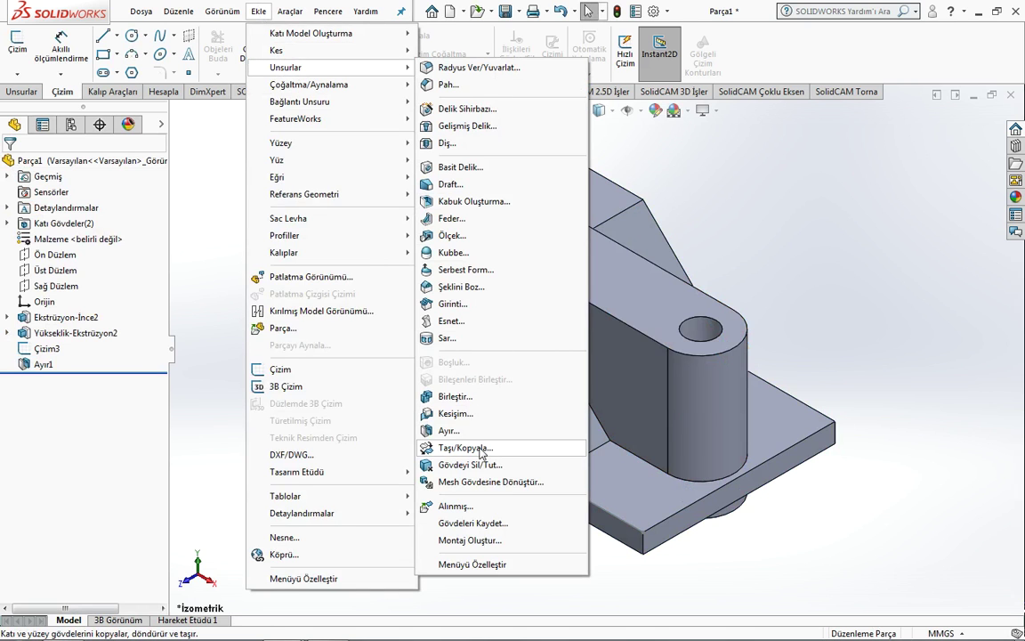
left_click(480, 450)
left_click(591, 331)
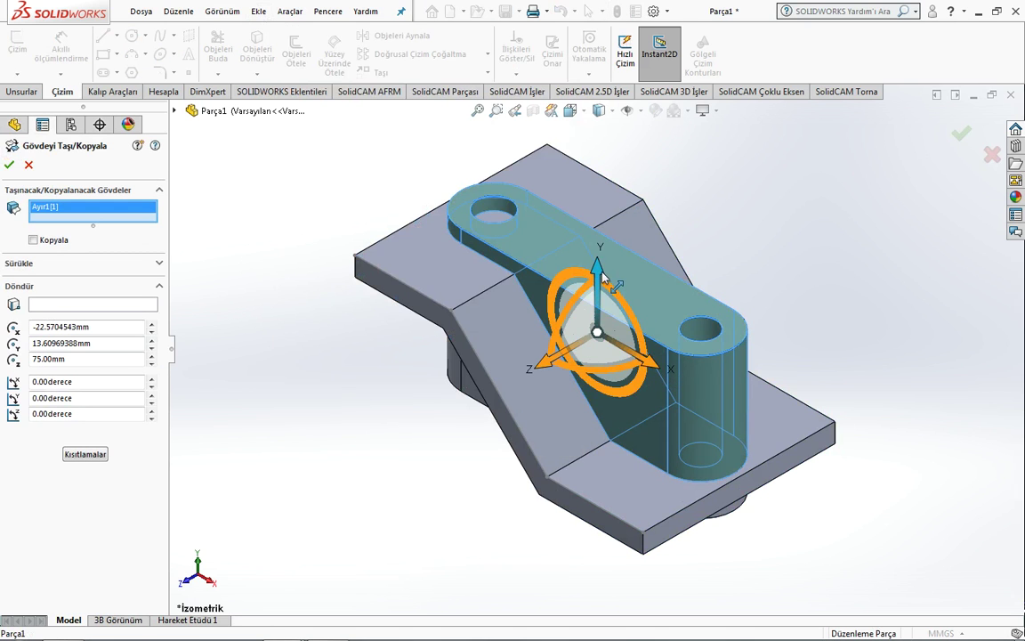
left_click_drag(604, 280, 604, 101)
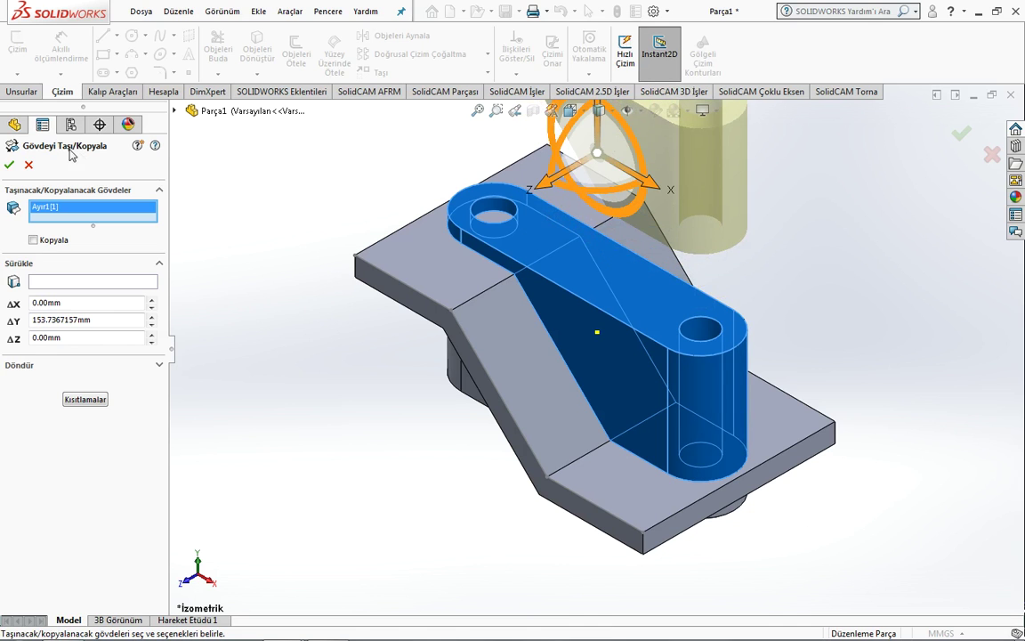
left_click(9, 165)
mouse_move(315, 407)
middle_mouse_down()
mouse_move(357, 223)
mouse_move(388, 298)
mouse_move(355, 317)
middle_mouse_up()
mouse_move(532, 296)
middle_mouse_down()
mouse_move(552, 156)
mouse_move(534, 222)
middle_mouse_up()
left_click(513, 347)
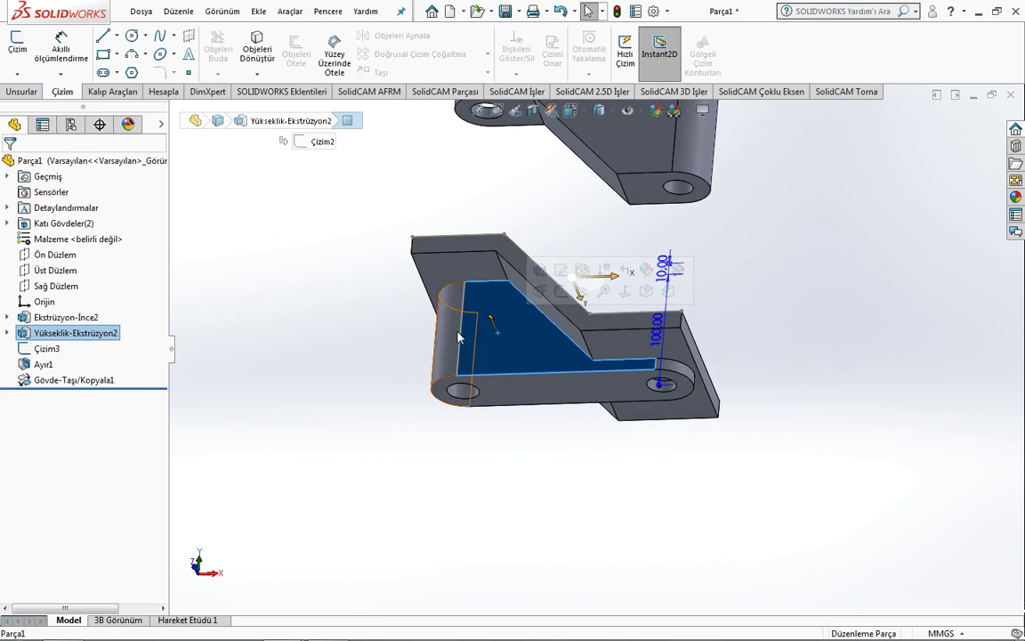
left_click(868, 345)
mouse_move(797, 308)
middle_mouse_down()
mouse_move(734, 222)
mouse_move(693, 254)
mouse_move(668, 370)
mouse_move(677, 384)
mouse_move(611, 396)
middle_mouse_up()
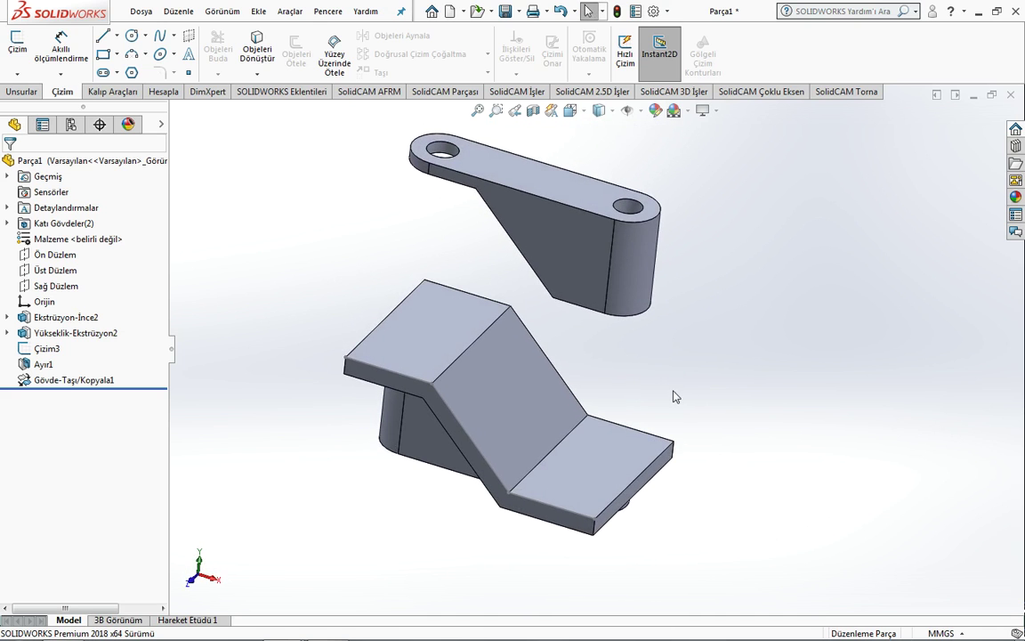